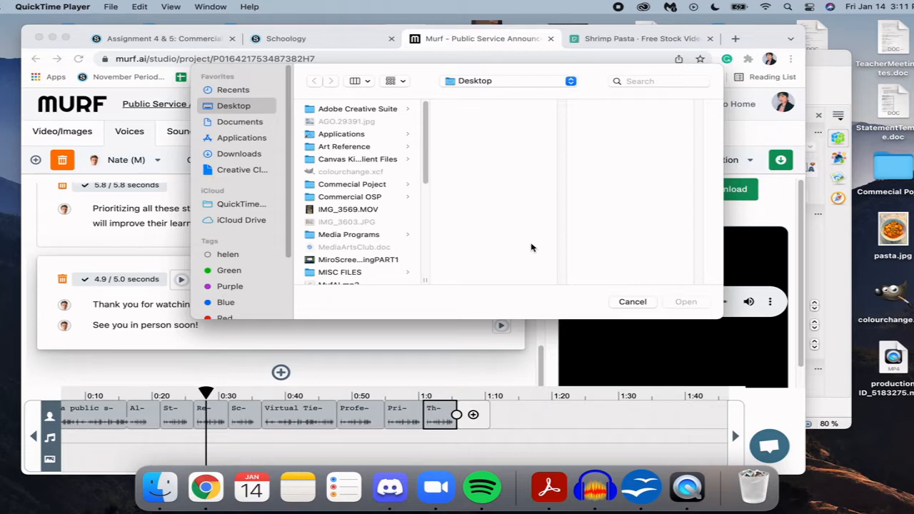
Switch to the Murf project in Chrome and review the voice-over text blocks of the Public Service Announcement
click(467, 37)
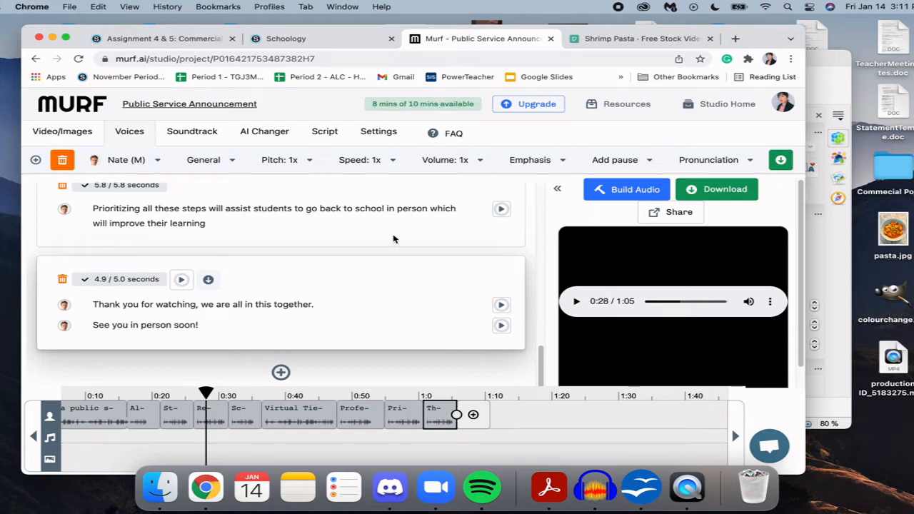
scroll(393, 239, up, 5)
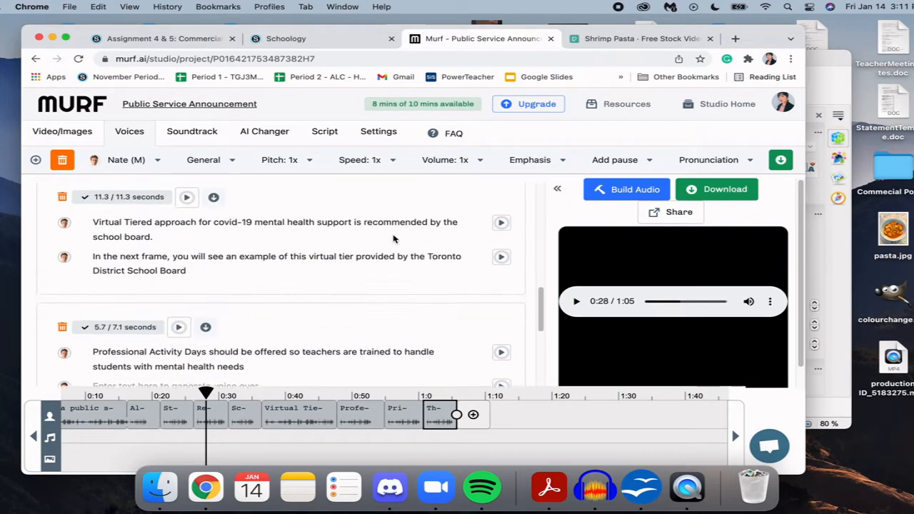
scroll(394, 239, up, 3)
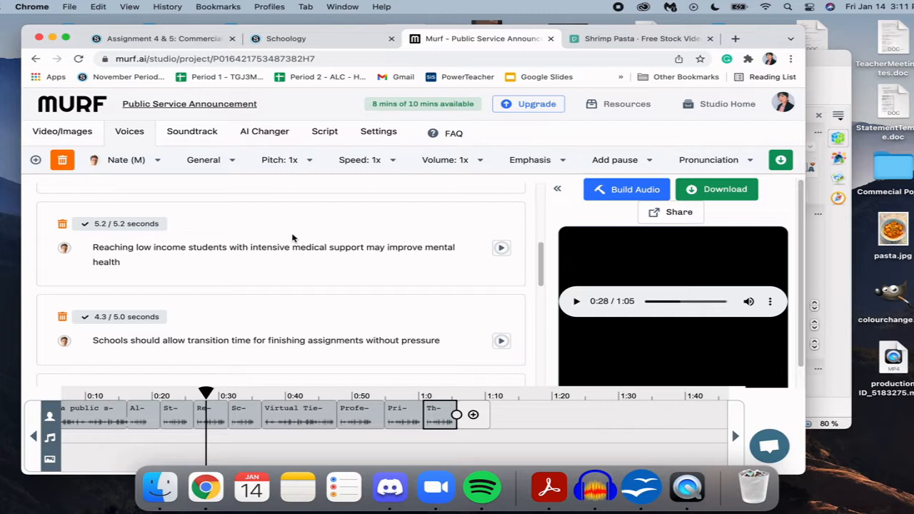
scroll(292, 238, up, 3)
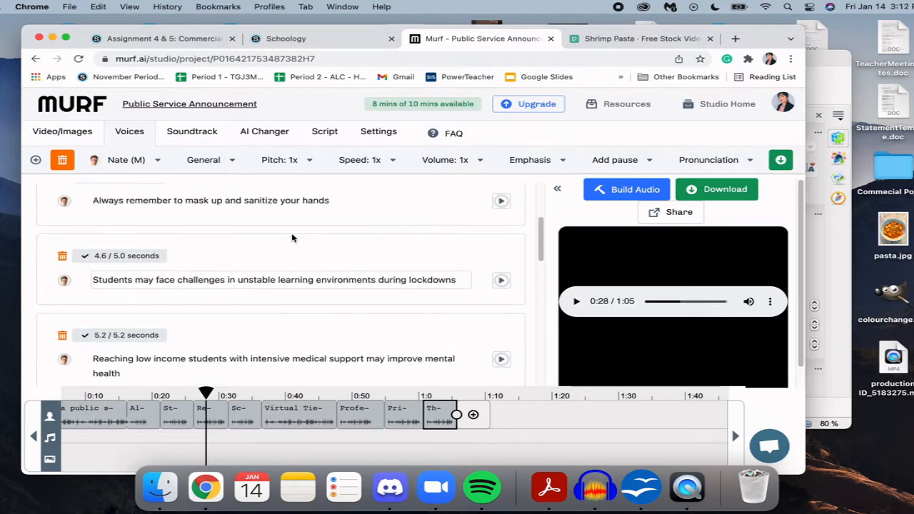
scroll(292, 238, up, 1)
scroll(292, 237, up, 1)
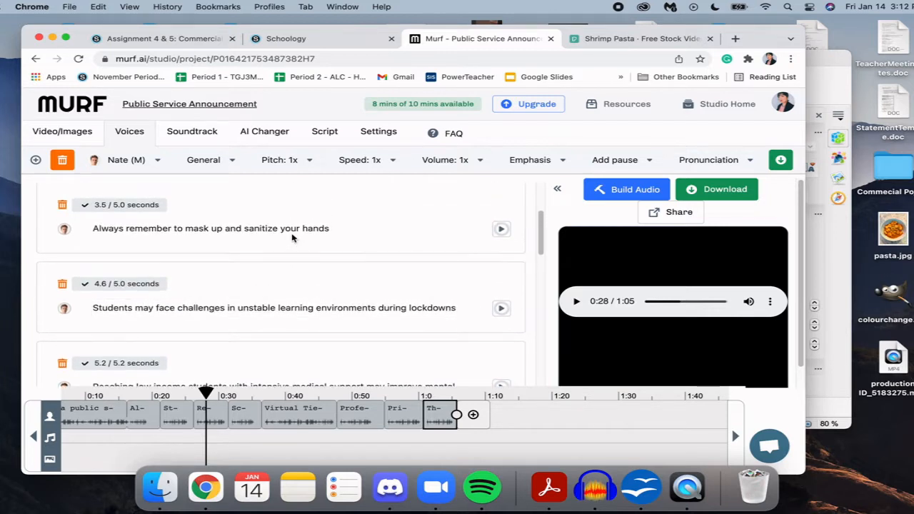
scroll(292, 238, up, 1)
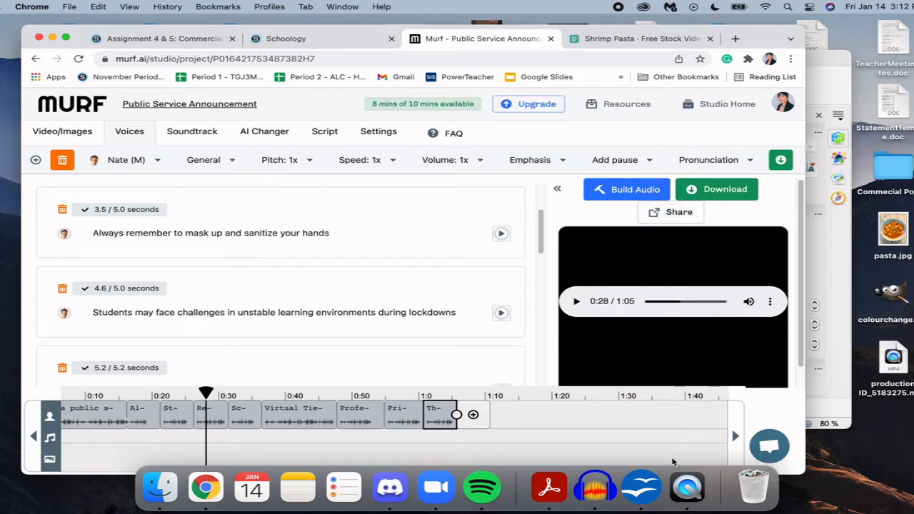
Switch to OpenOffice Writer and read through the written script for the COVID-19 mental health announcement
click(641, 487)
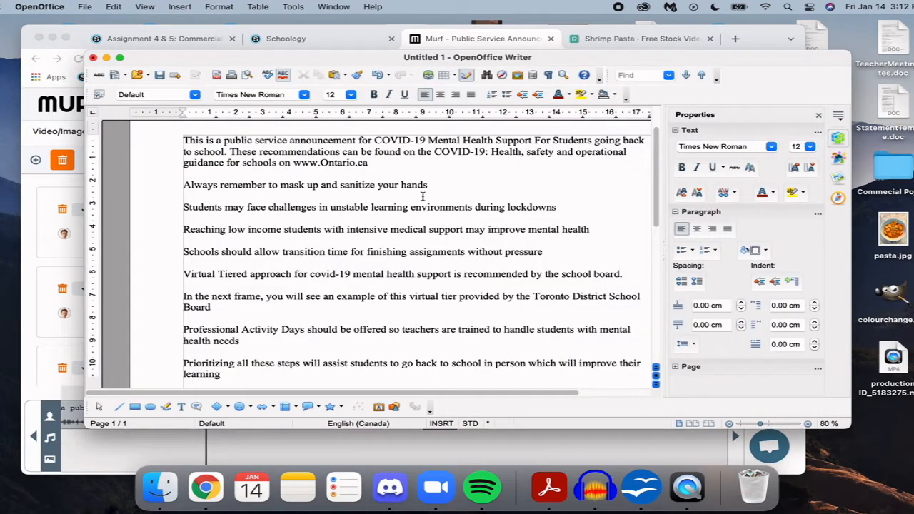
scroll(423, 197, down, 2)
scroll(423, 197, down, 3)
scroll(422, 197, up, 8)
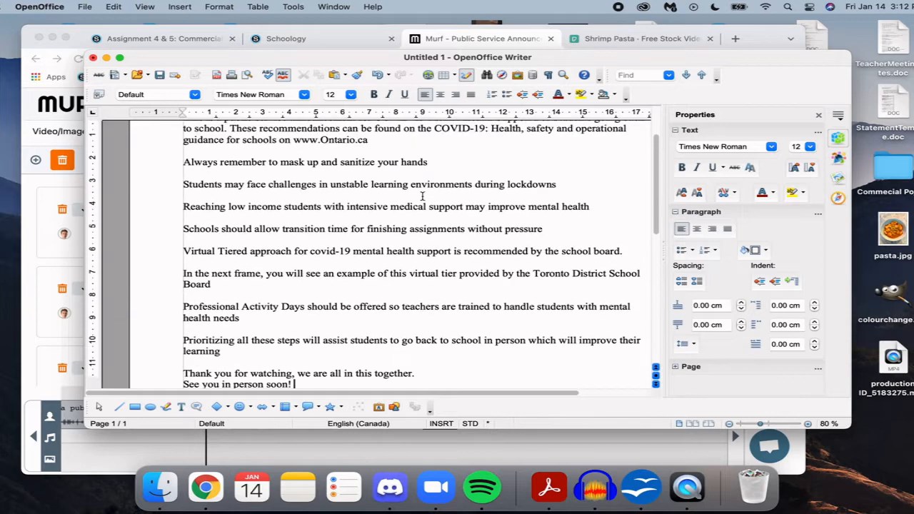
scroll(422, 194, down, 3)
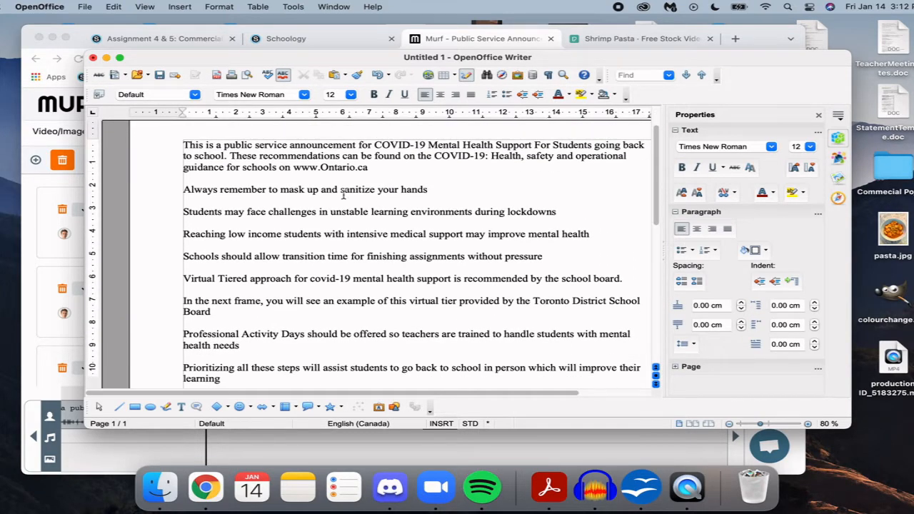
Return to Chrome and open Murf Studio in a new browser tab by way of a web search for "murf ai"
click(26, 242)
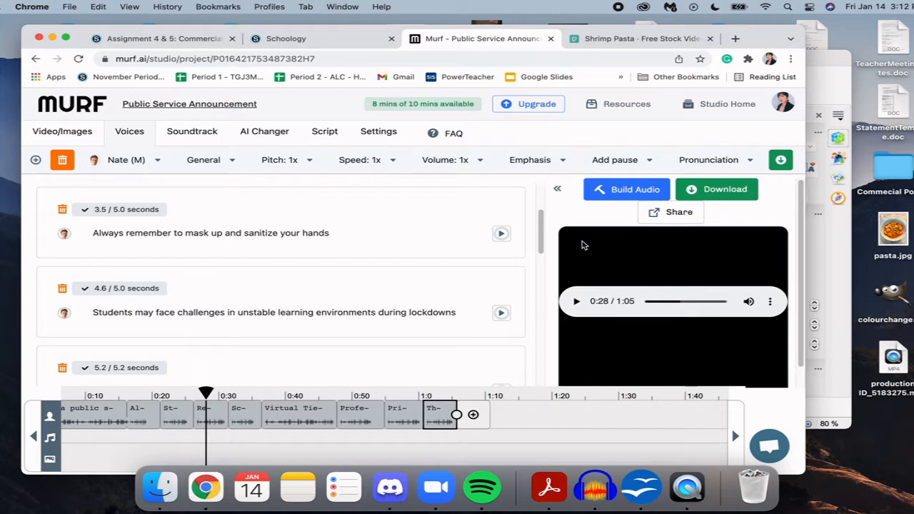
mouse_move(540, 234)
mouse_down()
mouse_move(540, 264)
mouse_move(541, 230)
mouse_up()
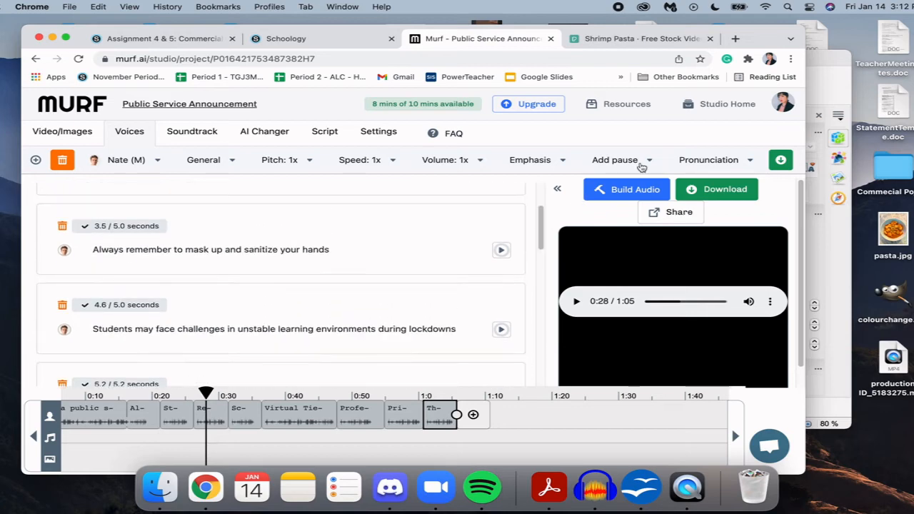
click(735, 39)
text(murfai)
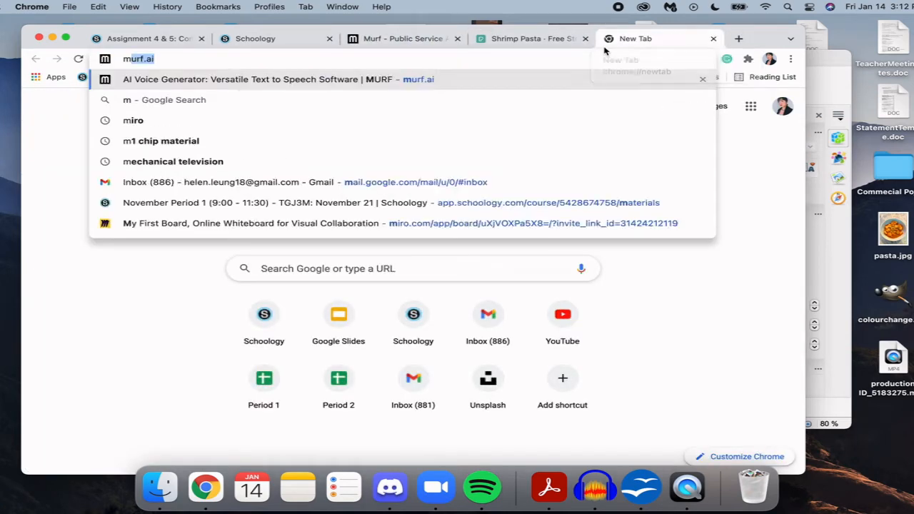
key(BackSpace)
key(BackSpace)
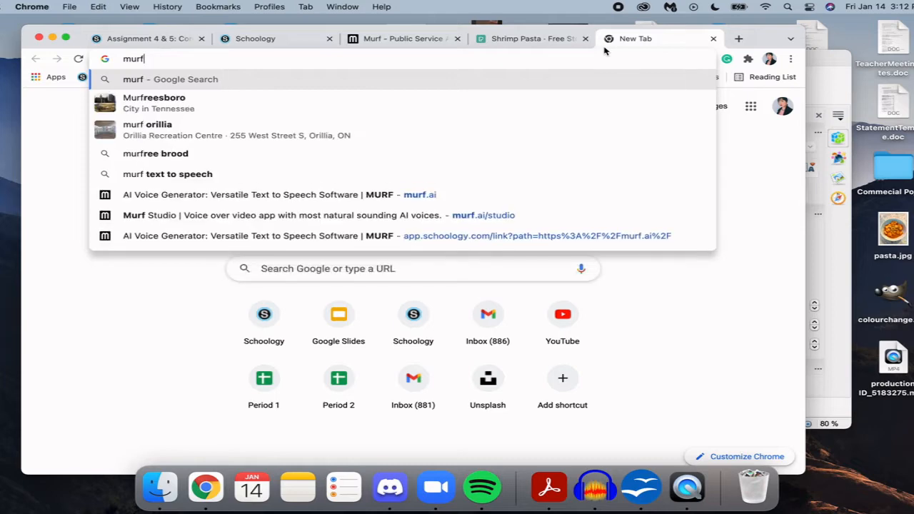
text(ai)
key(Return)
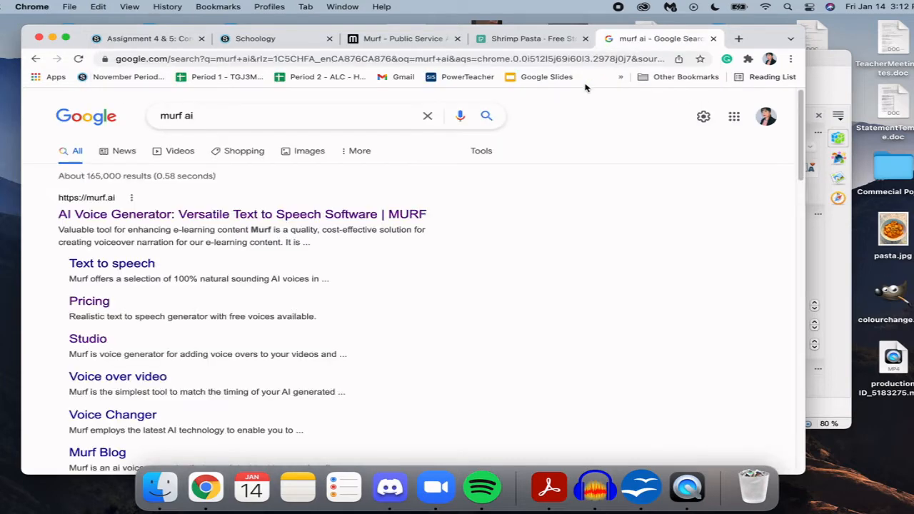
click(120, 216)
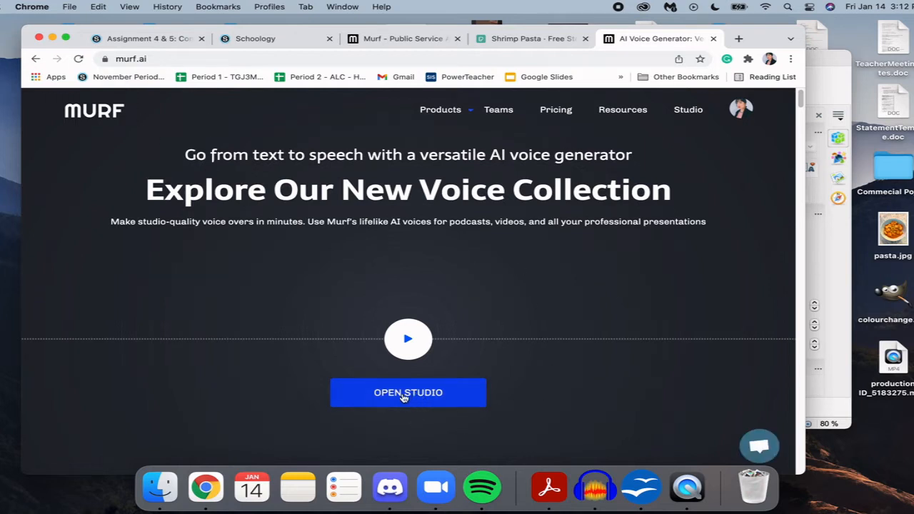
click(402, 394)
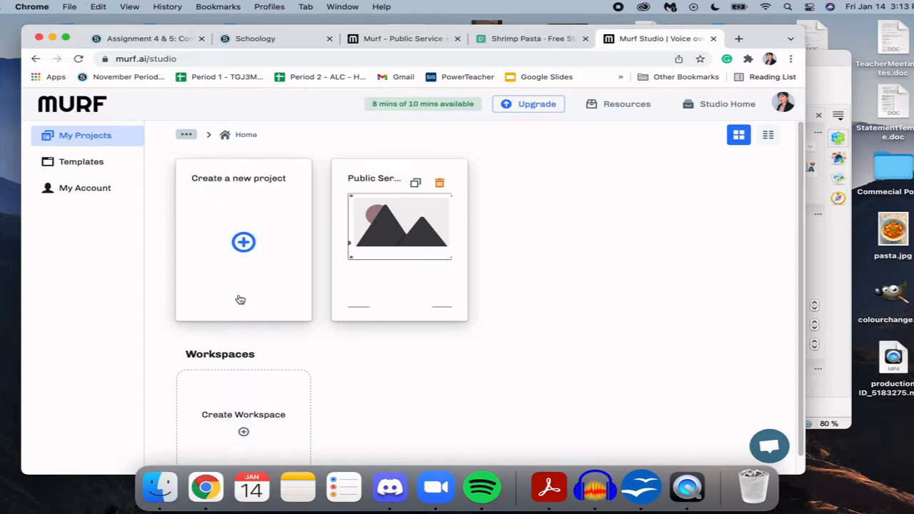
Create a new project named ProjectStuff, leaving the image or video upload for another time
click(243, 243)
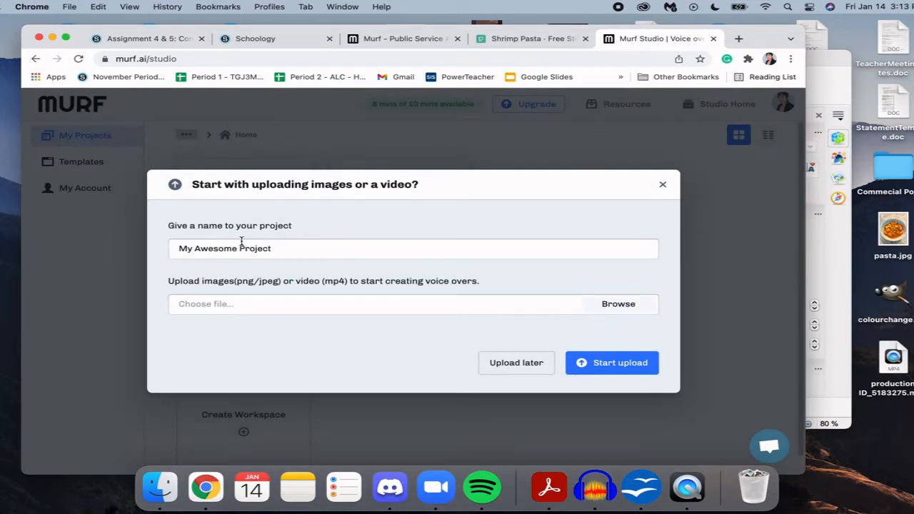
click(232, 247)
triple_click(232, 247)
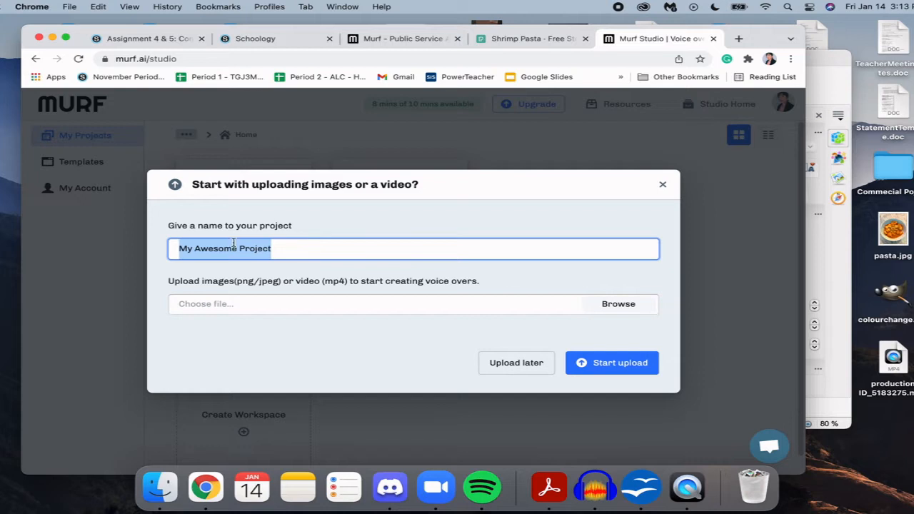
text(P)
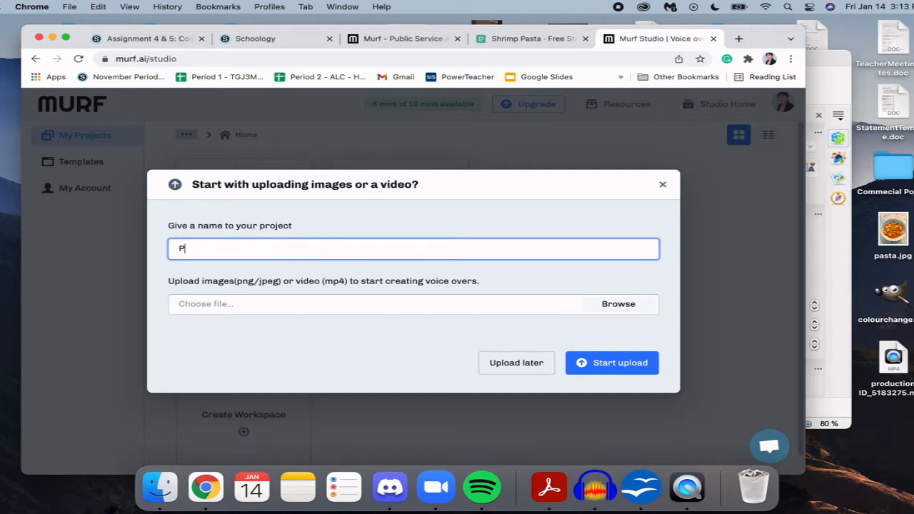
text(rojectStuff)
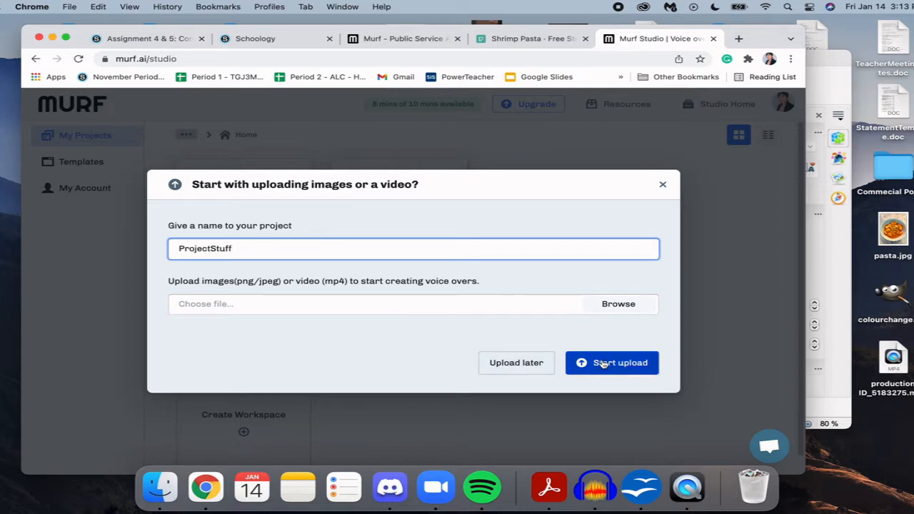
click(511, 365)
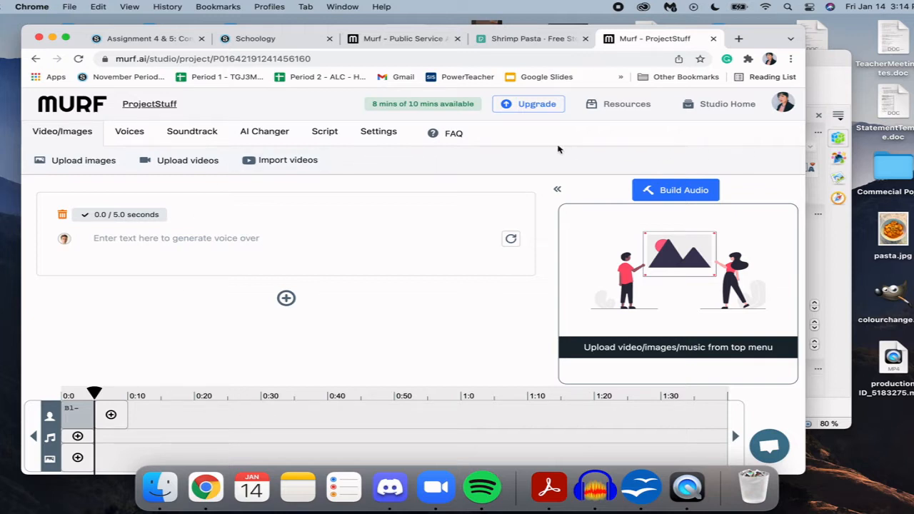
Check the project's usage allowance and assign the Ava (F) voice to the empty first text block
mouse_move(391, 111)
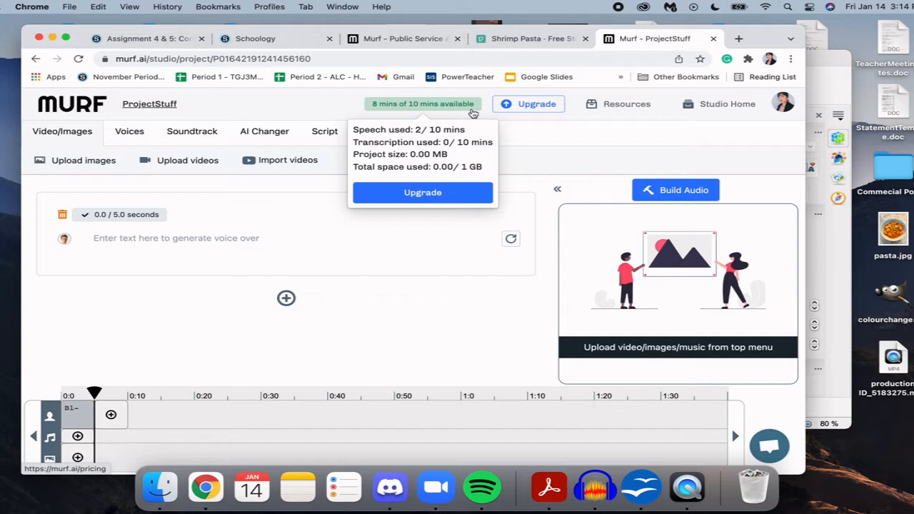
click(217, 244)
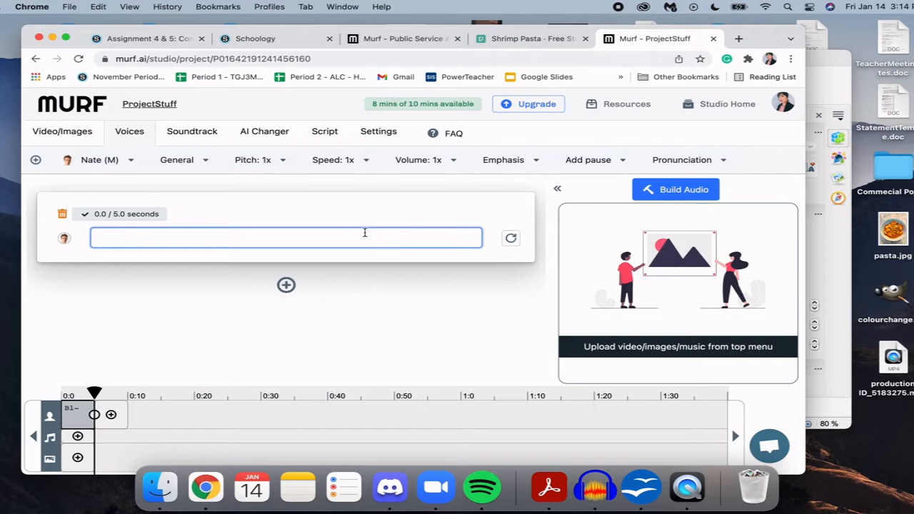
click(99, 160)
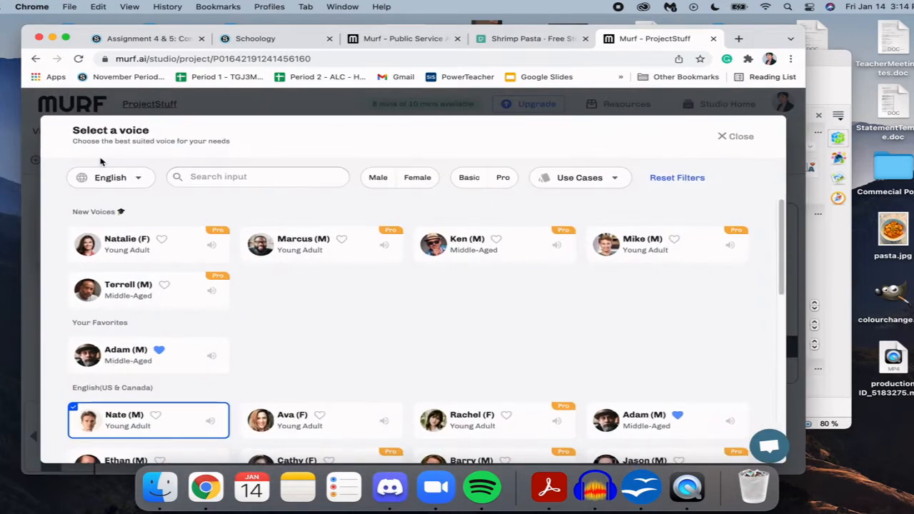
scroll(218, 314, down, 2)
scroll(218, 314, down, 2)
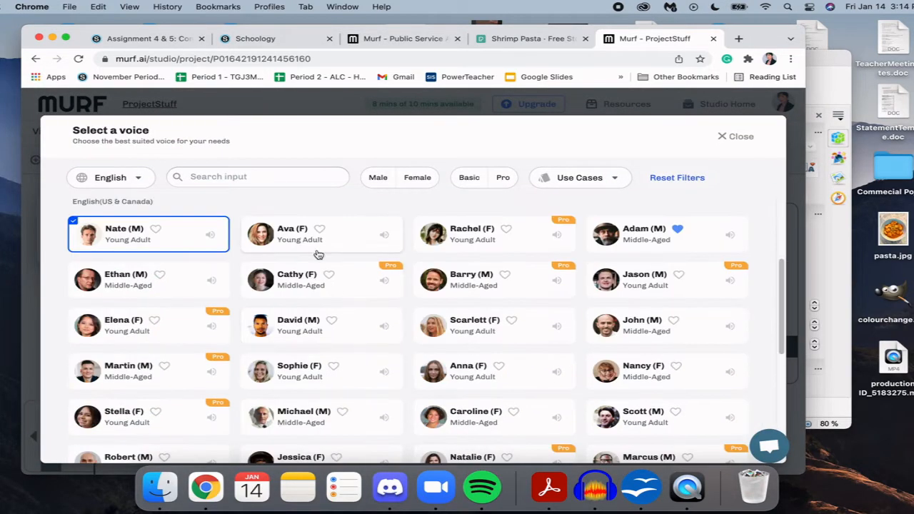
click(307, 239)
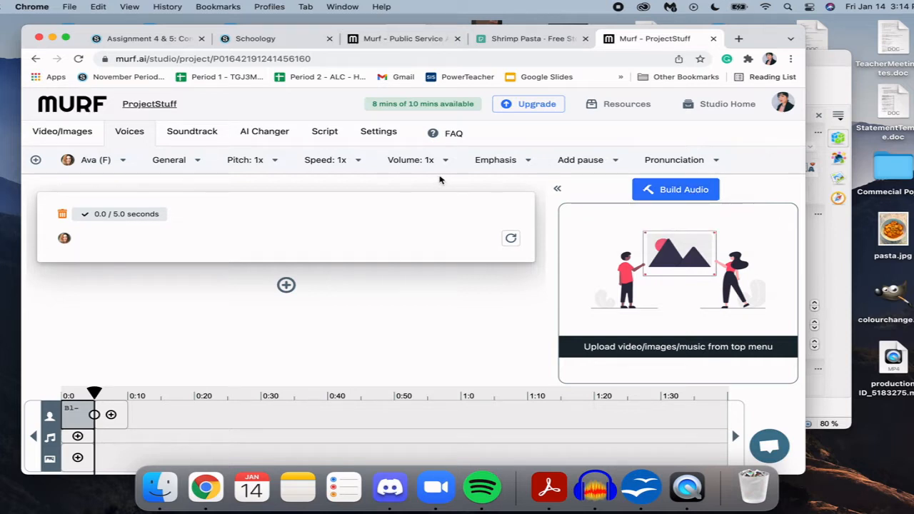
Browse the available English voices and listen to the samples of Nate (M) and Ava (F)
click(96, 160)
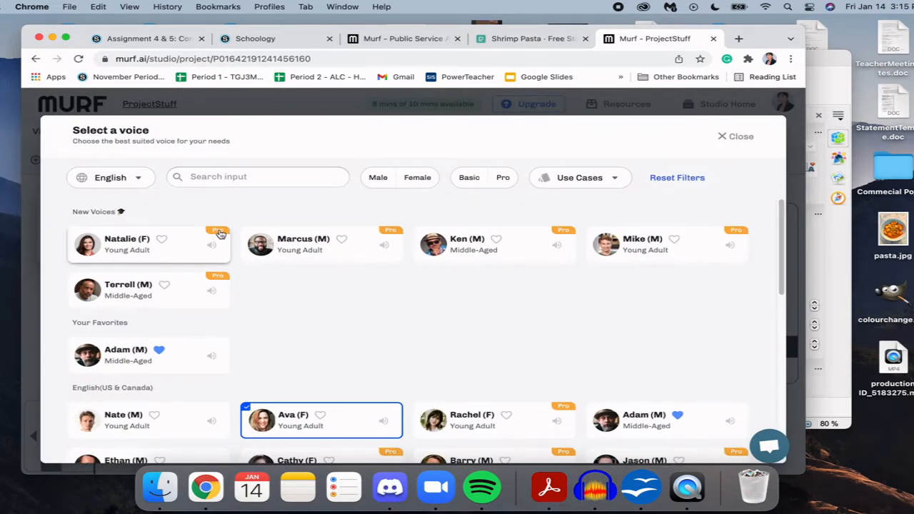
scroll(297, 320, down, 1)
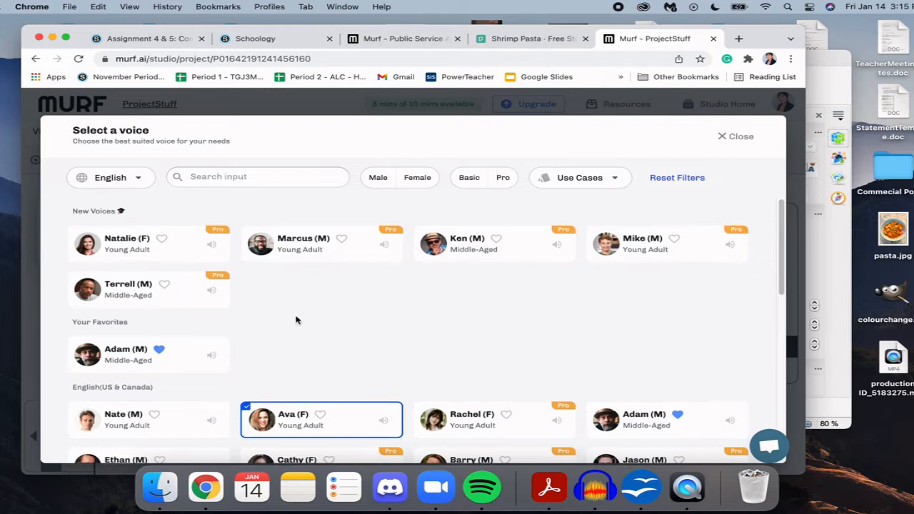
scroll(369, 335, down, 3)
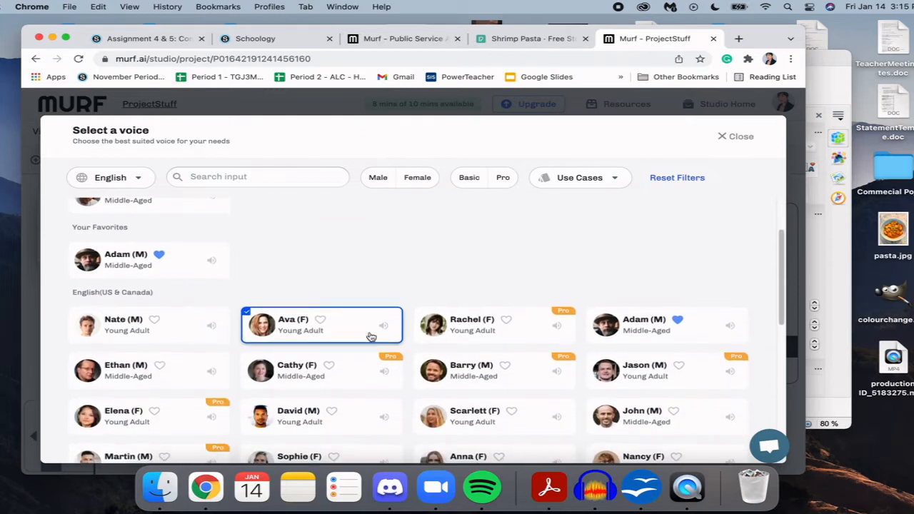
scroll(282, 286, down, 5)
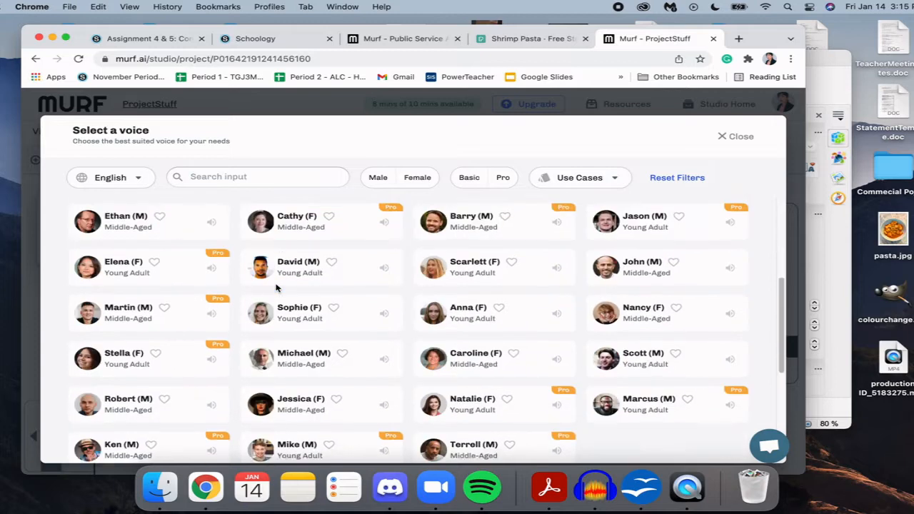
scroll(363, 306, down, 3)
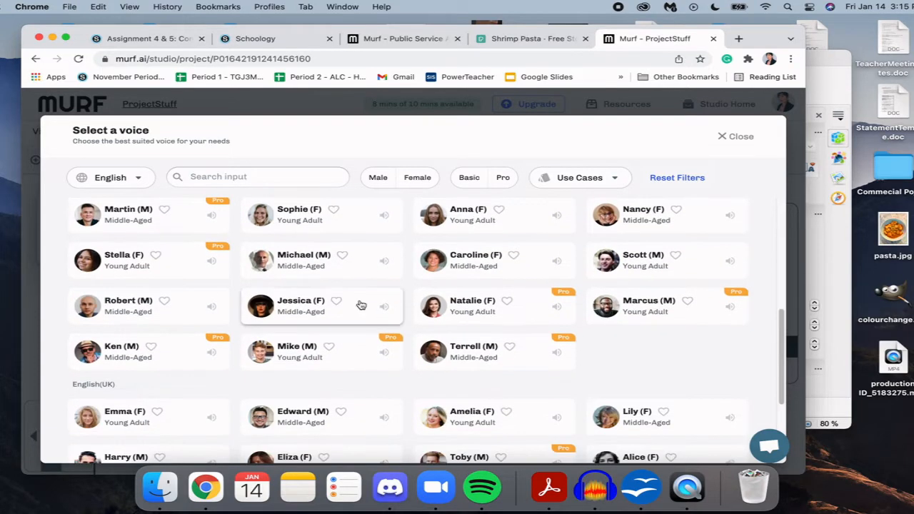
scroll(361, 305, up, 8)
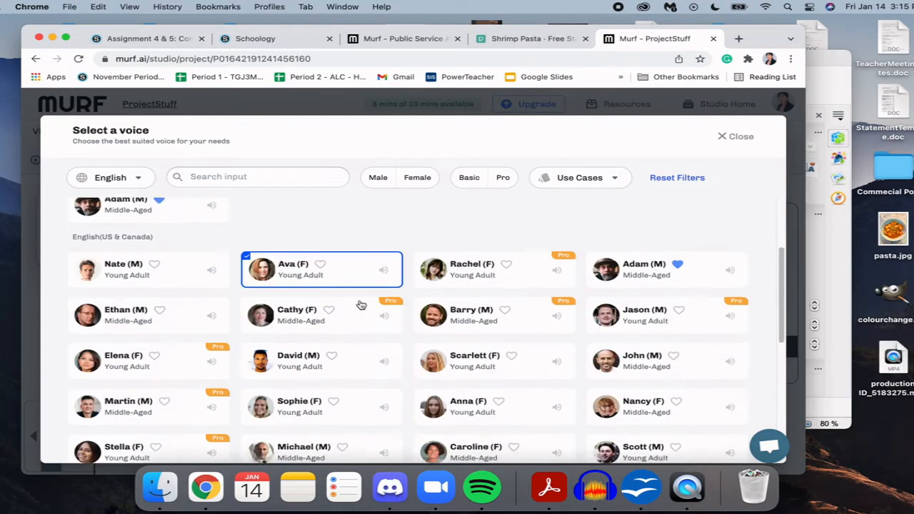
scroll(361, 304, down, 2)
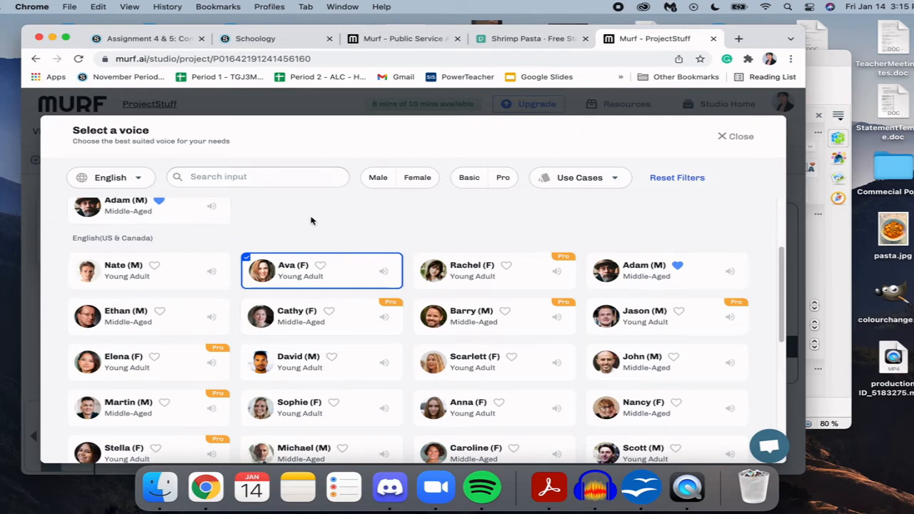
click(213, 272)
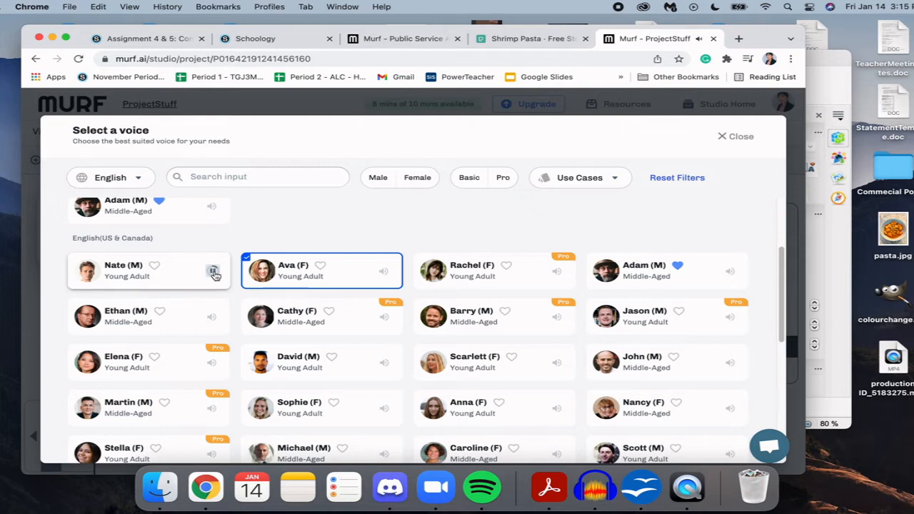
click(213, 272)
click(385, 273)
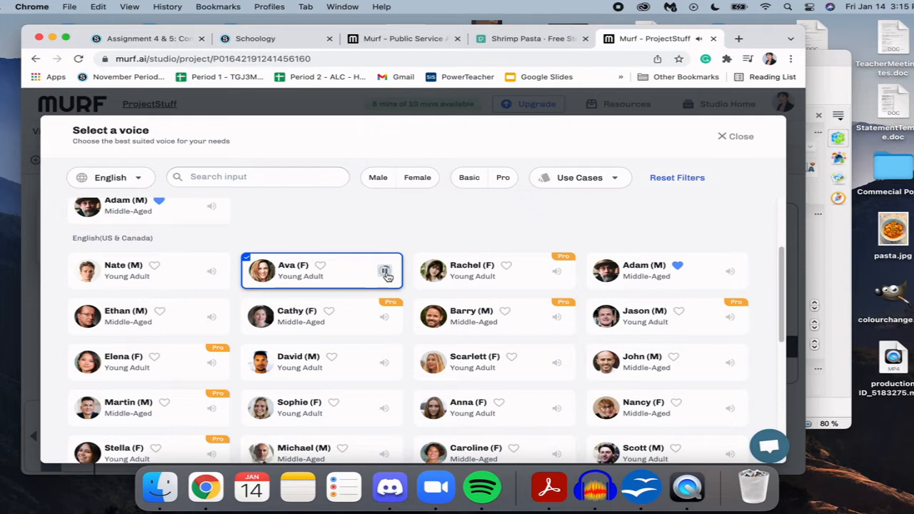
Remove Adam (M) from the favourite voices, then play that voice's sample and assign it to the first text block
click(386, 274)
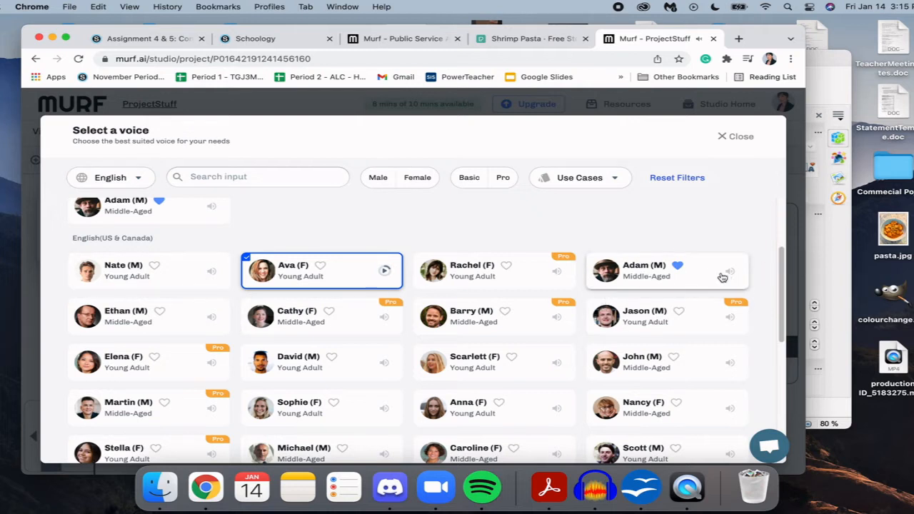
click(679, 266)
click(730, 273)
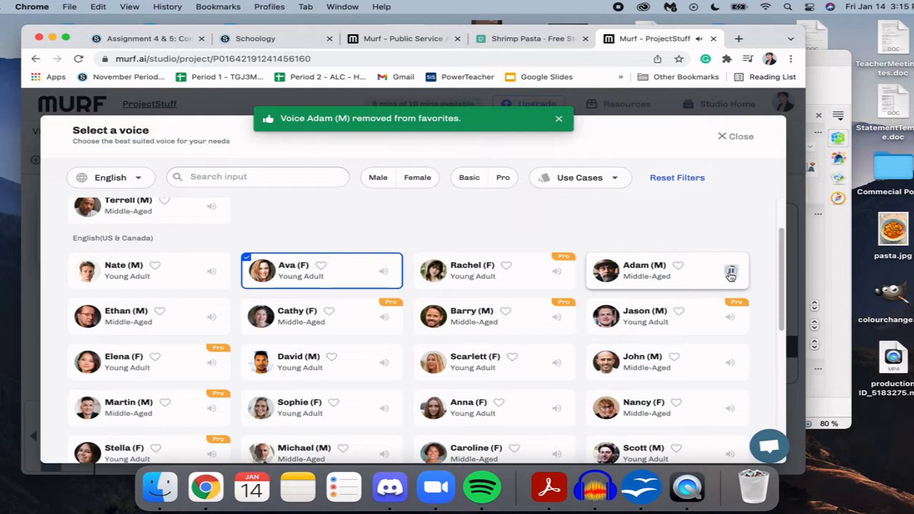
click(730, 274)
click(648, 274)
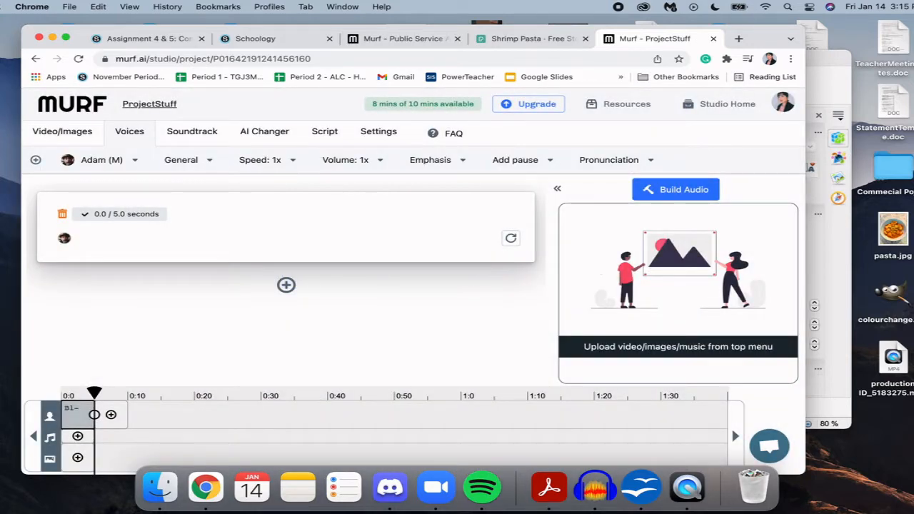
In the OpenOffice Writer script's first paragraph, add a comma after "Mental Health Support" and change "For" to lowercase "for"
click(99, 242)
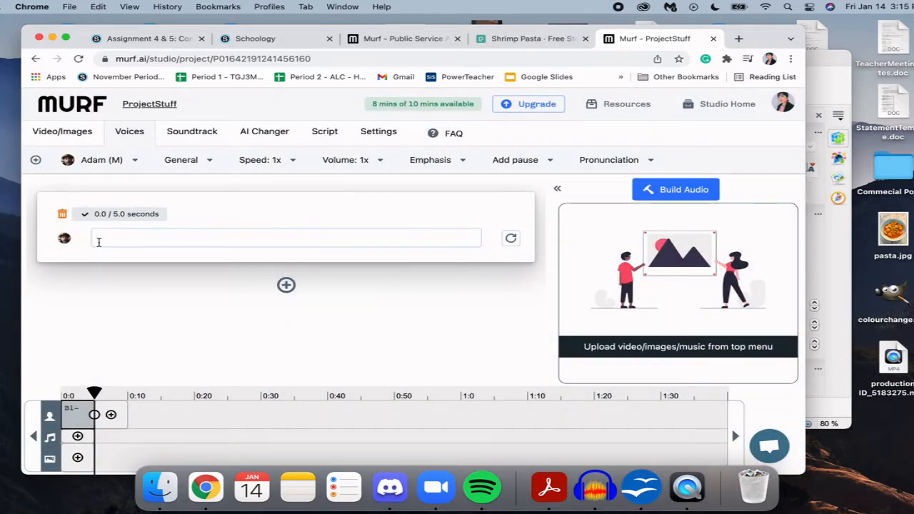
click(107, 234)
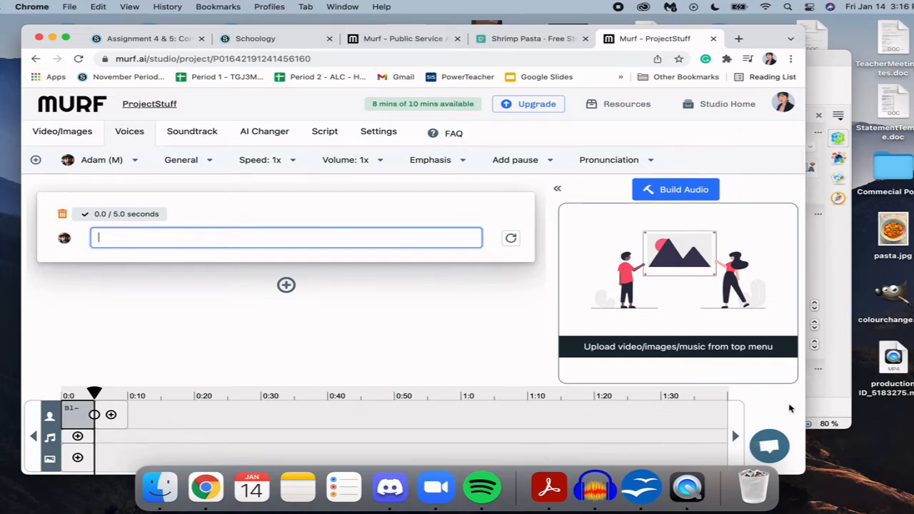
click(824, 406)
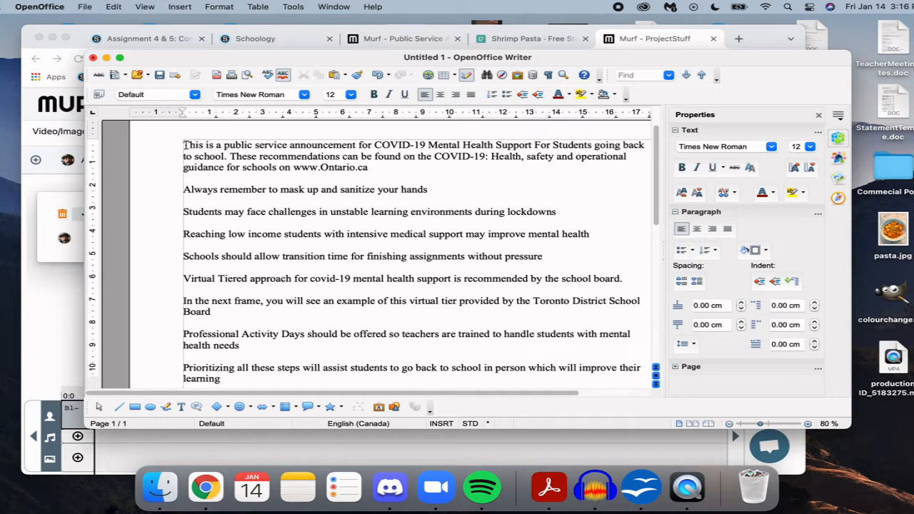
drag(184, 145, 398, 165)
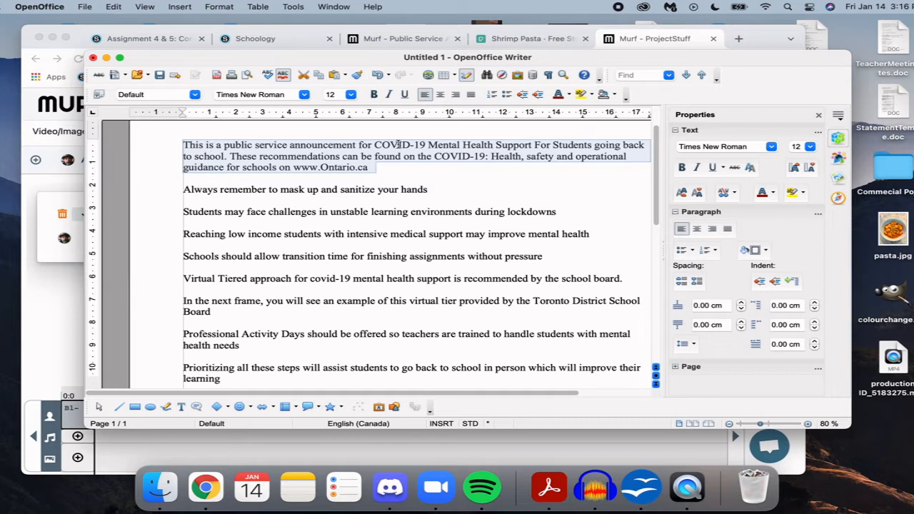
click(535, 144)
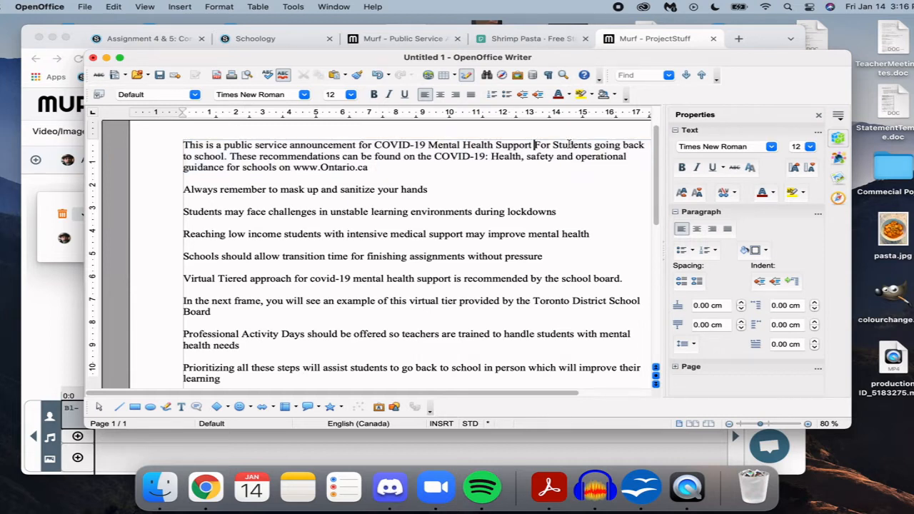
text(m)
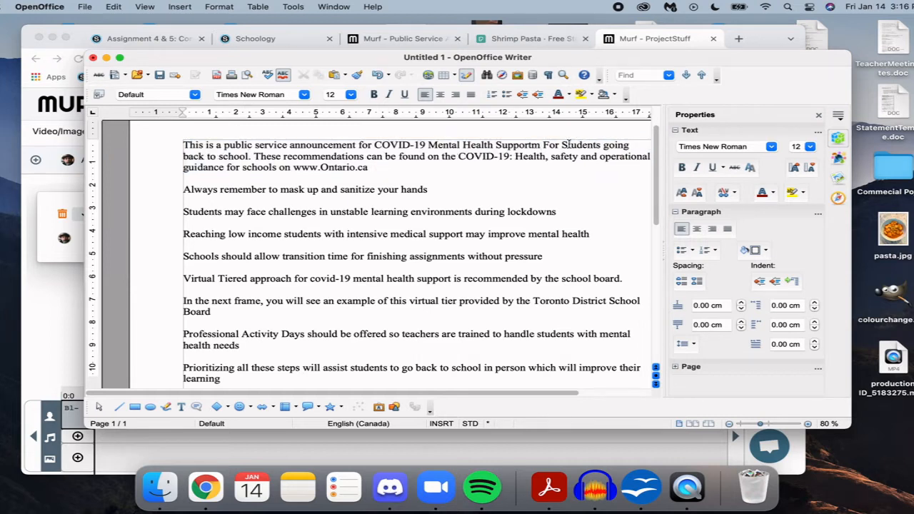
key(BackSpace)
text(,)
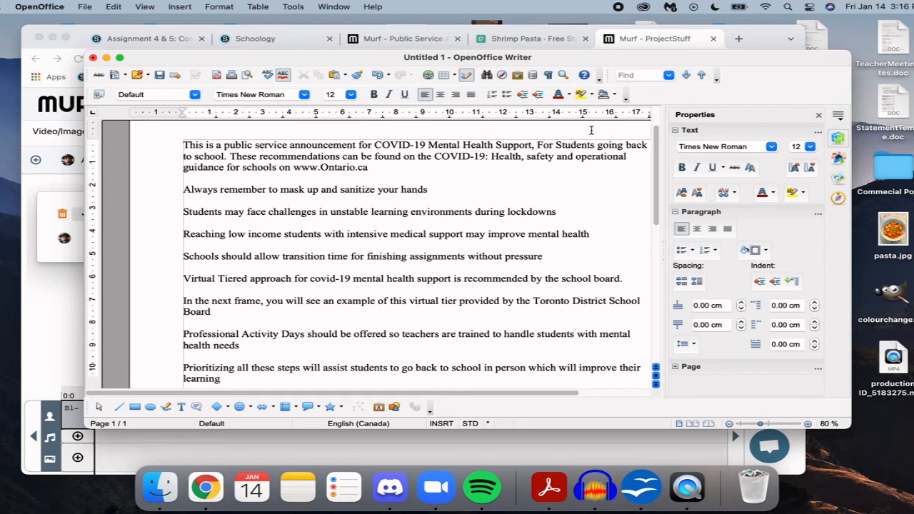
key(BackSpace)
text(f)
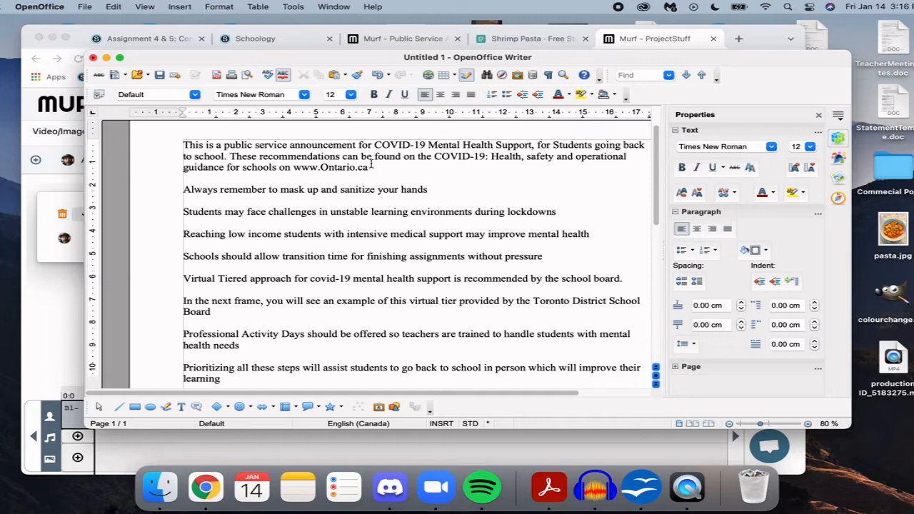
Copy the script's first paragraph and paste it into the empty text block of the Murf project
drag(368, 167, 131, 138)
right_click(237, 148)
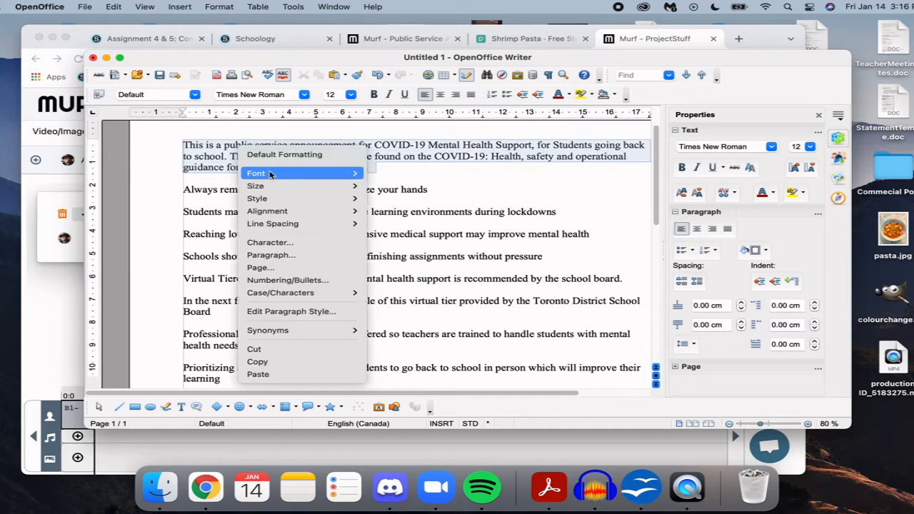
mouse_move(270, 176)
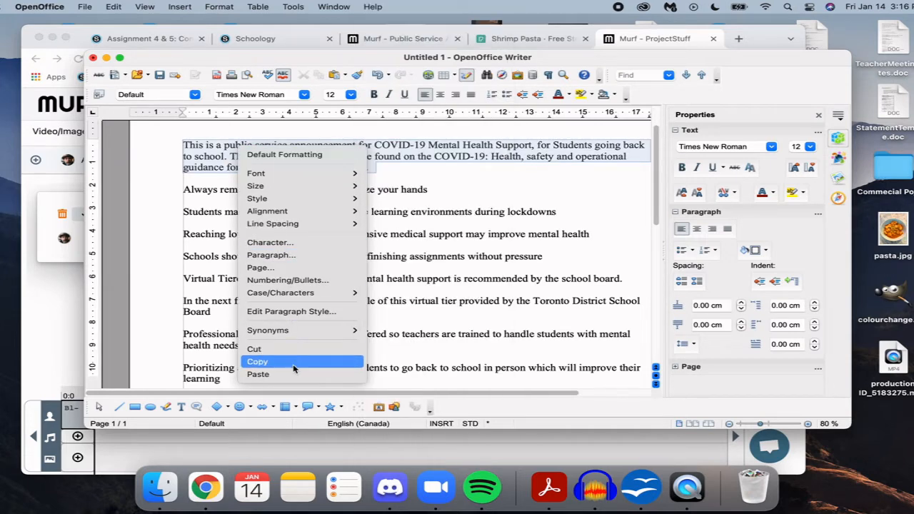
click(294, 361)
click(69, 305)
click(123, 237)
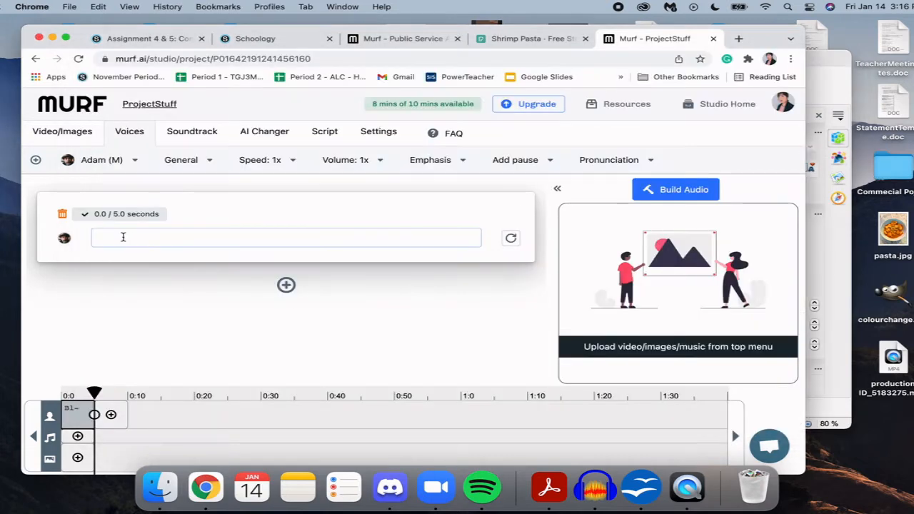
right_click(123, 238)
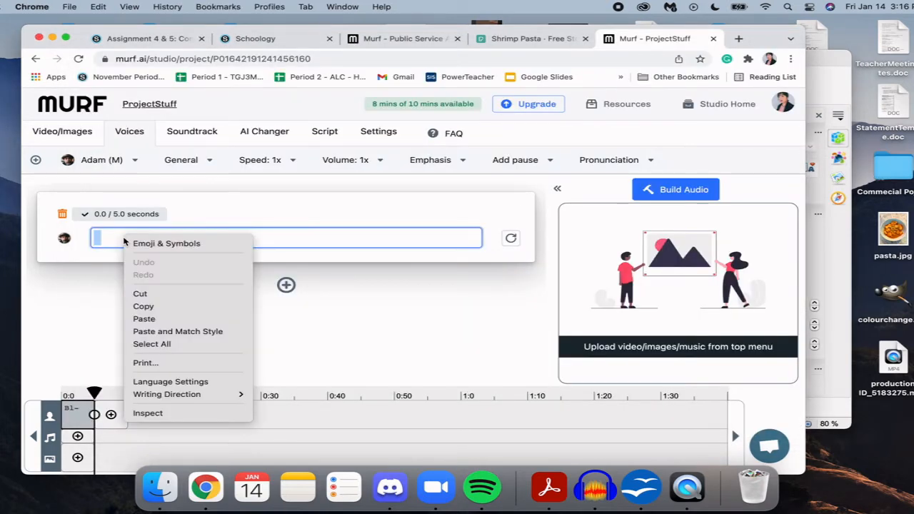
click(183, 316)
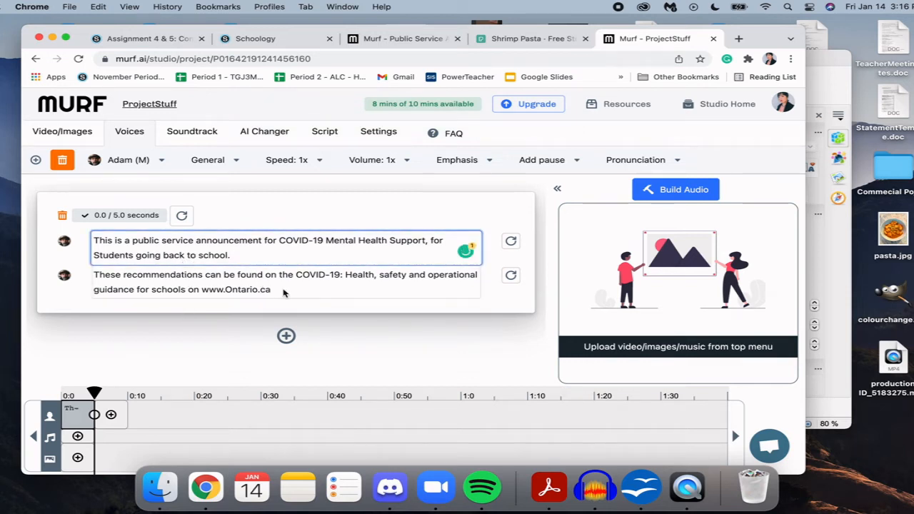
Move the sentence beginning "These recommendations can be found" from the block's second line to the end of its first line
drag(284, 292, 92, 274)
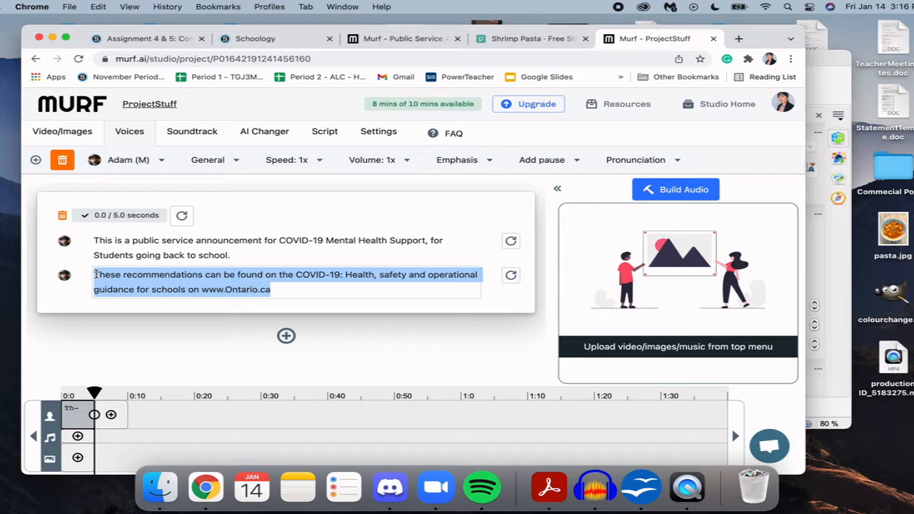
right_click(148, 289)
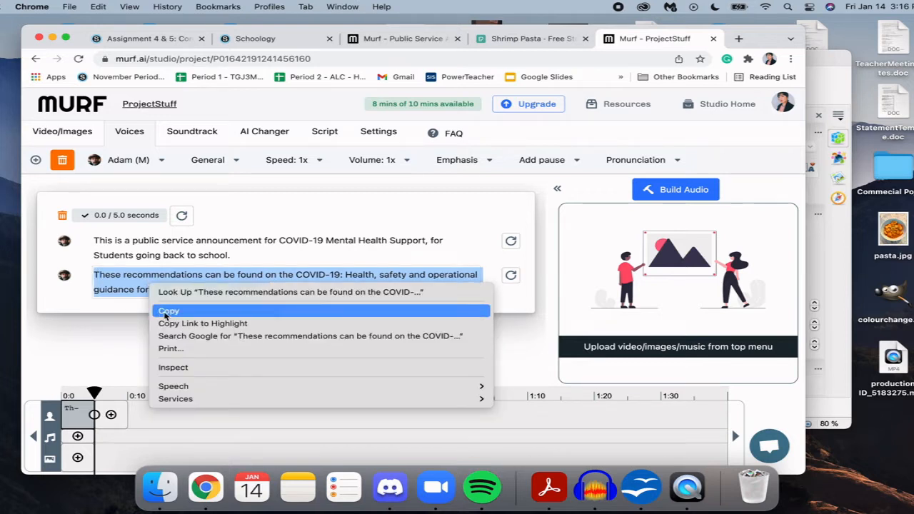
click(169, 312)
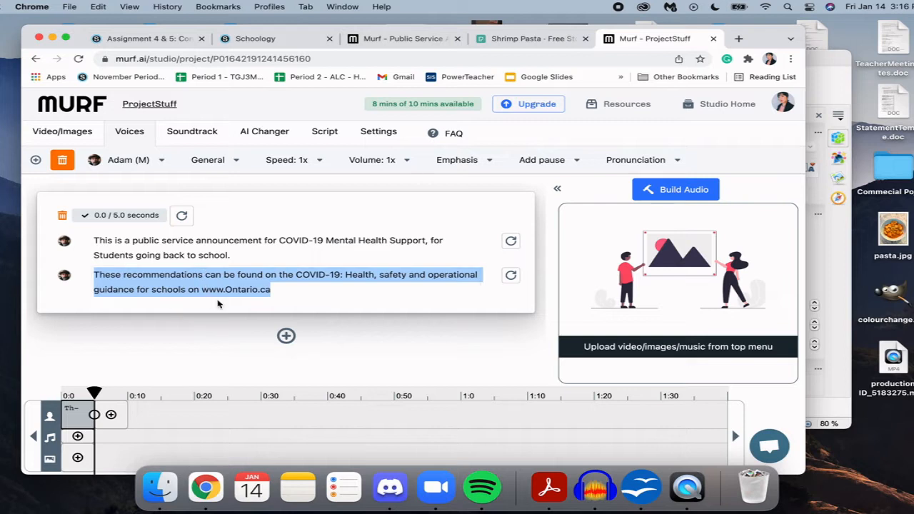
click(391, 287)
drag(334, 294, 69, 268)
key(BackSpace)
click(328, 254)
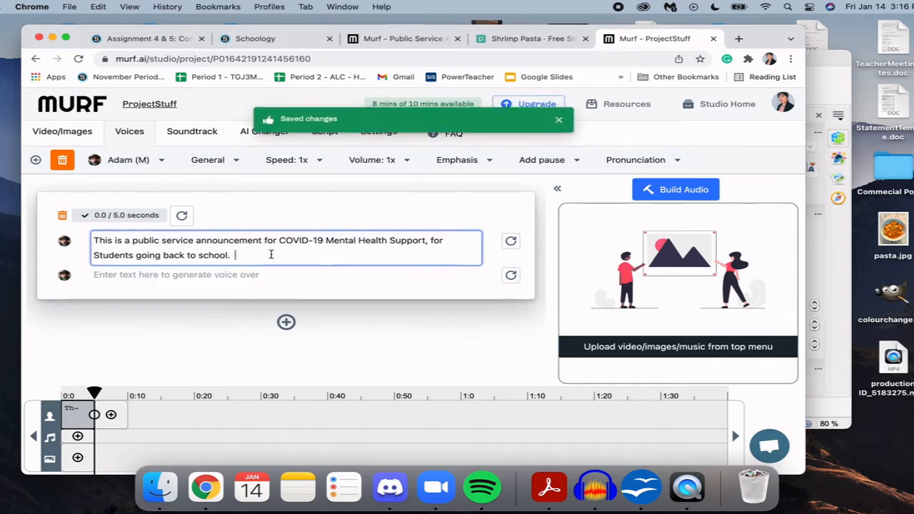
right_click(272, 255)
click(323, 335)
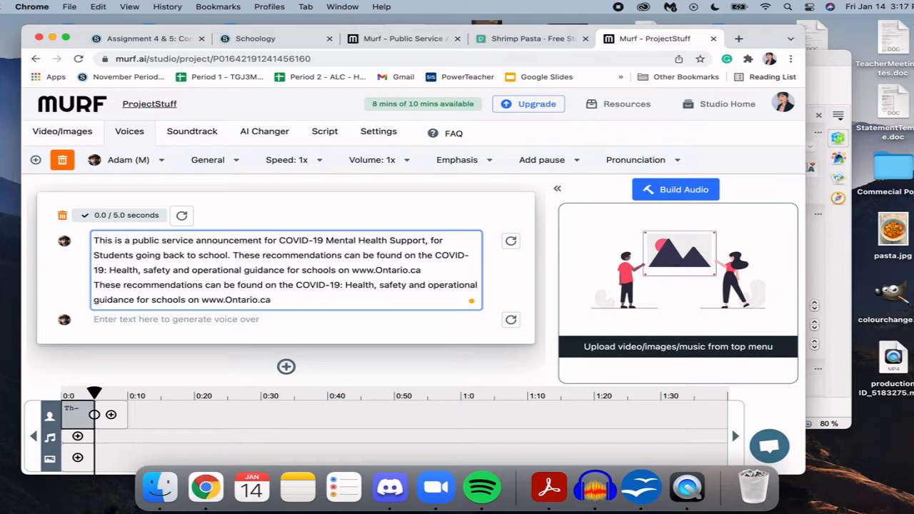
Build the complete audio and play back part of the rendered voice-over
click(232, 219)
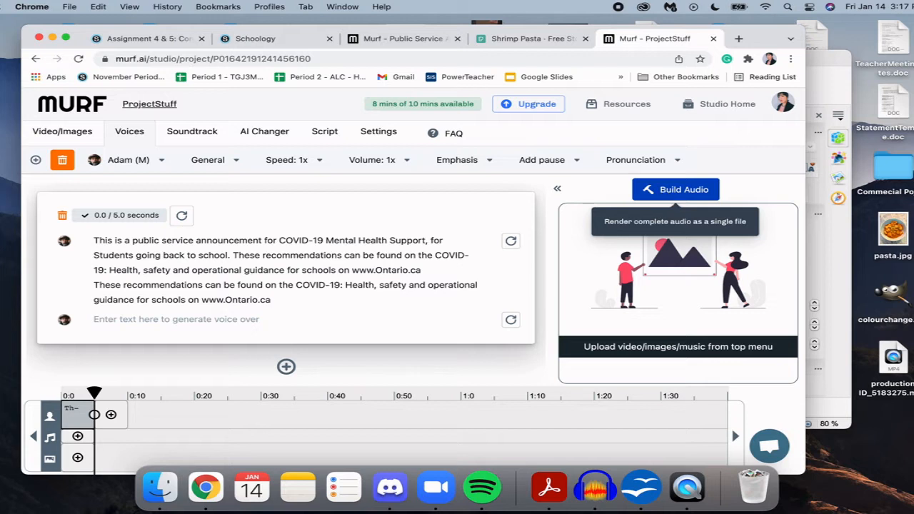
click(663, 190)
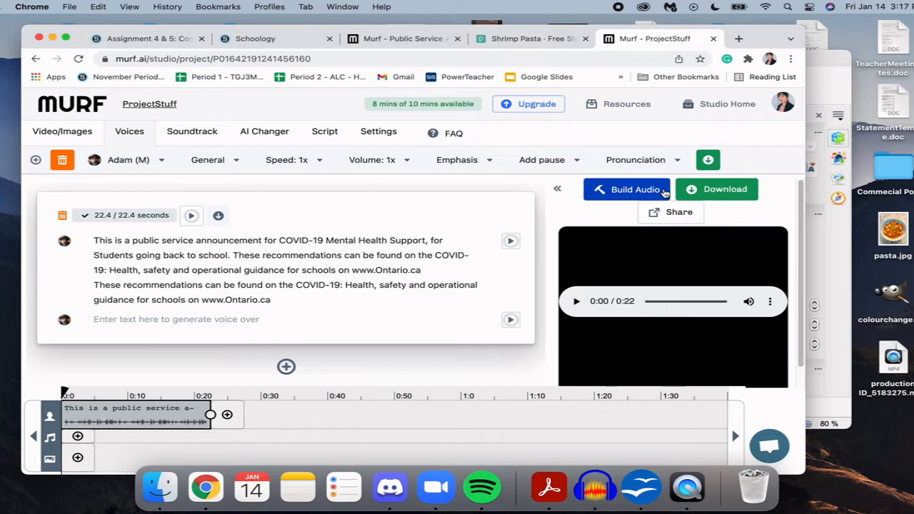
click(578, 302)
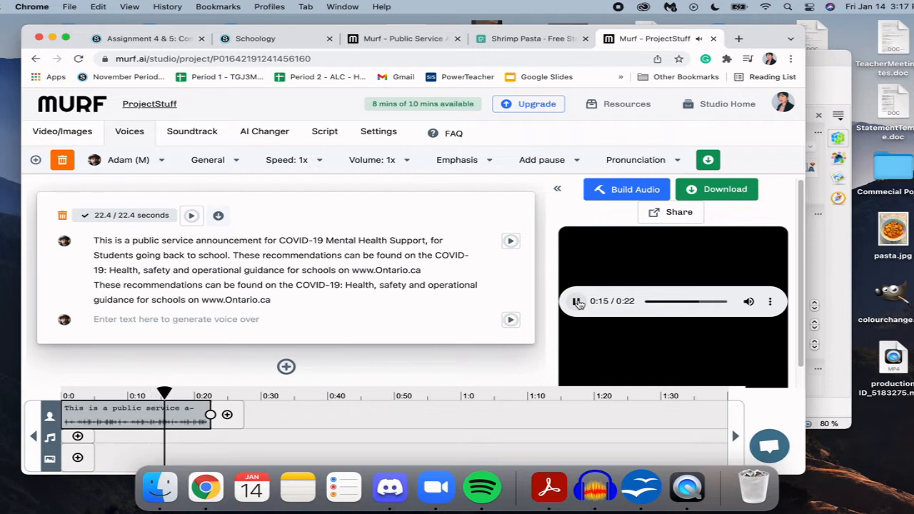
click(577, 301)
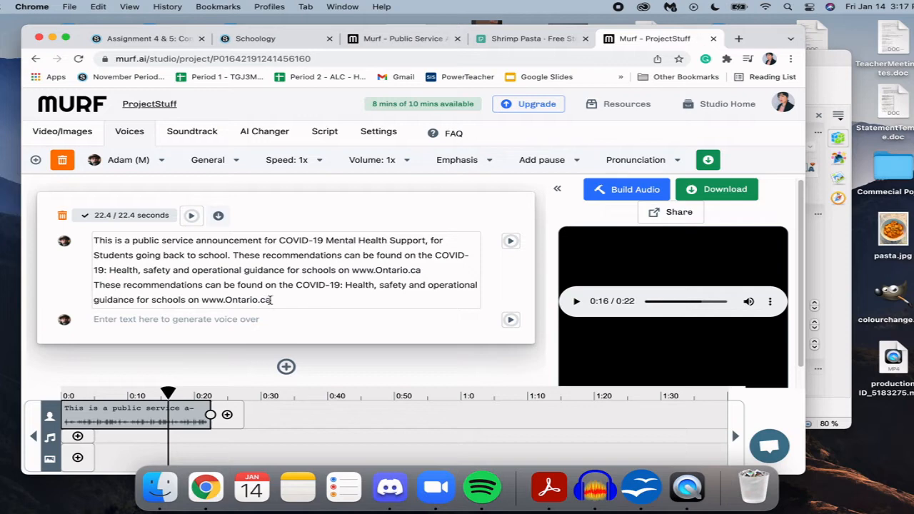
Cut the duplicate "These recommendations can be found" sentence from the first line and paste it into the block's empty second line
drag(272, 302, 80, 288)
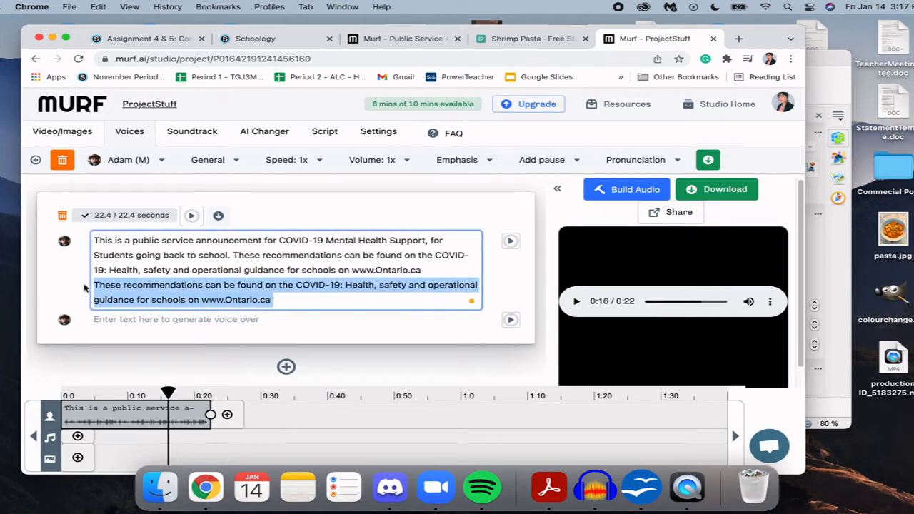
right_click(124, 286)
click(128, 289)
click(127, 311)
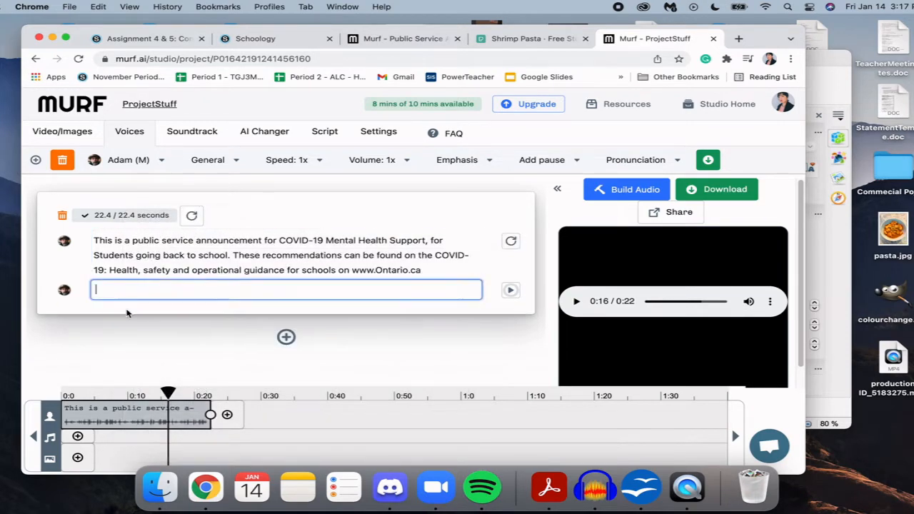
right_click(127, 312)
click(93, 293)
click(122, 290)
right_click(122, 291)
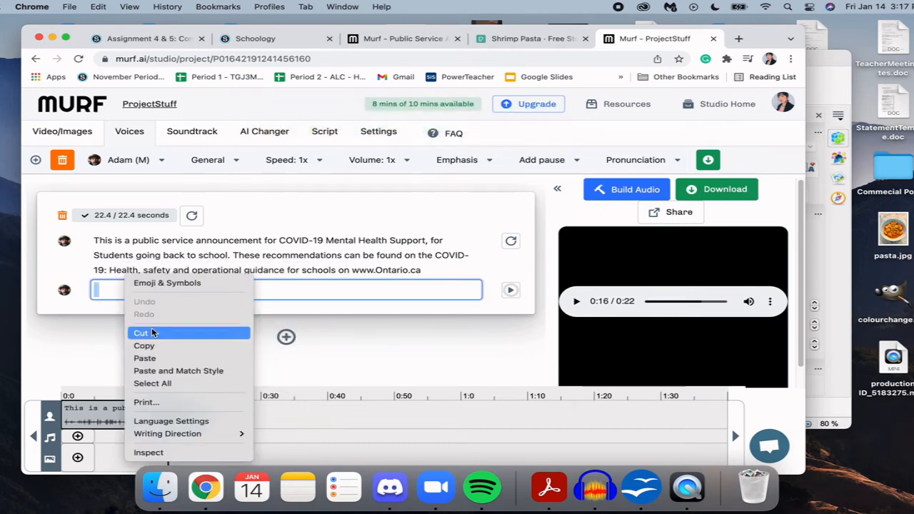
click(155, 358)
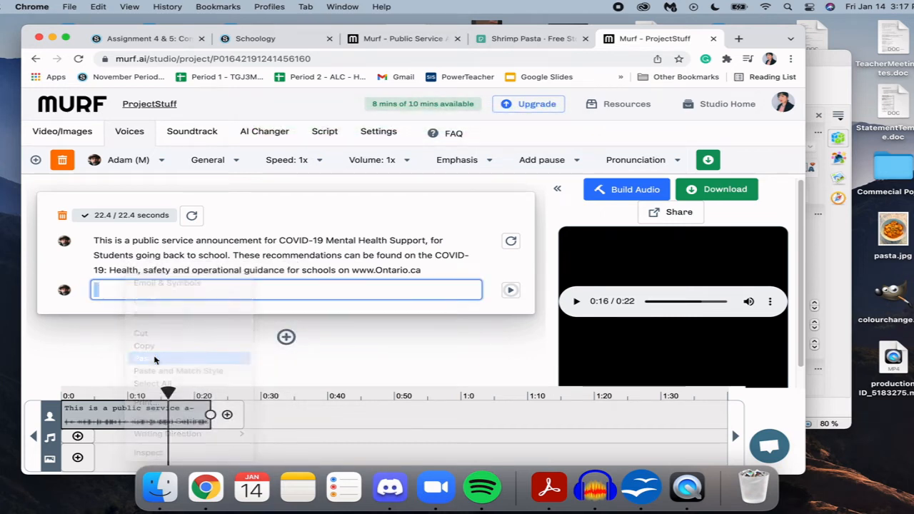
triple_click(118, 290)
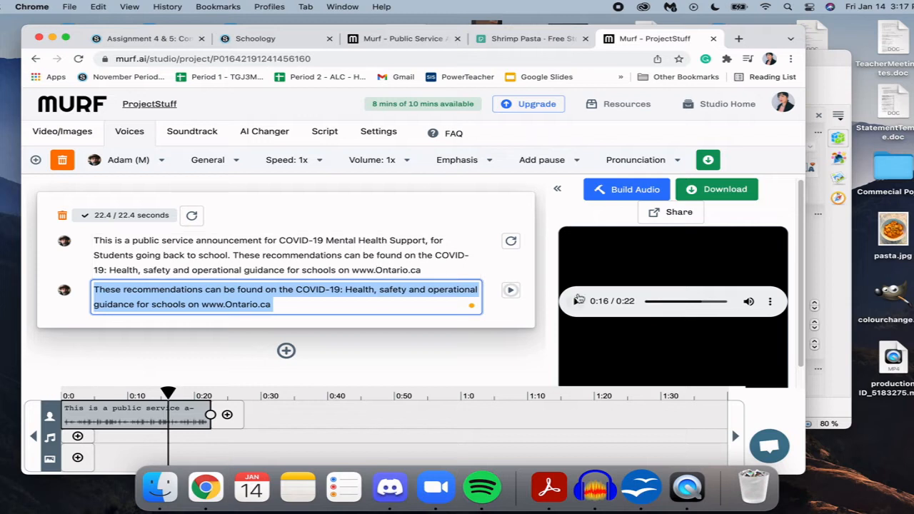
click(229, 255)
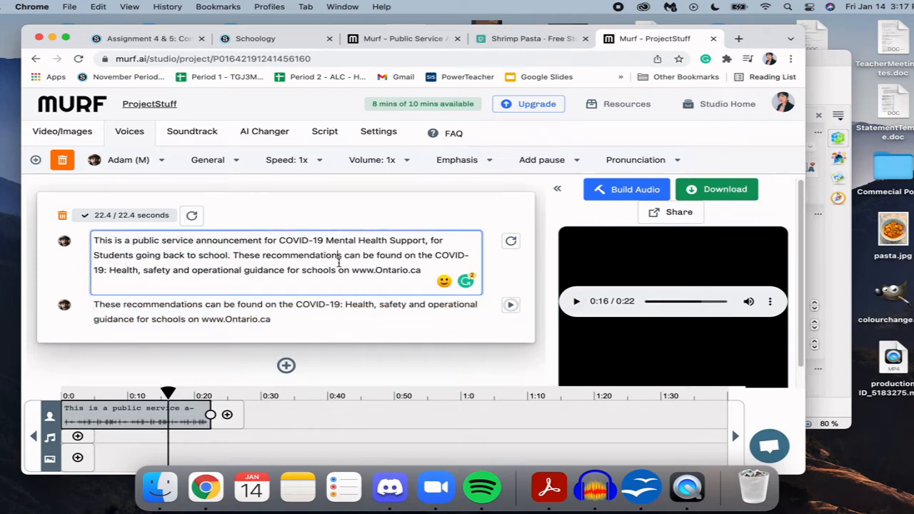
Slow the voice speed to 0.8x and open the choice of voice styles for Adam (M)
click(322, 161)
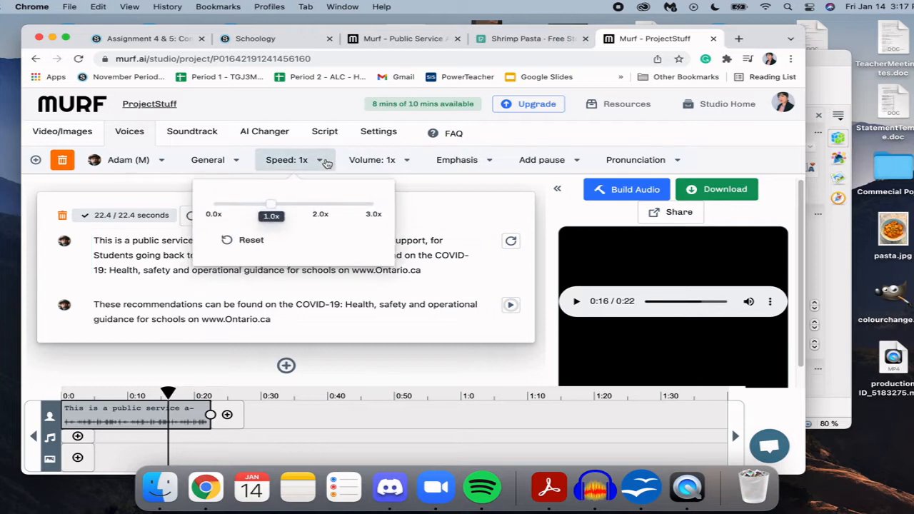
click(88, 194)
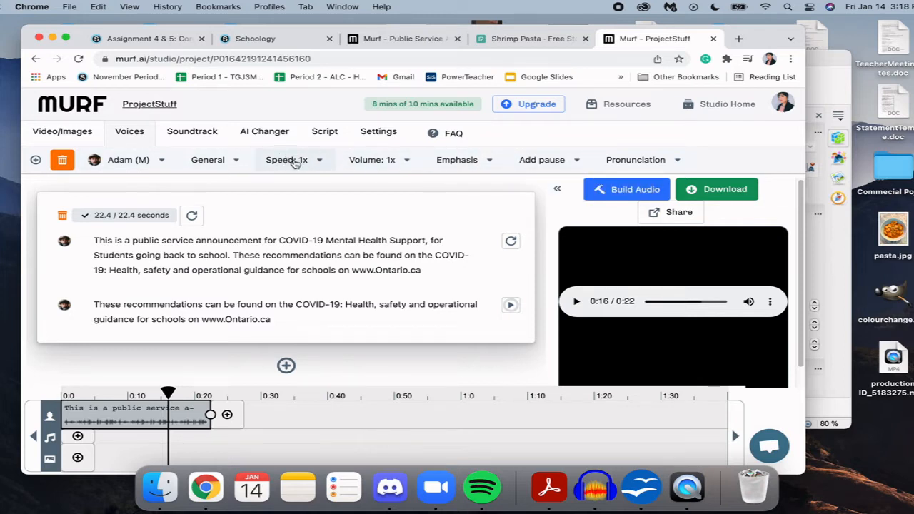
click(317, 165)
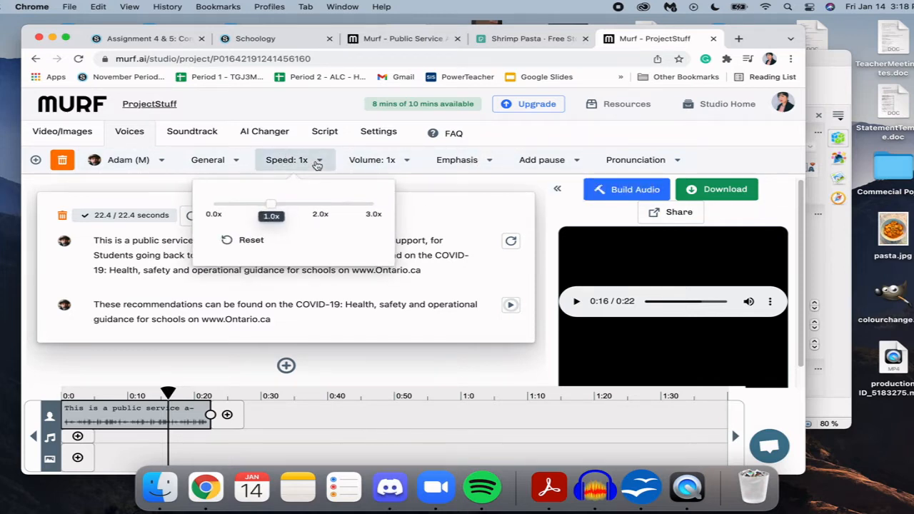
drag(270, 204, 253, 205)
click(227, 161)
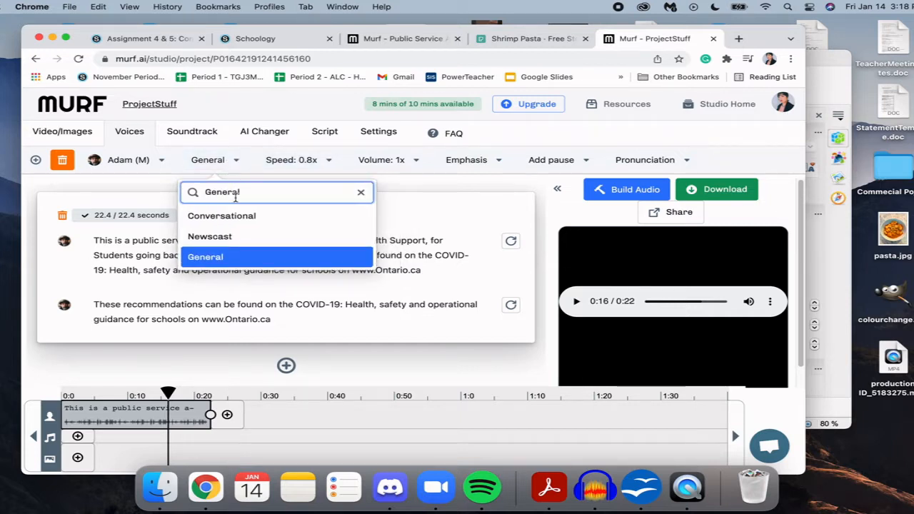
Try the Conversational voice style for Adam (M), rebuild the complete audio and play back its opening seconds
click(234, 220)
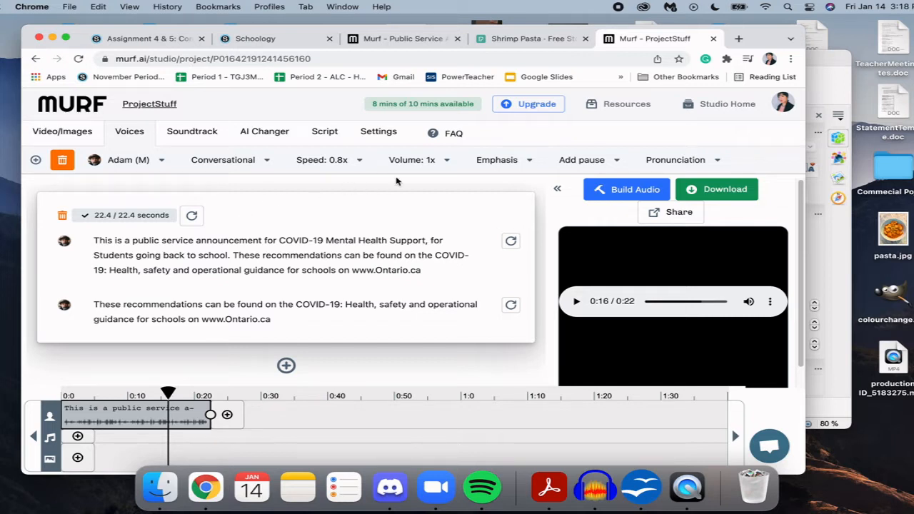
click(601, 189)
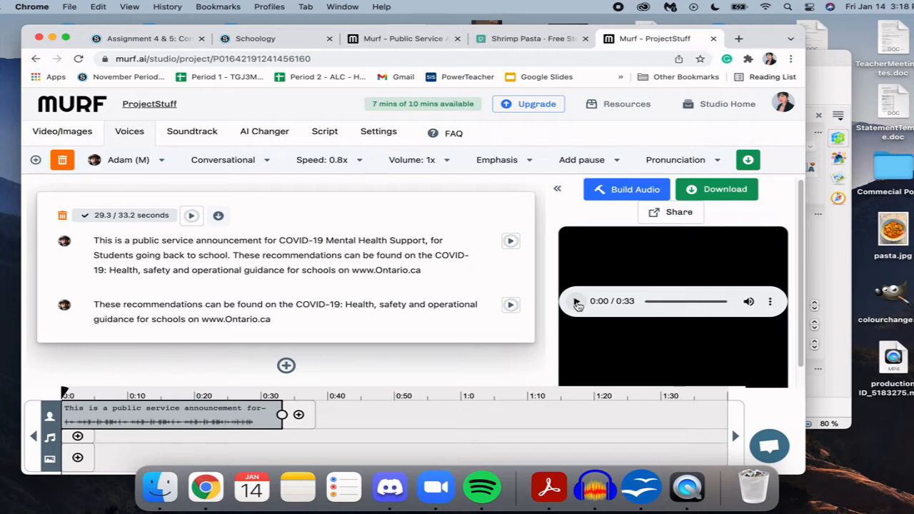
click(576, 302)
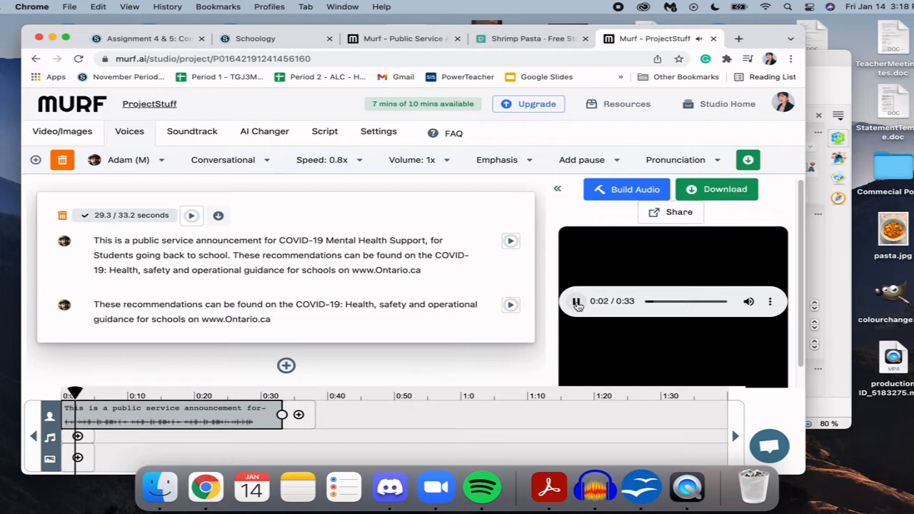
click(576, 302)
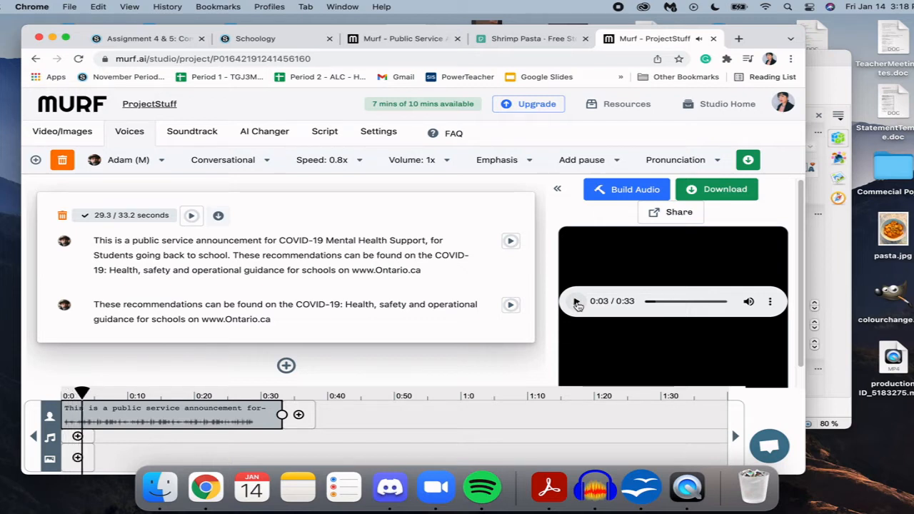
Set the voice style to General and the voice speed to 0.9x for the announcement block
click(256, 163)
click(235, 258)
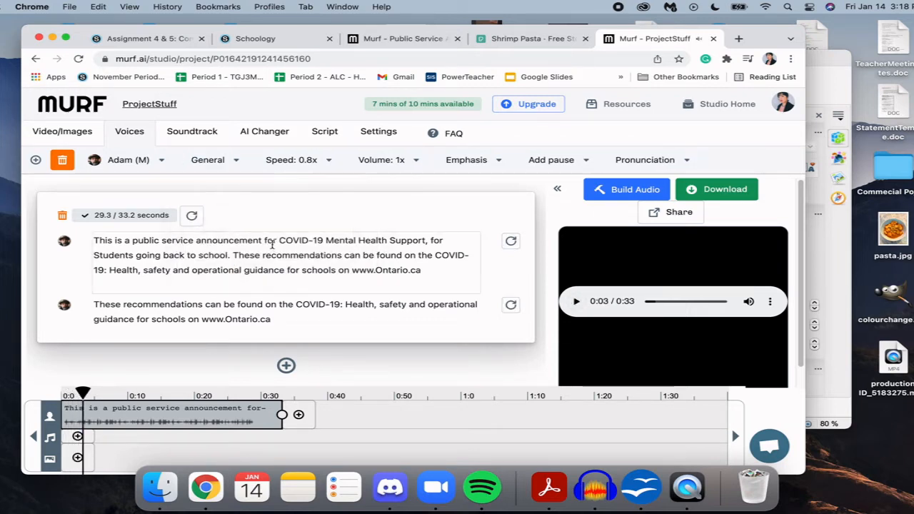
click(325, 162)
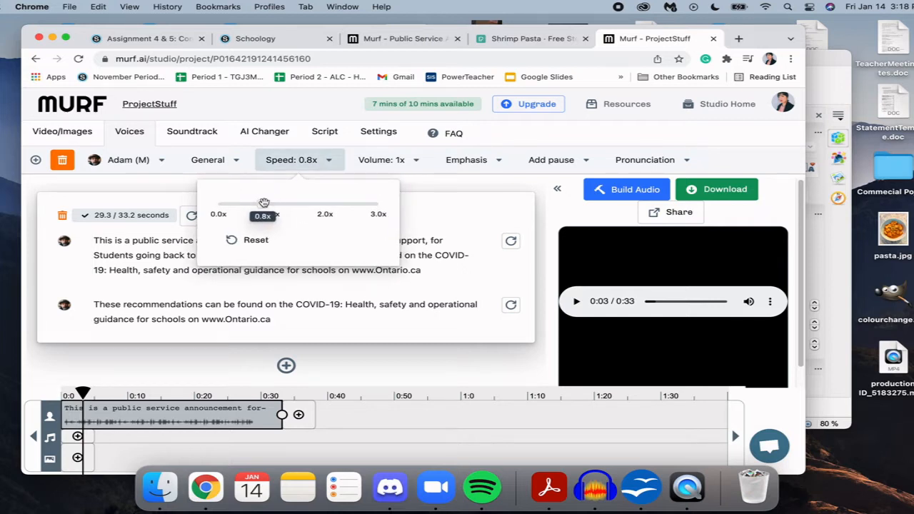
drag(262, 203, 266, 203)
click(479, 186)
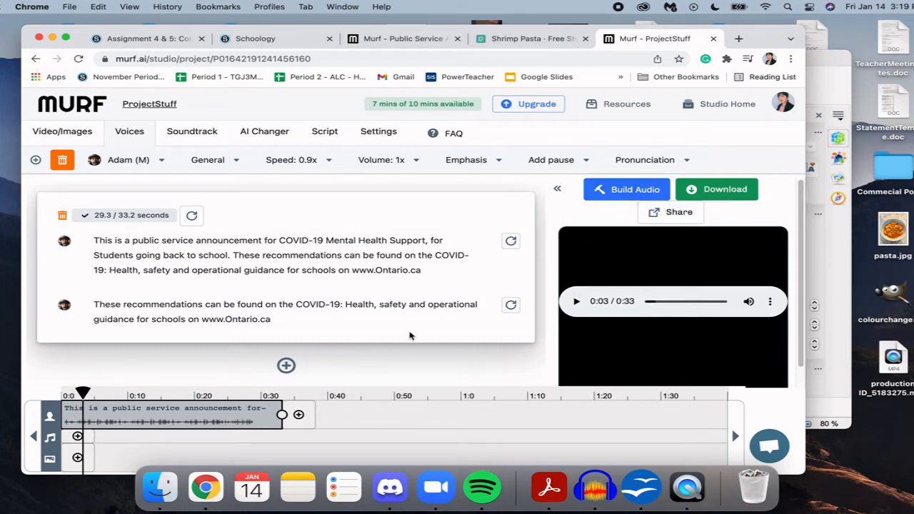
Add three empty text blocks below the announcement block
click(285, 366)
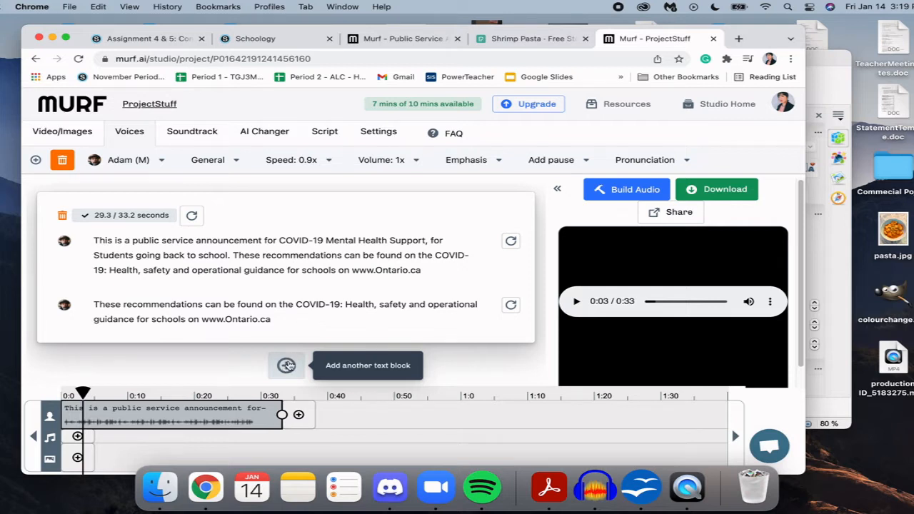
scroll(291, 343, down, 2)
click(290, 315)
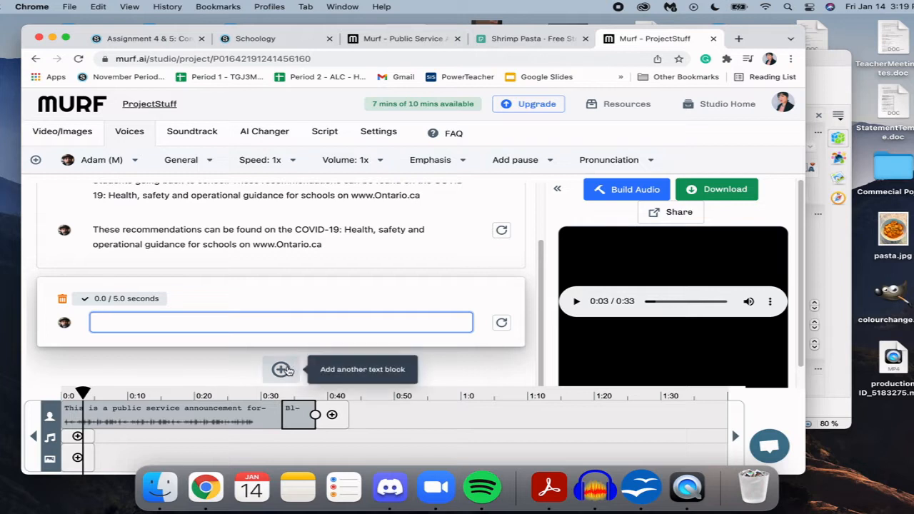
click(280, 369)
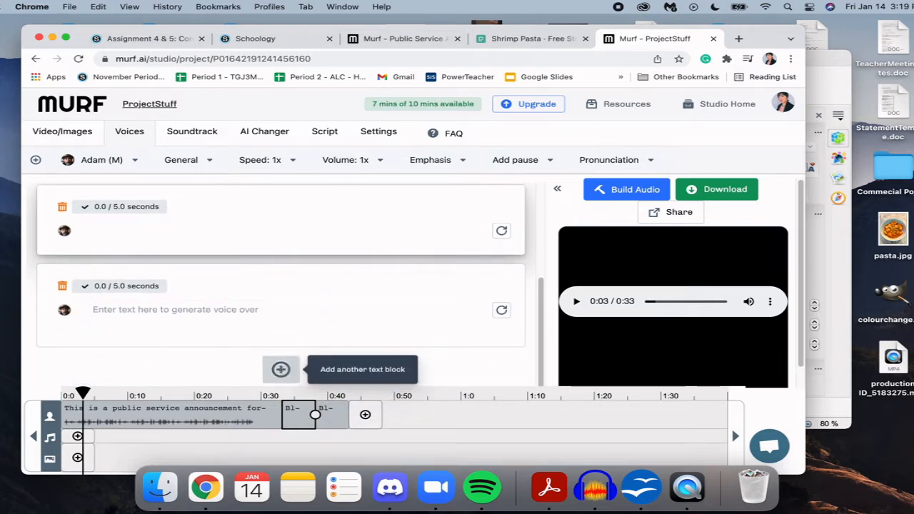
click(279, 368)
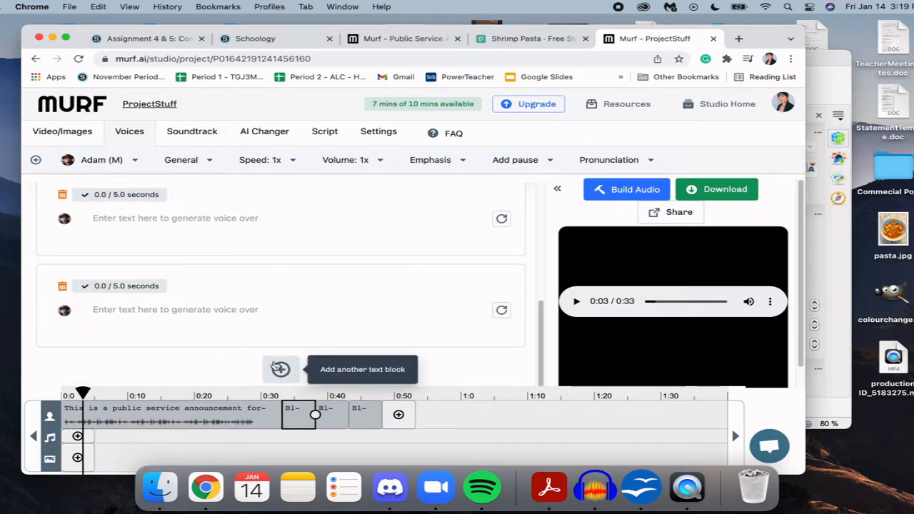
click(383, 314)
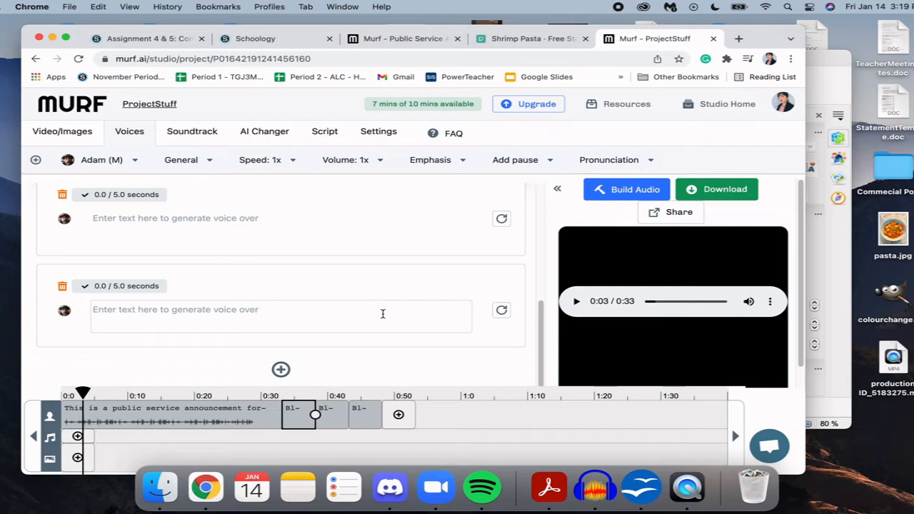
scroll(382, 314, up, 3)
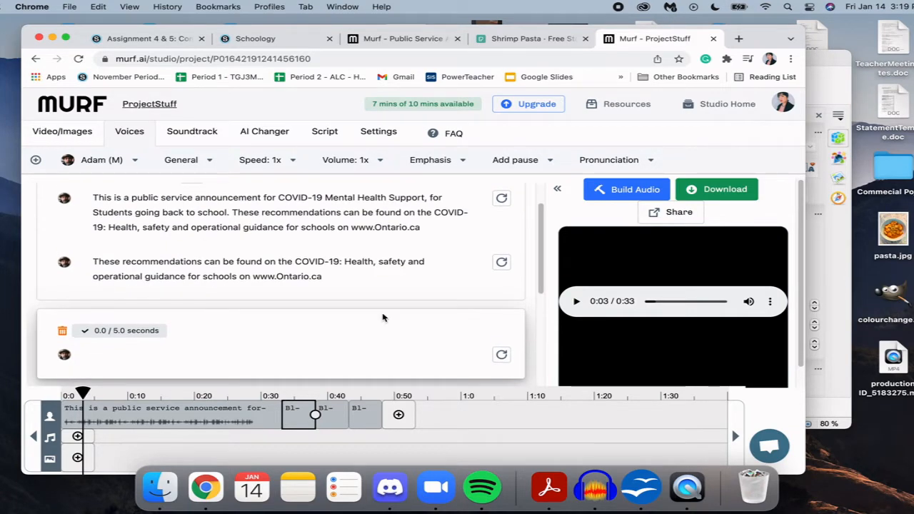
scroll(383, 317, up, 2)
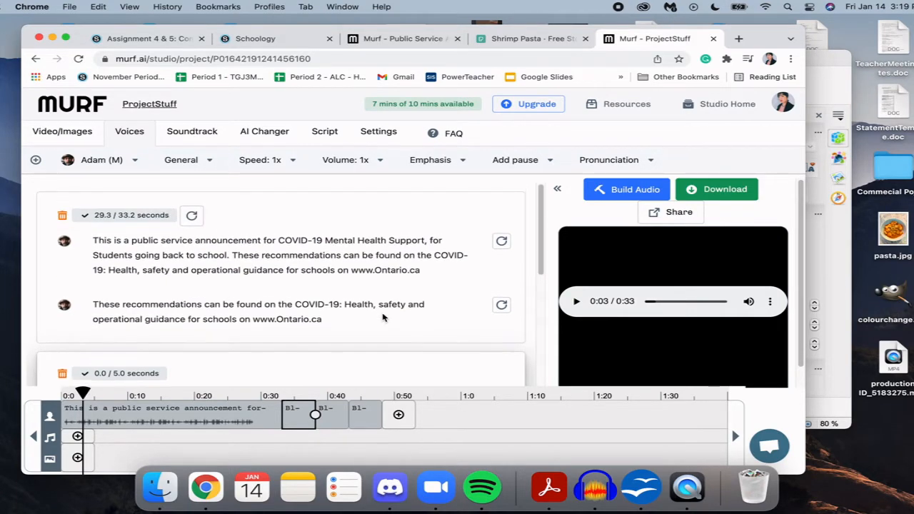
Switch to OpenOffice Writer to read through the prepared script, and return to Chrome to look over the project's text blocks
click(642, 500)
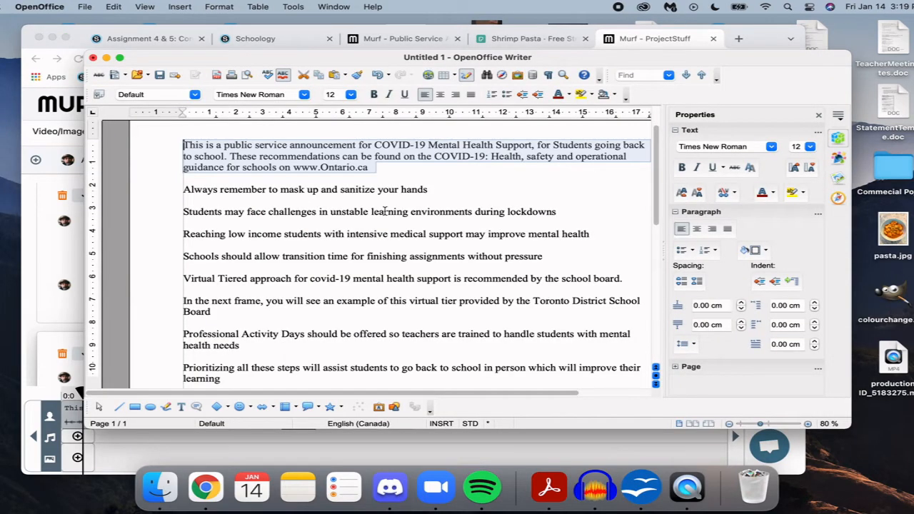
scroll(384, 211, down, 5)
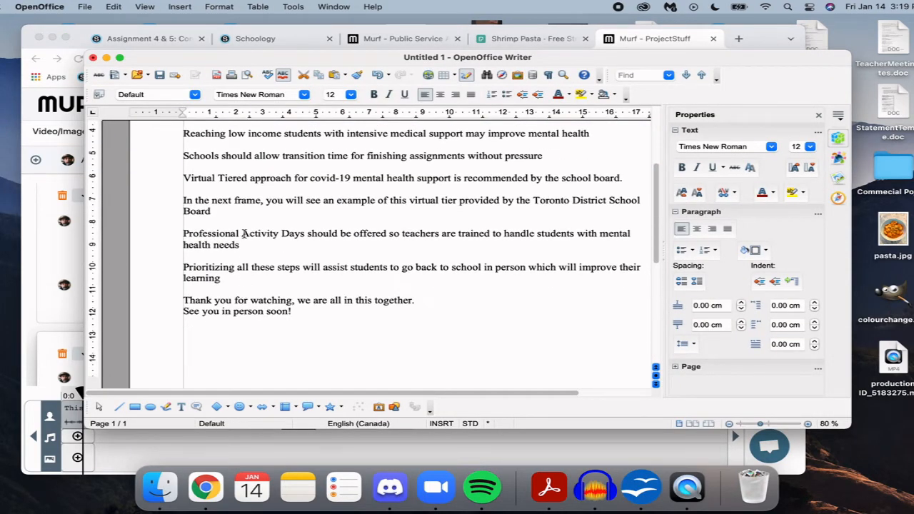
scroll(242, 152, up, 1)
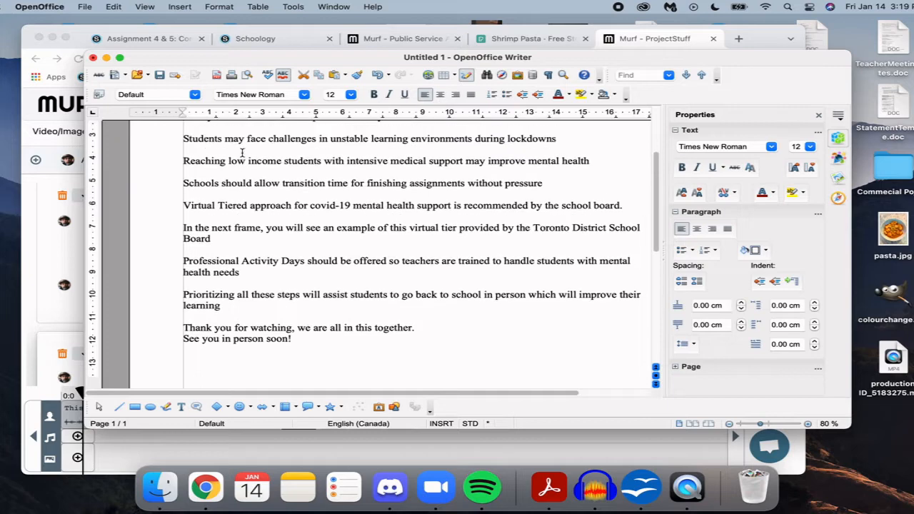
scroll(244, 144, up, 3)
scroll(243, 146, up, 3)
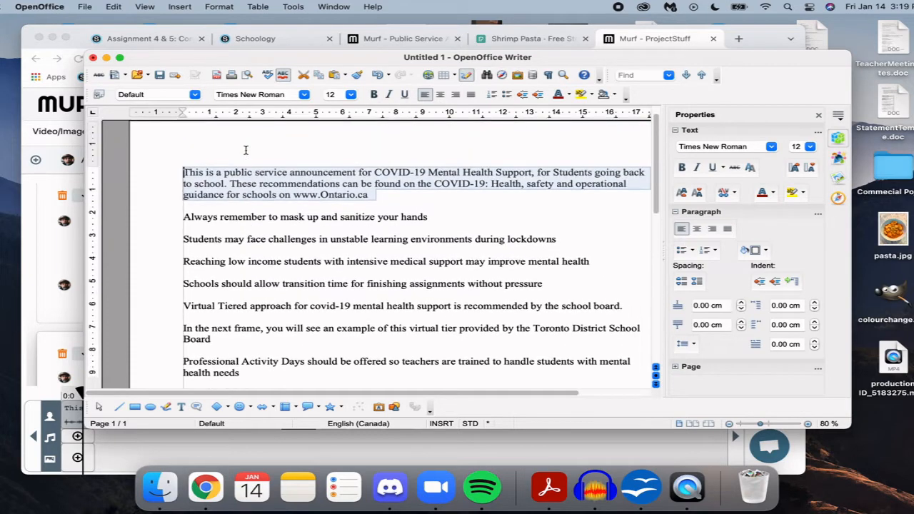
click(53, 276)
scroll(236, 307, down, 5)
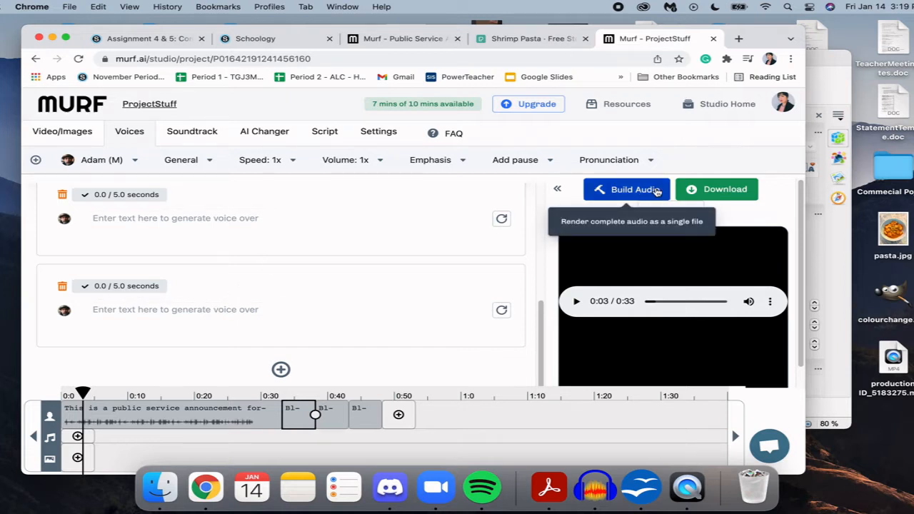
scroll(400, 239, up, 5)
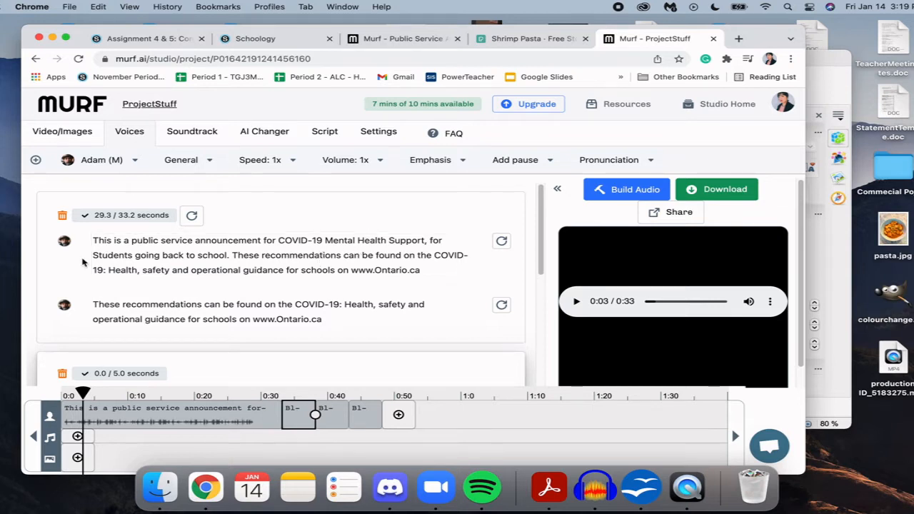
scroll(140, 280, down, 5)
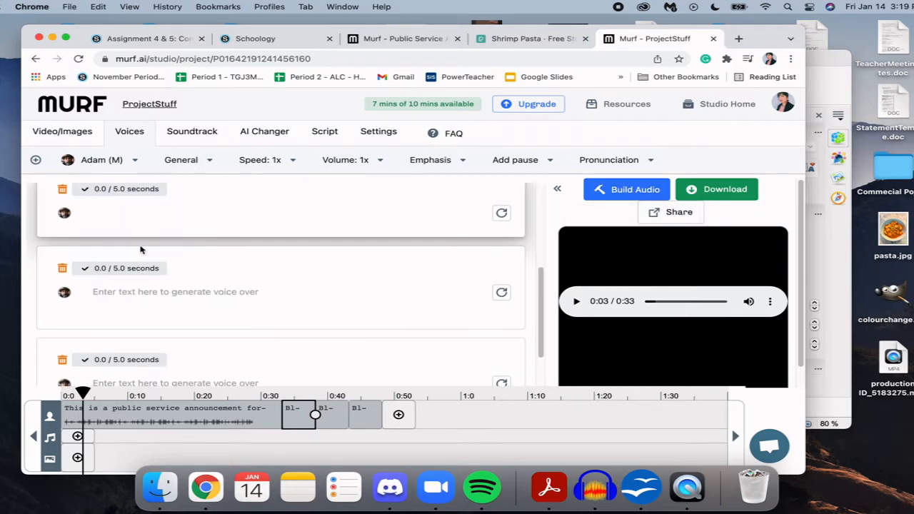
scroll(377, 300, down, 2)
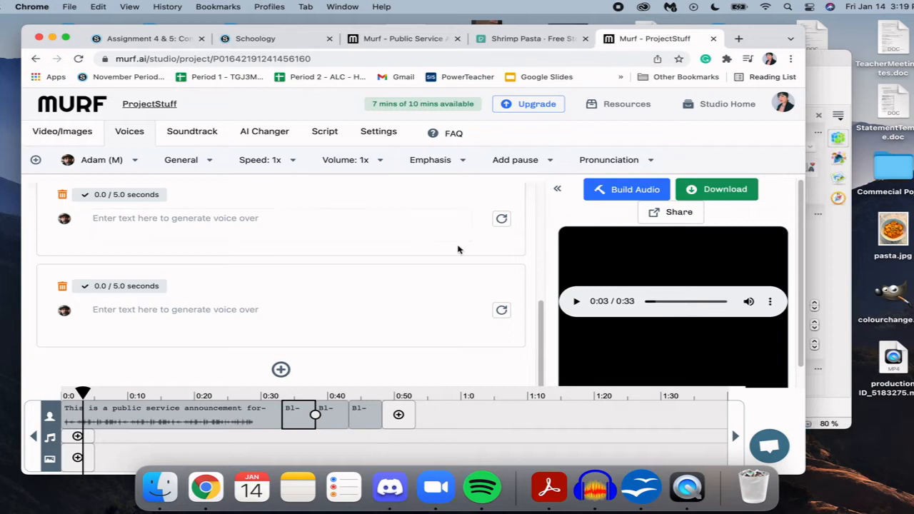
scroll(449, 209, up, 2)
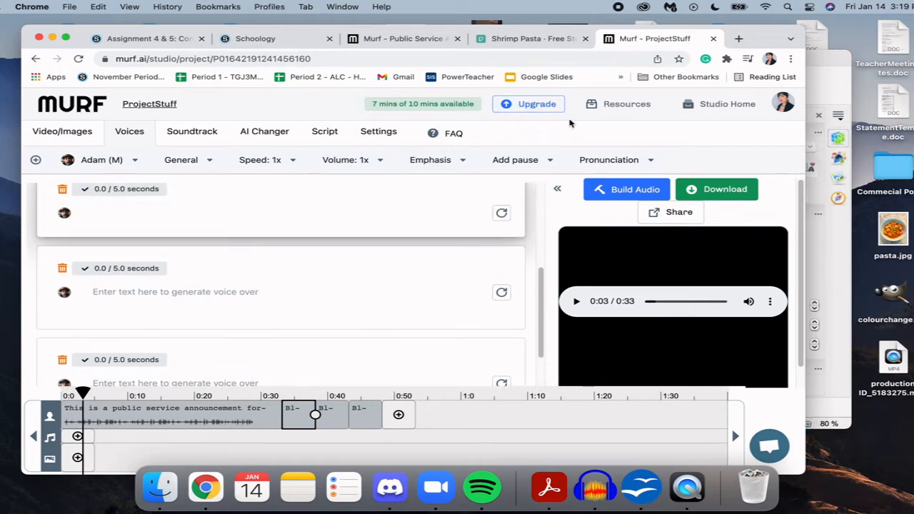
Close the ProjectStuff project and play a short part of the existing Public Service Announcement voice-over
click(711, 40)
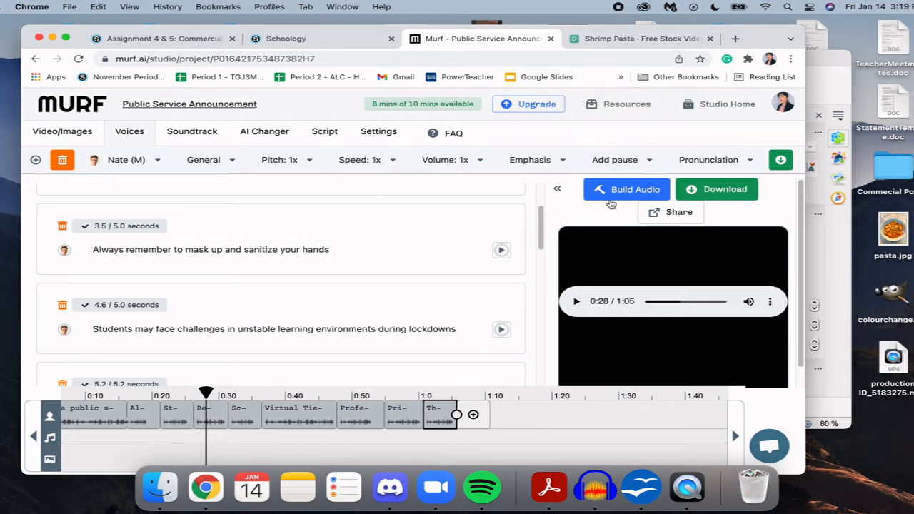
click(577, 301)
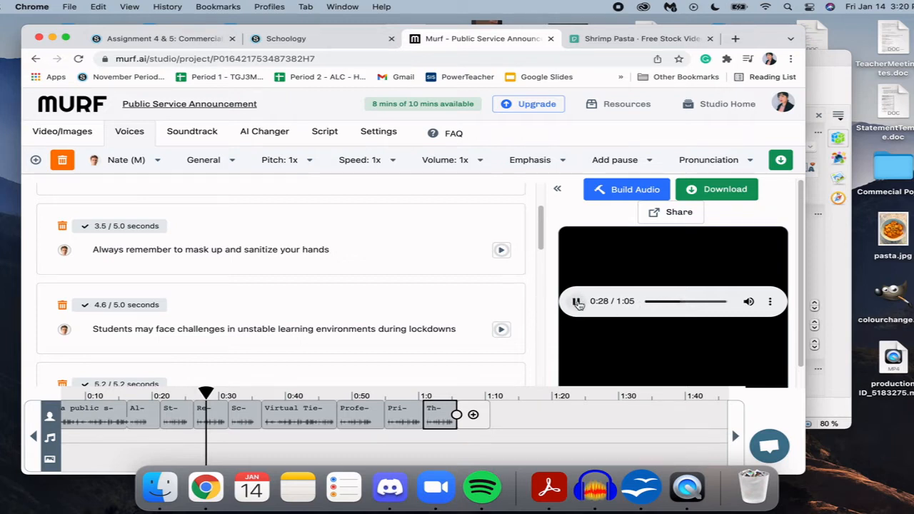
click(578, 302)
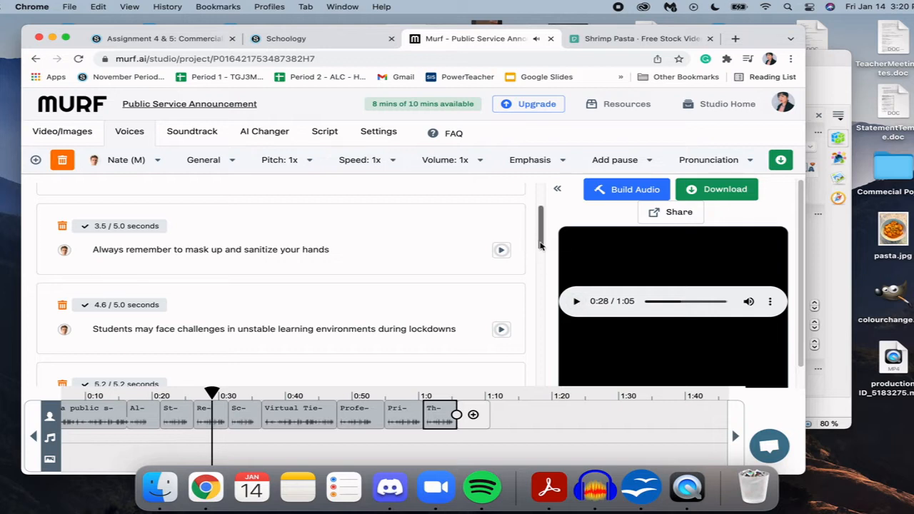
Select the first text block, briefly resume the audio and rewind the playback to the beginning
drag(540, 245, 546, 195)
click(258, 248)
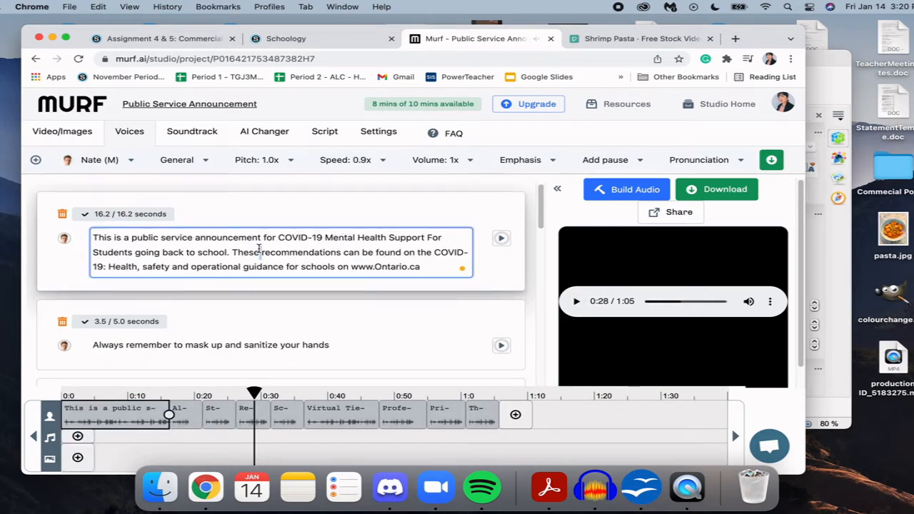
click(576, 302)
click(576, 302)
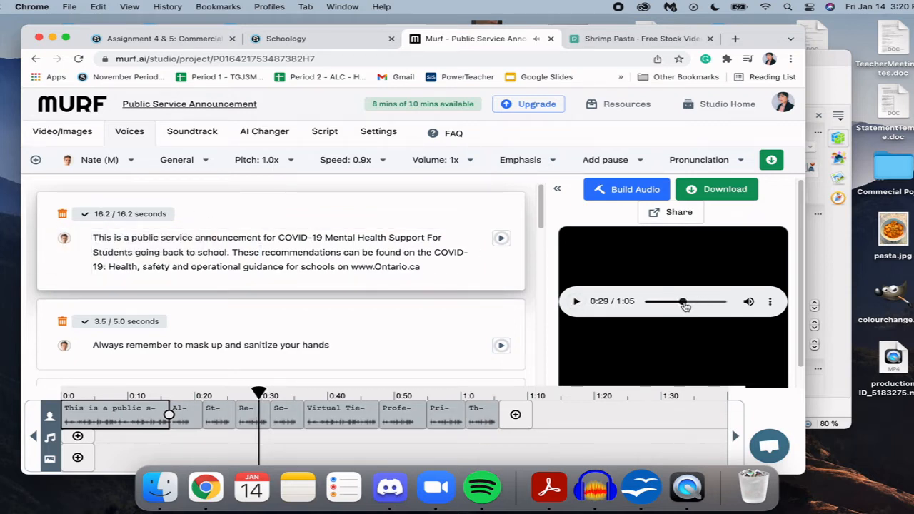
drag(685, 302, 610, 308)
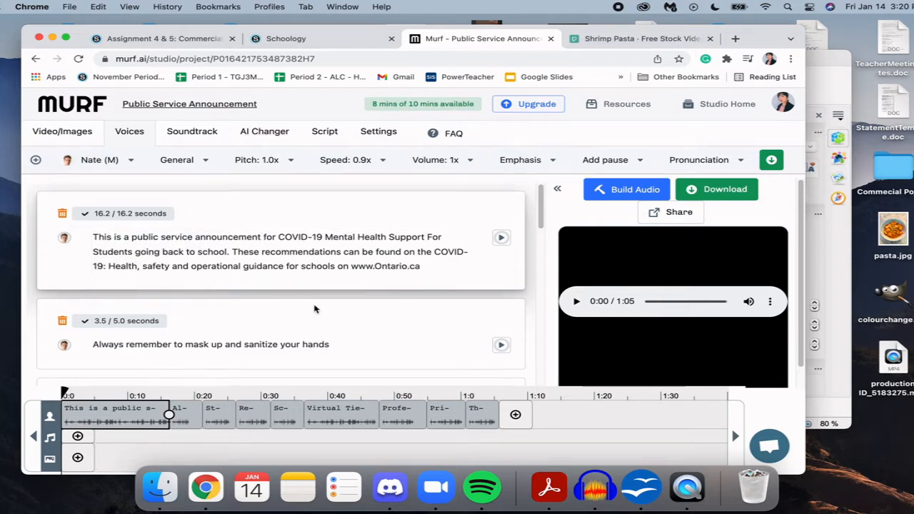
Look through all text blocks down to the closing "See you in person soon!" line and return to the opening announcement text
scroll(314, 307, down, 15)
scroll(314, 308, down, 10)
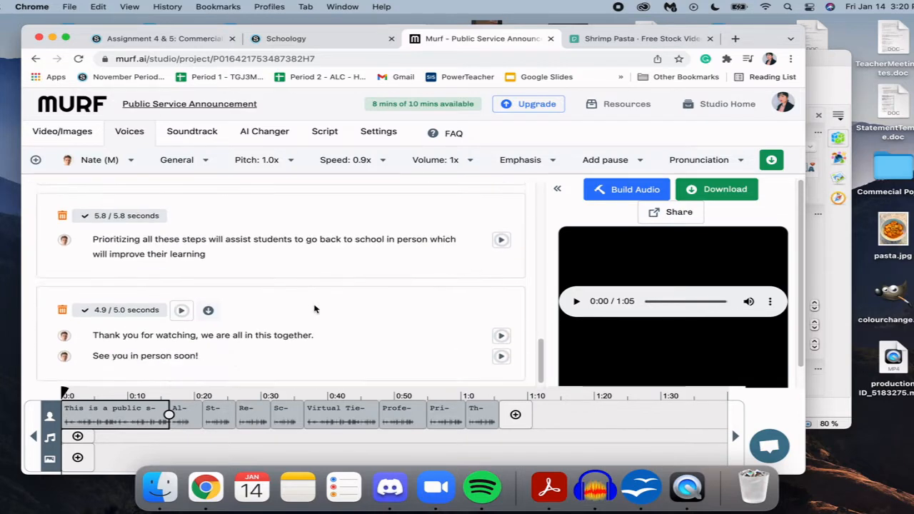
scroll(314, 309, up, 8)
scroll(314, 308, up, 20)
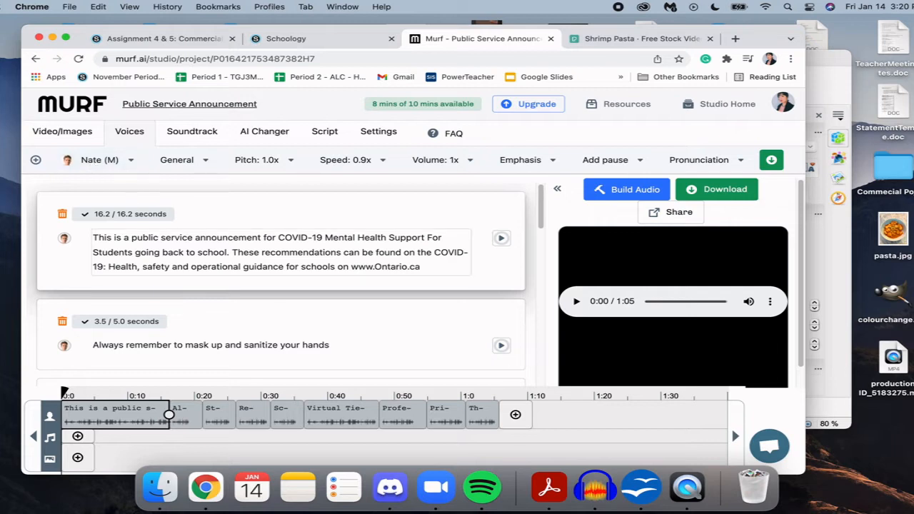
click(95, 241)
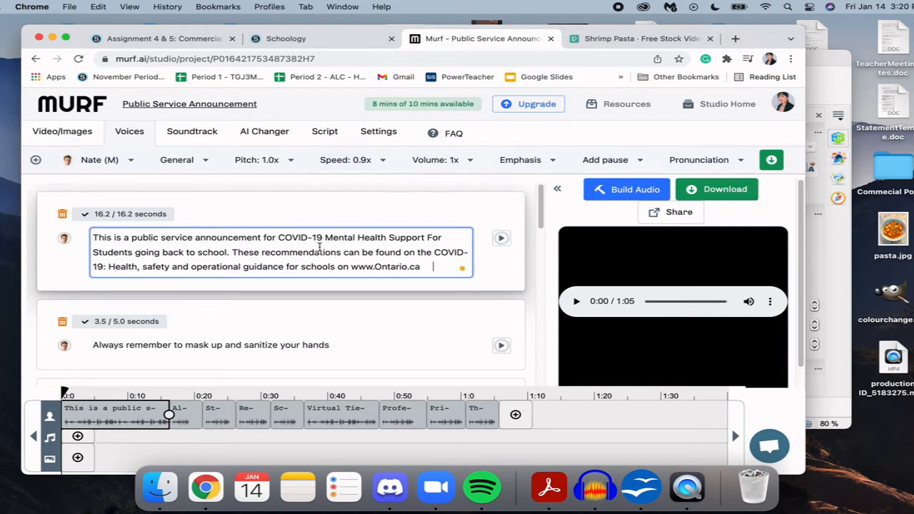
click(197, 240)
Play the full Public Service Announcement voice-over while following its text blocks down to the closing "See you in person soon!" line
click(576, 301)
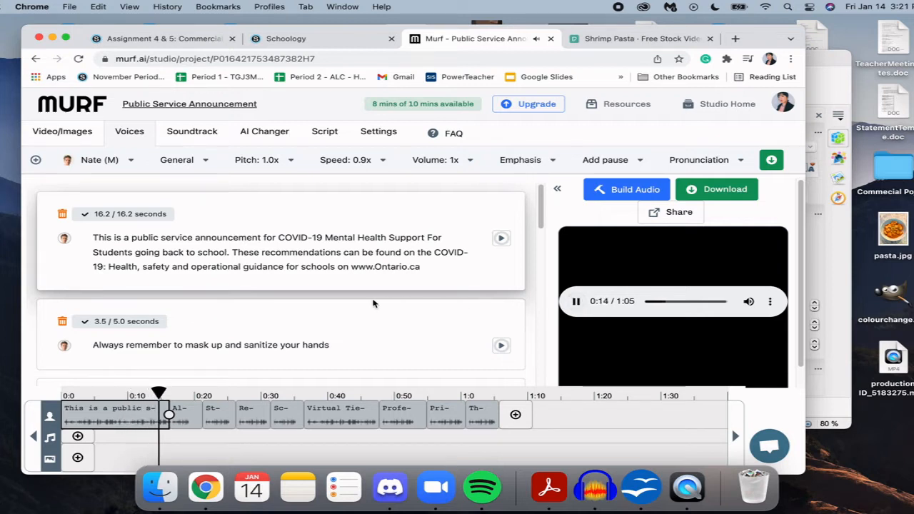
scroll(379, 314, down, 2)
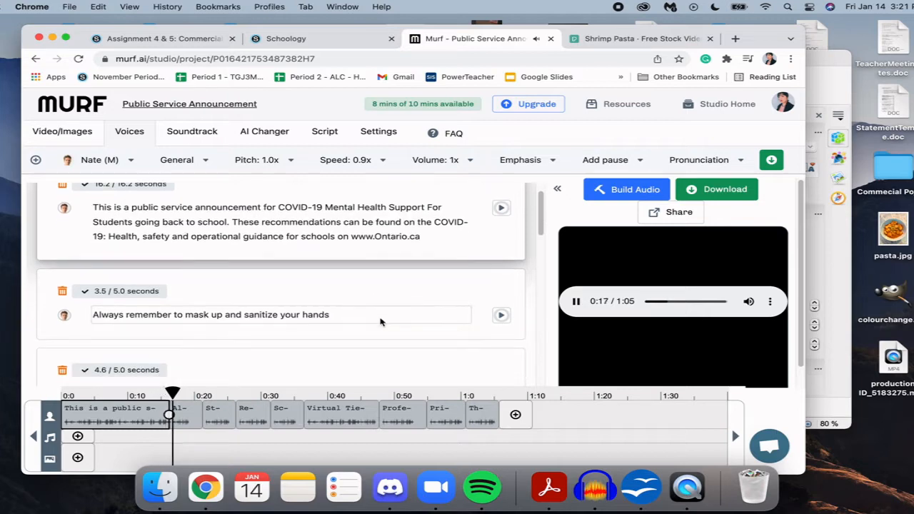
scroll(380, 321, down, 1)
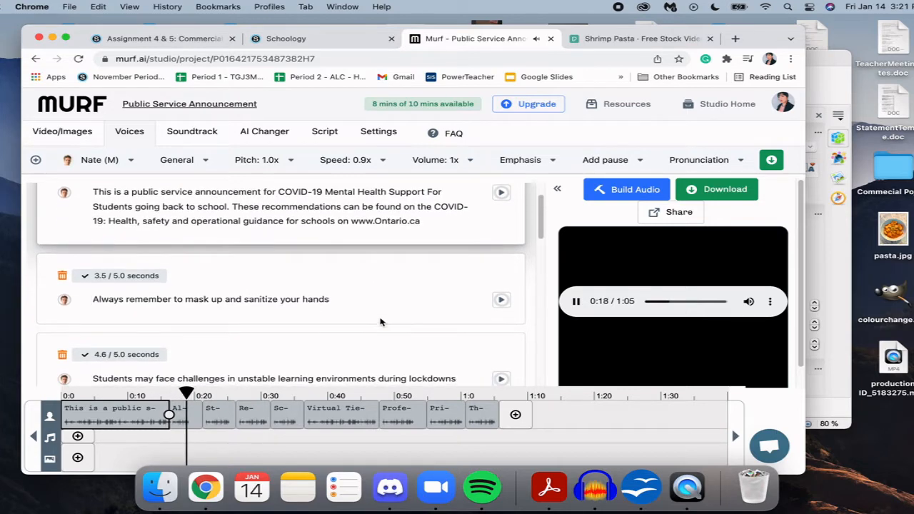
scroll(379, 321, down, 2)
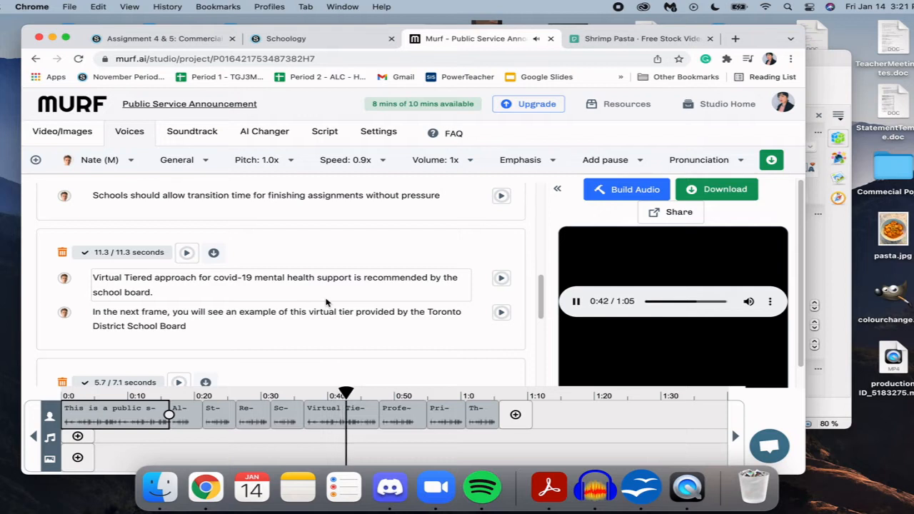
scroll(325, 302, down, 3)
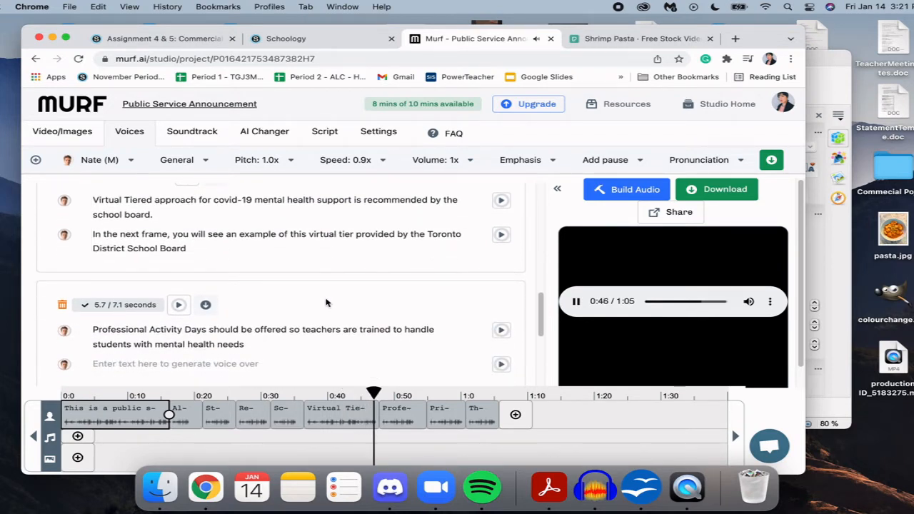
scroll(325, 303, down, 3)
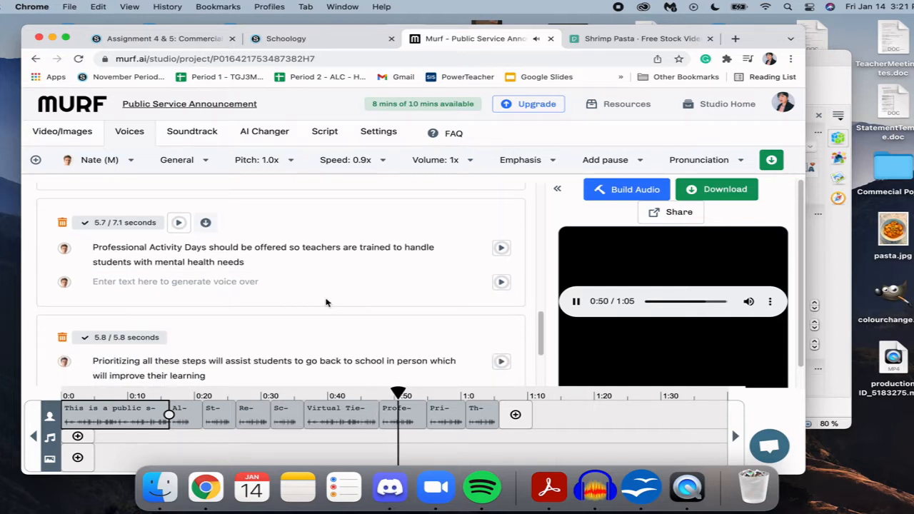
scroll(326, 302, down, 2)
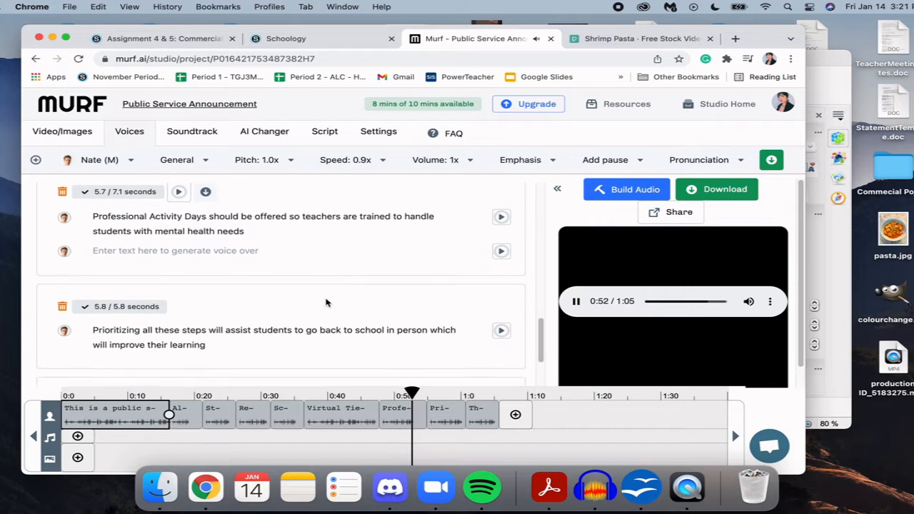
scroll(325, 302, down, 1)
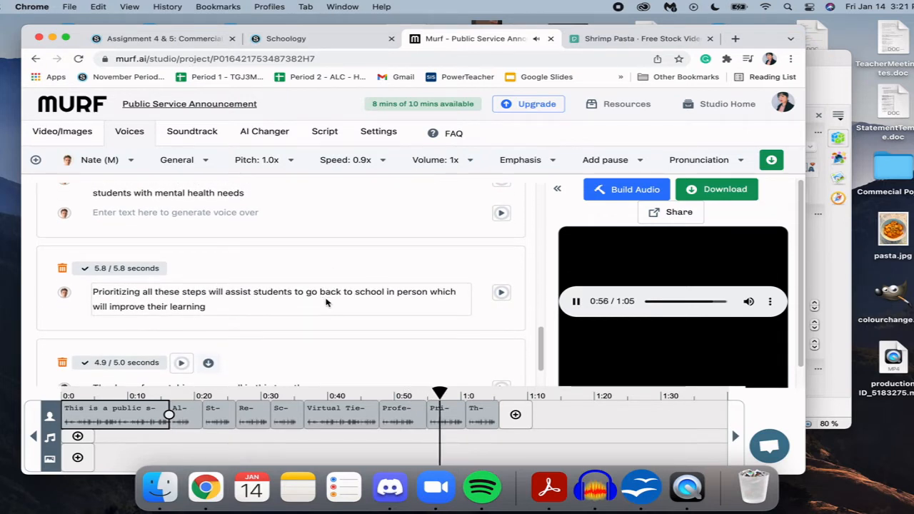
scroll(326, 303, down, 1)
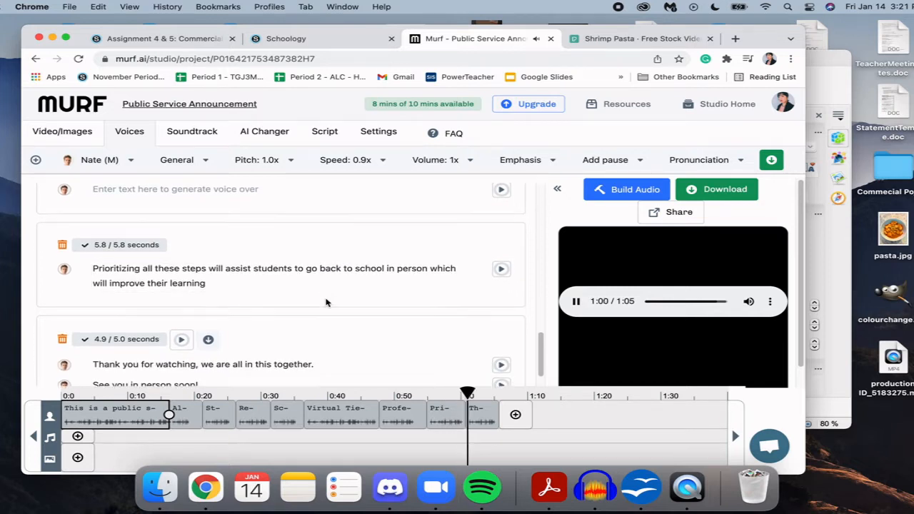
scroll(326, 303, down, 2)
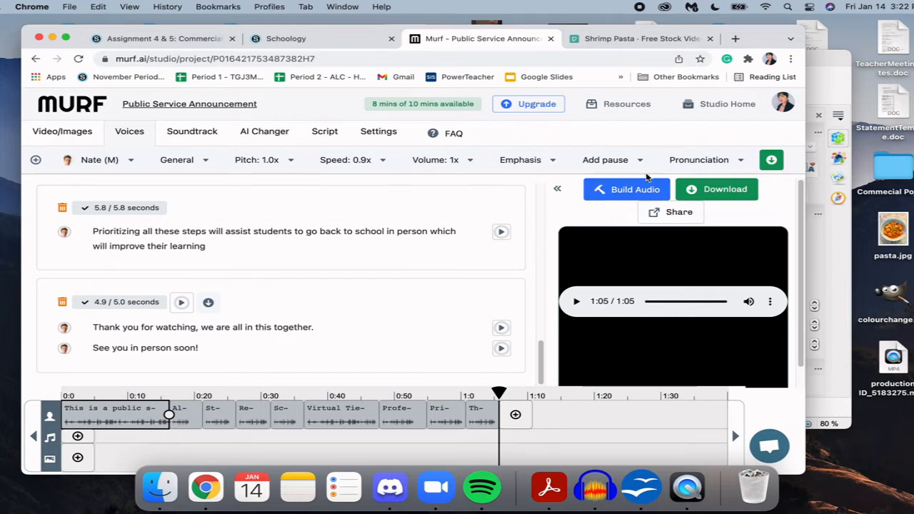
Check the audio player's extra options and try to download the finished voice-over
click(770, 305)
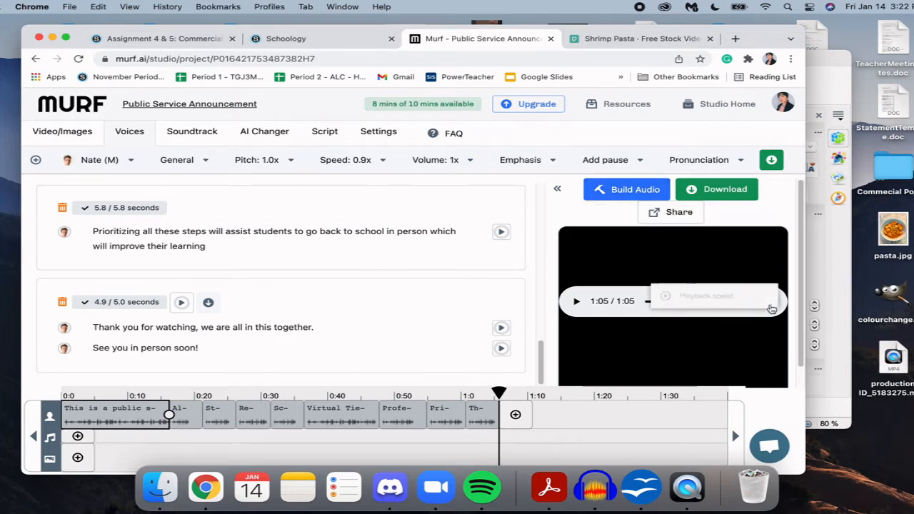
click(615, 343)
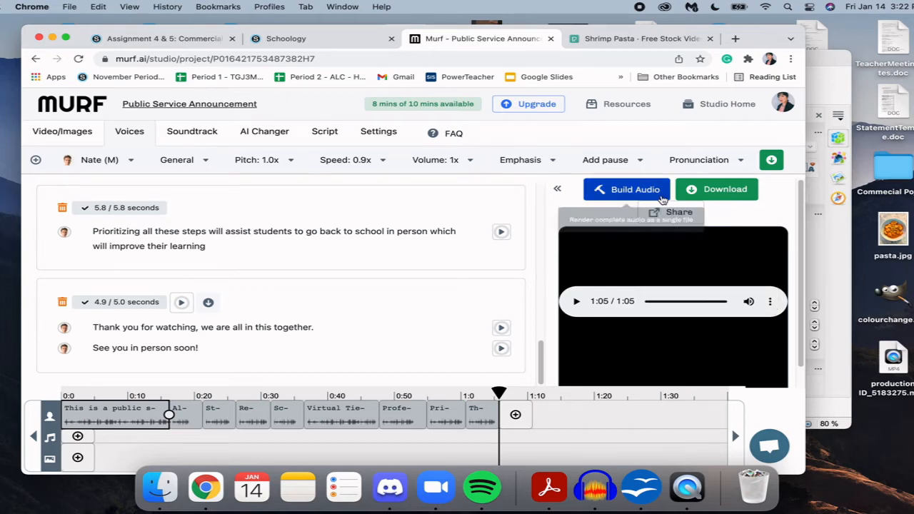
click(722, 188)
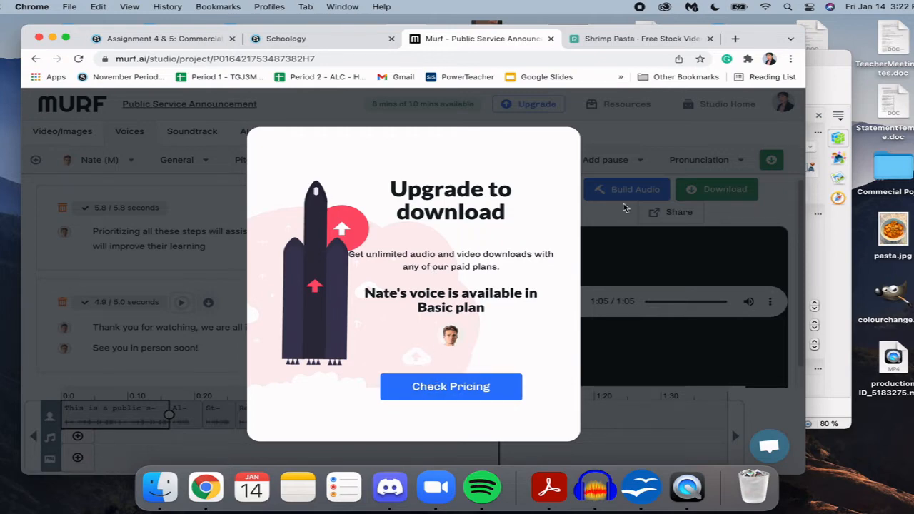
click(628, 155)
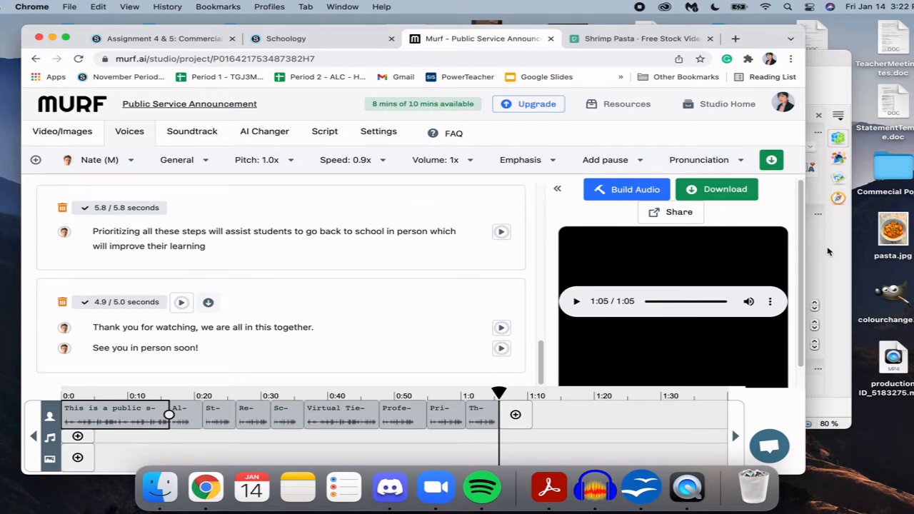
Minimize the OpenOffice script and the Chrome window to uncover the desktop
click(828, 251)
click(106, 57)
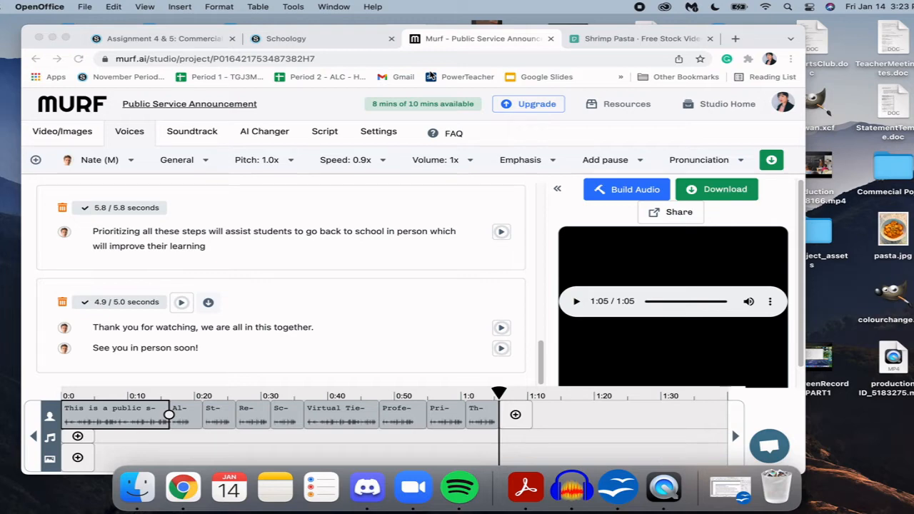
drag(762, 40, 746, 91)
click(242, 76)
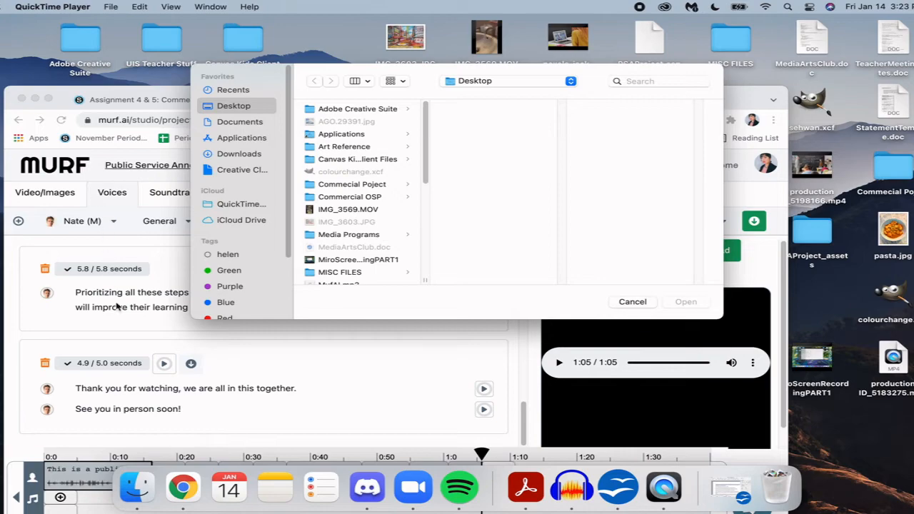
click(333, 381)
click(35, 98)
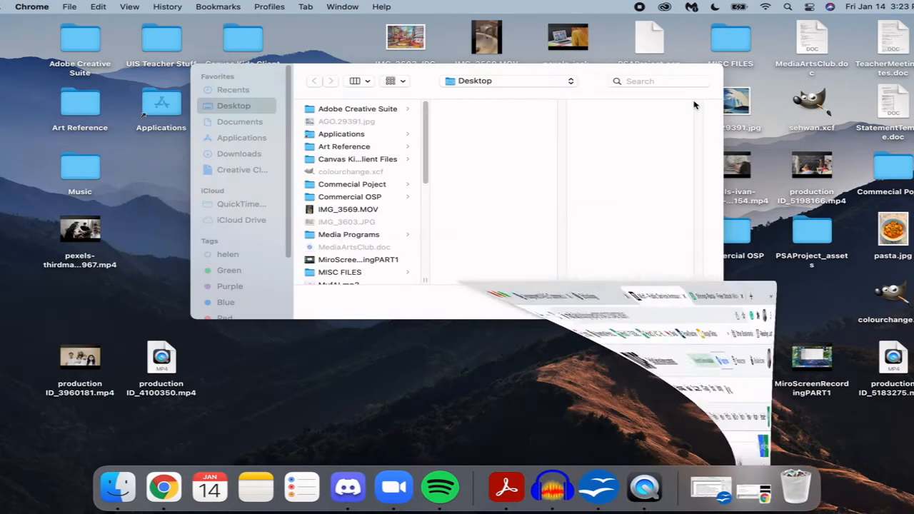
Move the file dialog out of the way and launch Audacity from the desktop's Media Programs folder
drag(586, 76, 659, 186)
double_click(259, 114)
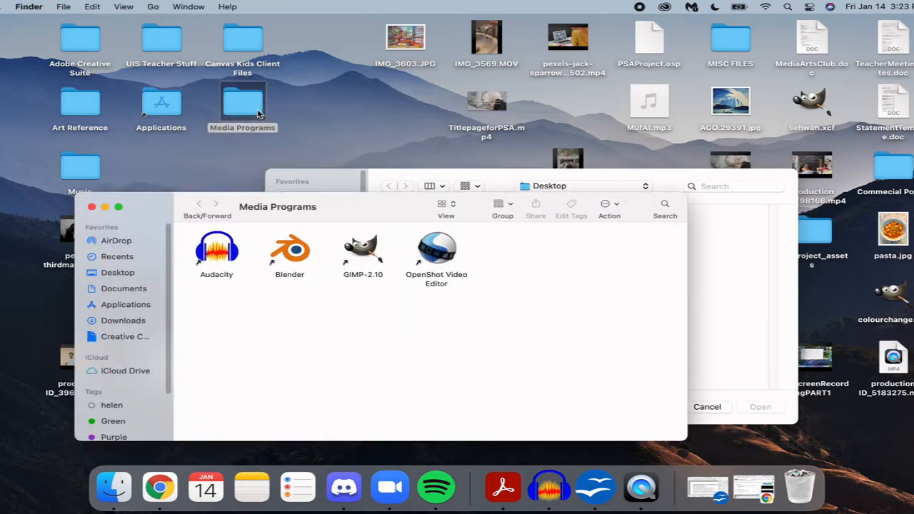
click(216, 249)
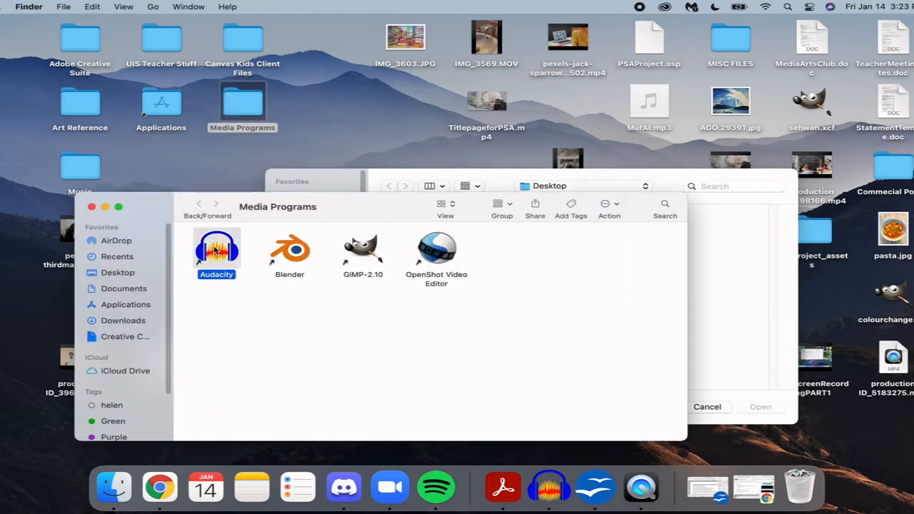
double_click(216, 250)
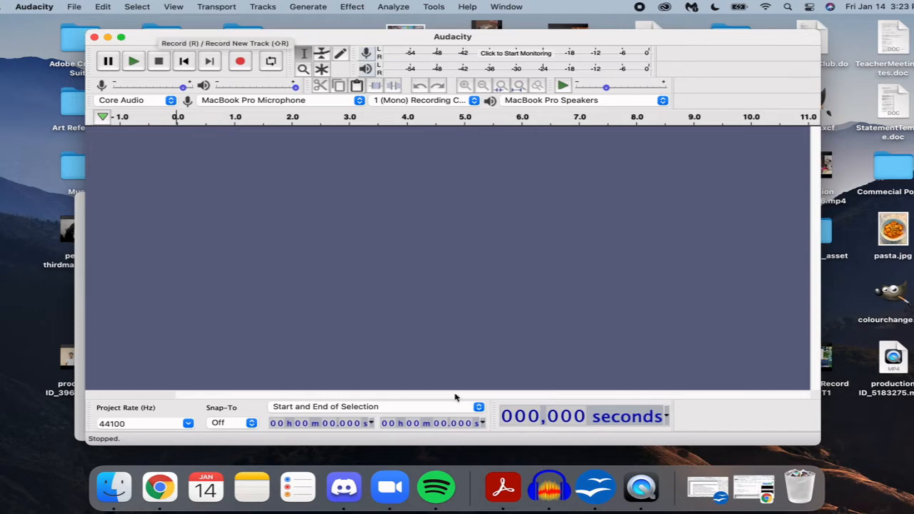
Switch to Chrome and open the November Period 1 (9:00 - 11:30) course in Schoology
click(173, 495)
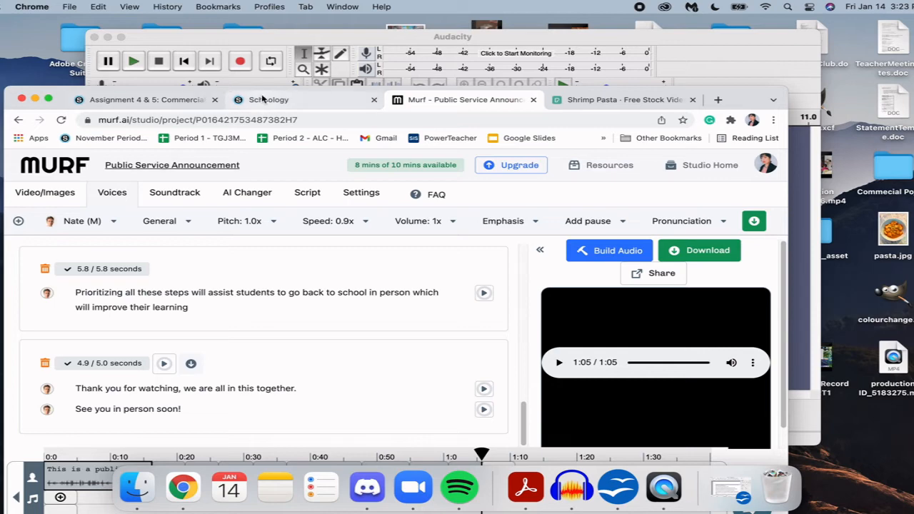
click(261, 99)
click(140, 100)
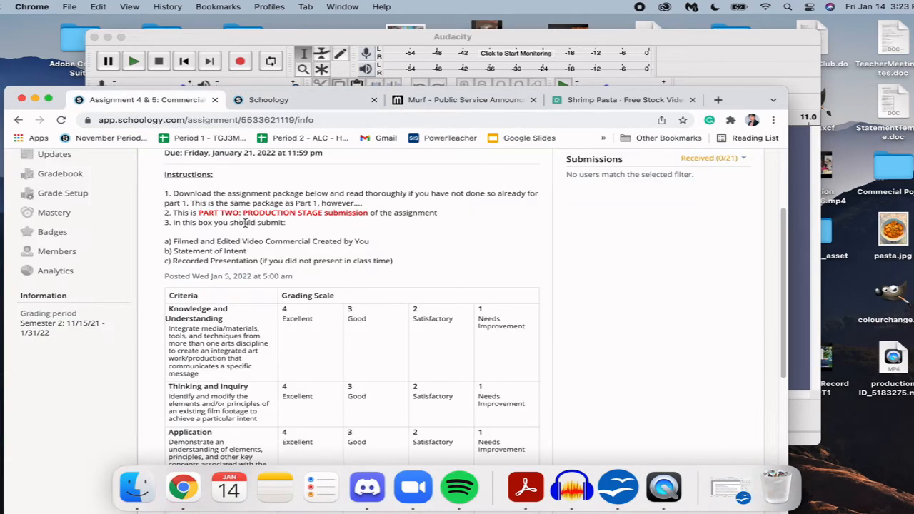
scroll(245, 222, up, 3)
click(152, 166)
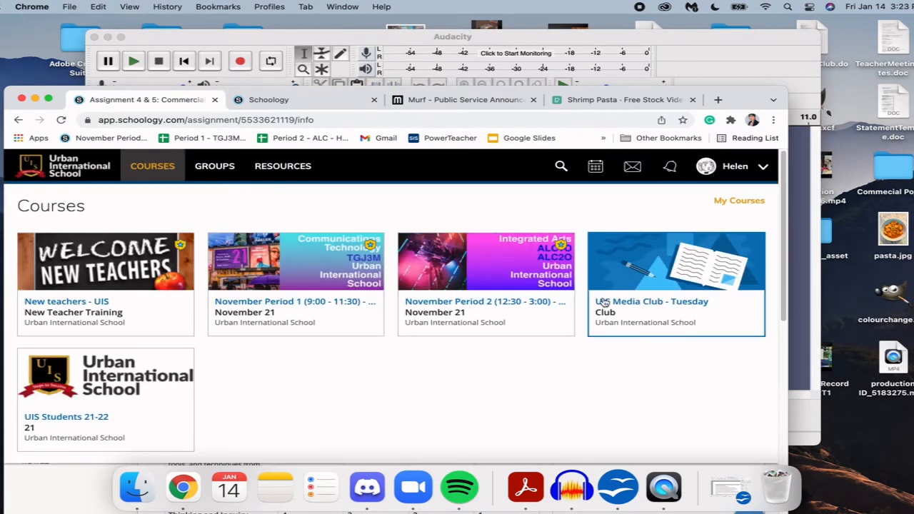
click(369, 316)
Open the Software & Technologies Download Area discussion inside the course's Technology and Tools Download Area folder
scroll(330, 369, down, 1)
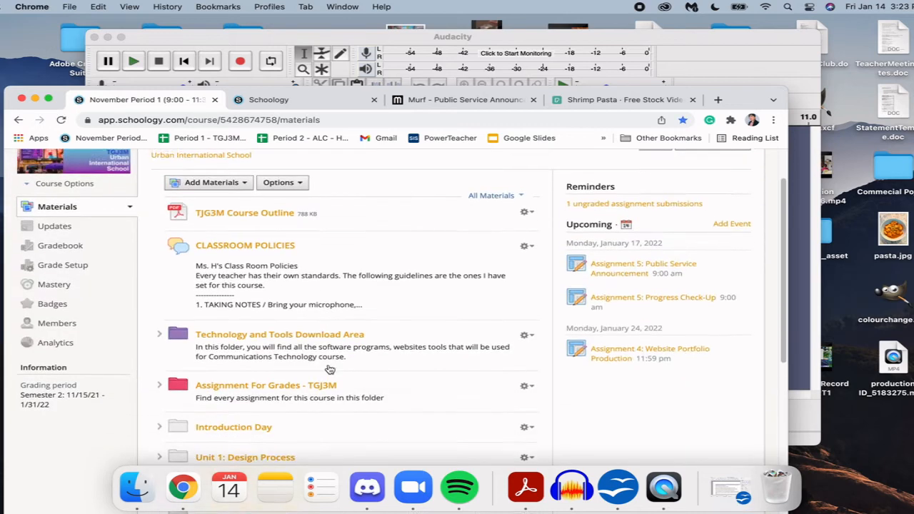
click(250, 335)
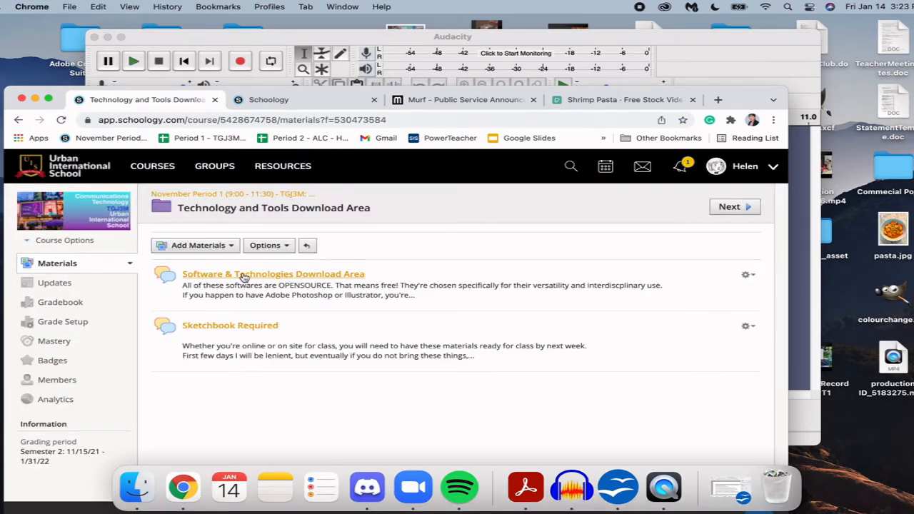
click(243, 277)
Look through the Software Downloads list, examining the MURF AI and OPENSHOT entries and highlighting the Audacity line
scroll(191, 281, down, 3)
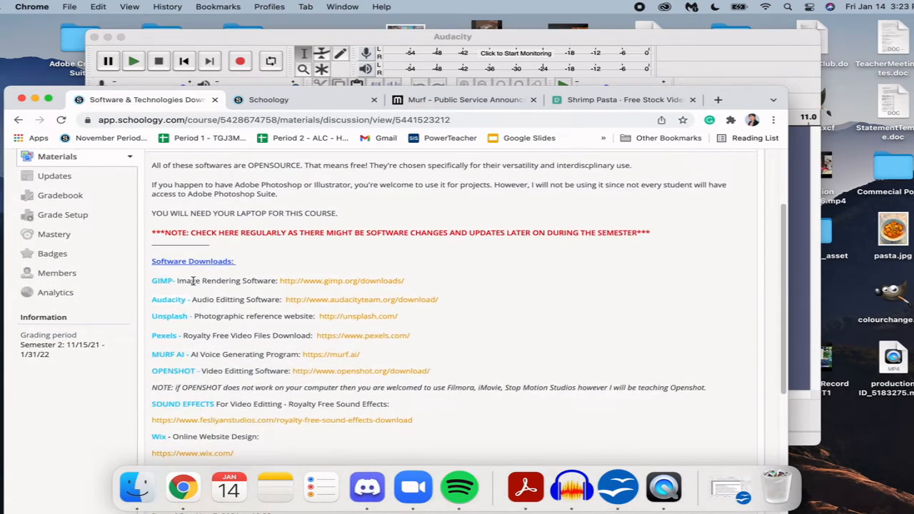
scroll(189, 298, down, 1)
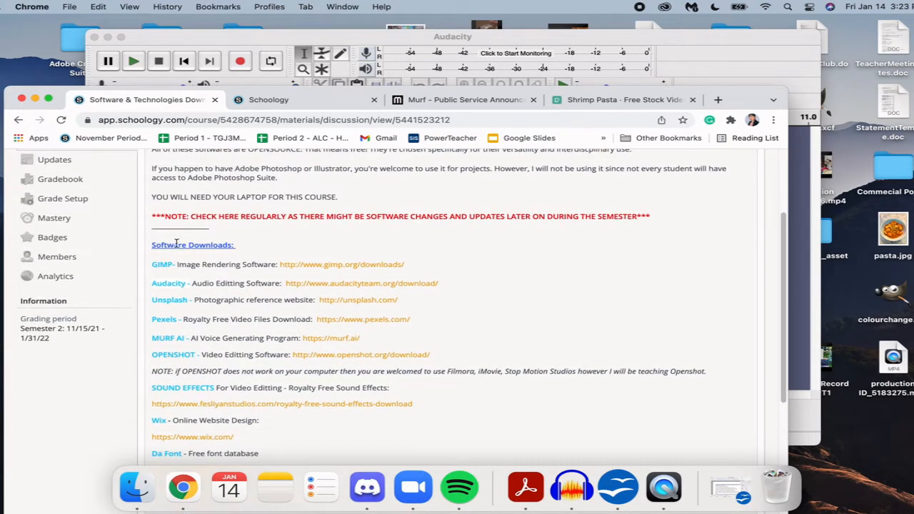
scroll(166, 275, down, 1)
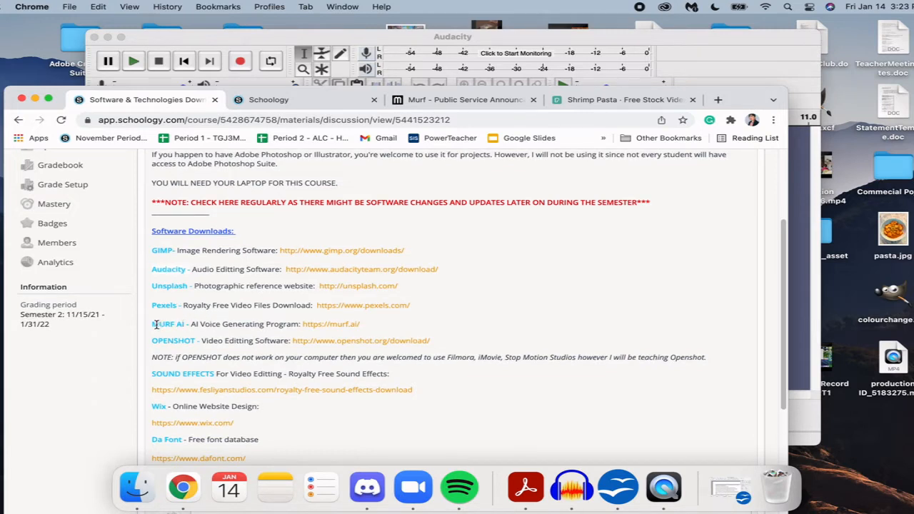
drag(155, 324, 168, 341)
click(204, 340)
drag(193, 251, 220, 279)
click(202, 269)
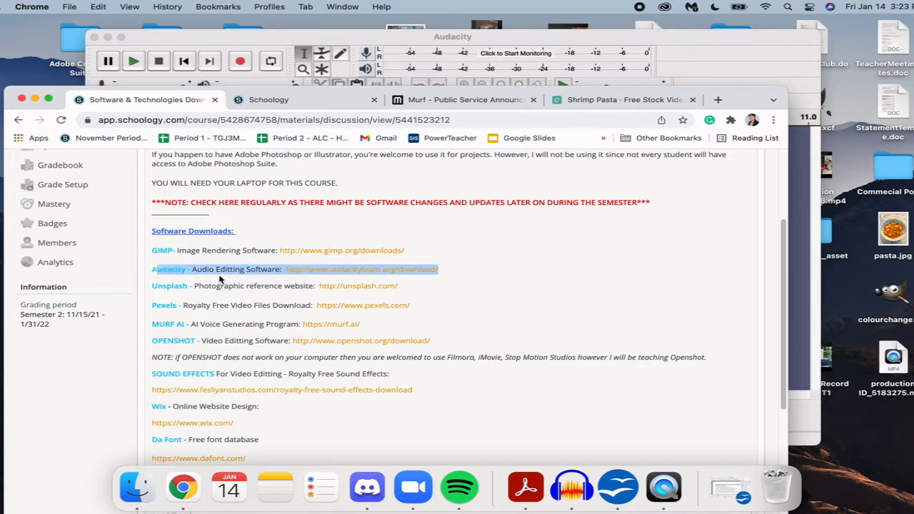
click(332, 279)
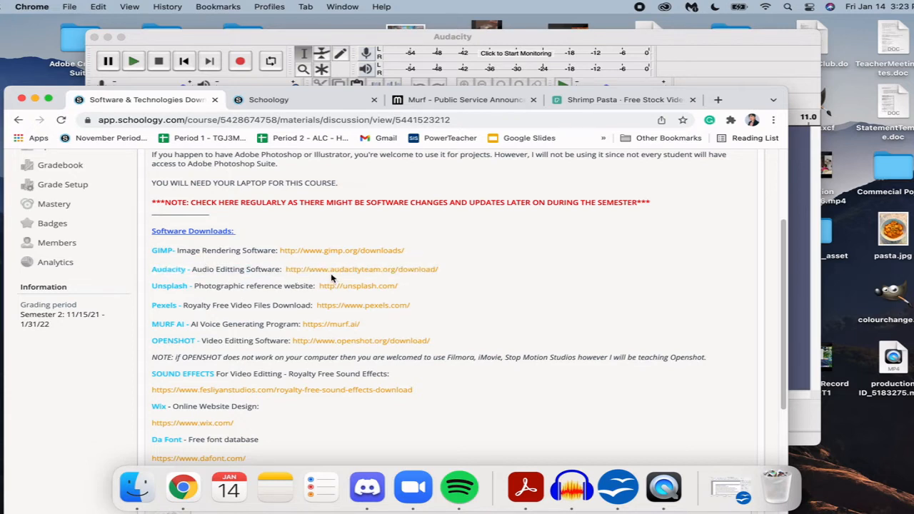
View the Audacity download page from the course's link, close it, and switch back to the Audacity window
click(331, 274)
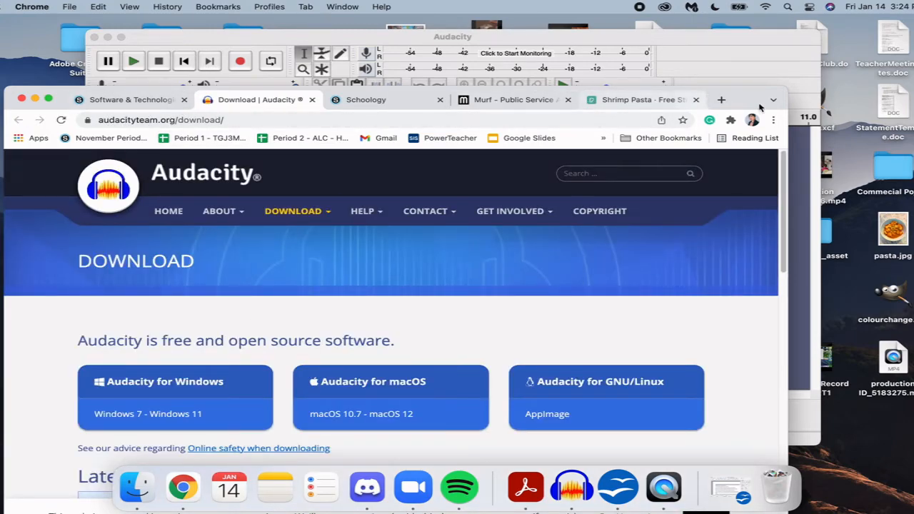
drag(749, 96, 770, 24)
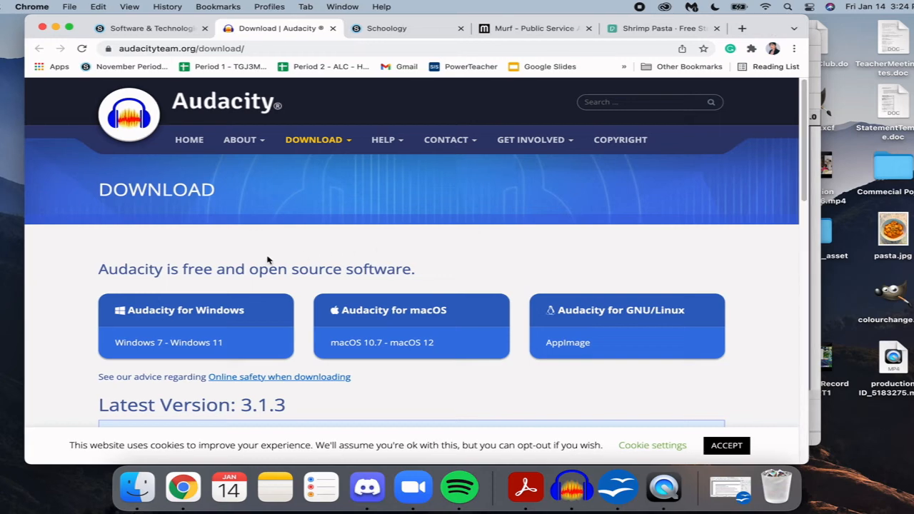
click(333, 28)
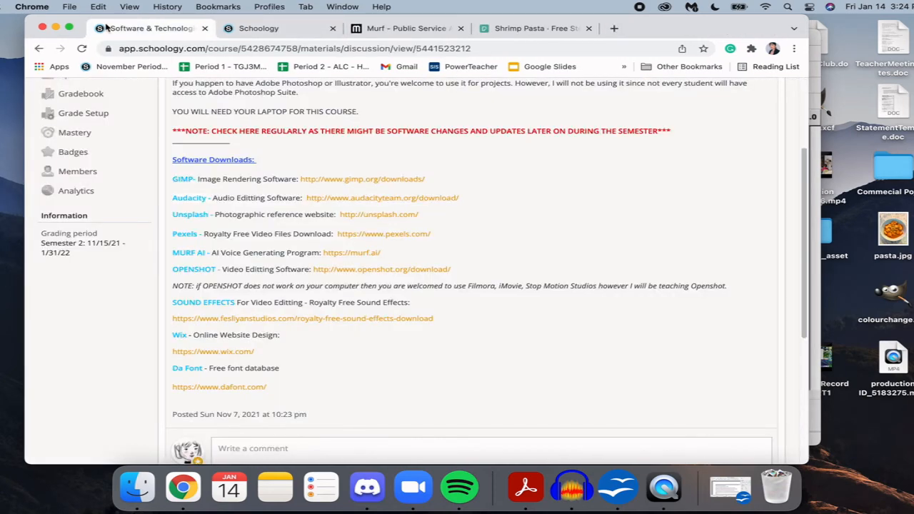
click(55, 26)
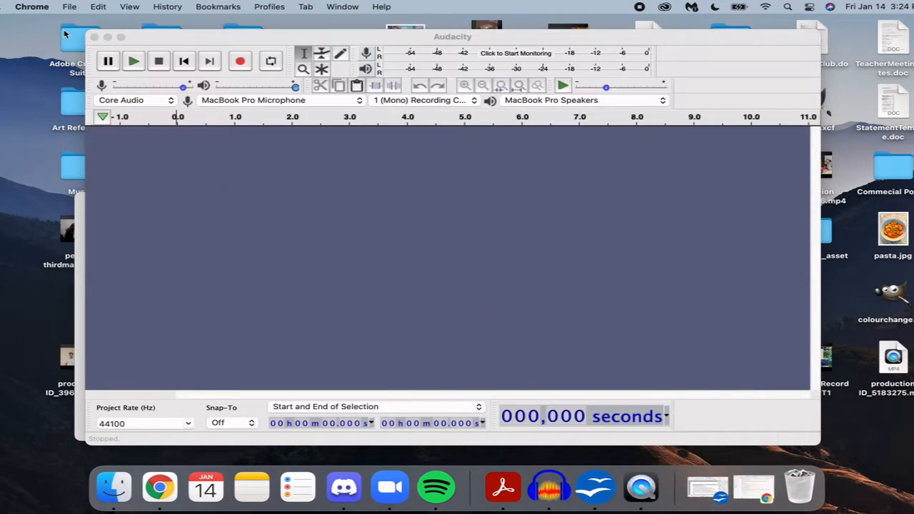
click(375, 44)
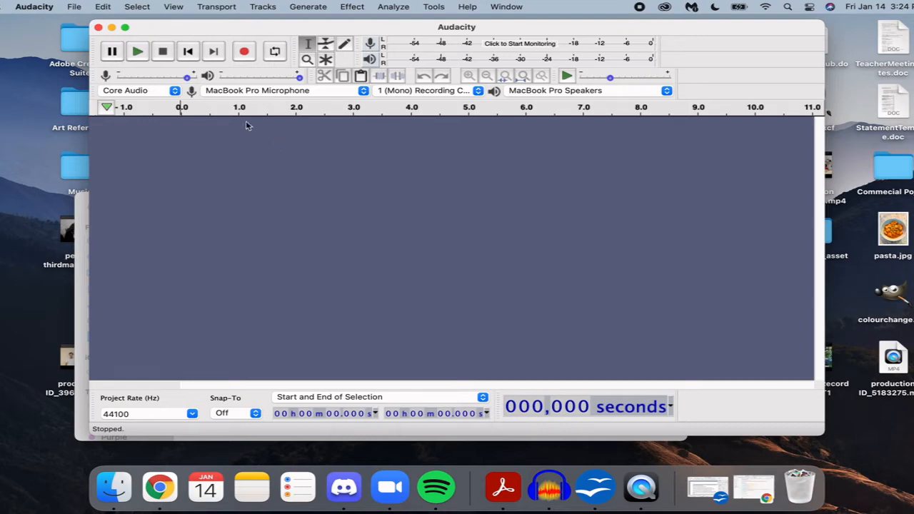
Switch to Chrome and bring up the Public Service Announcement project in Murf
click(746, 487)
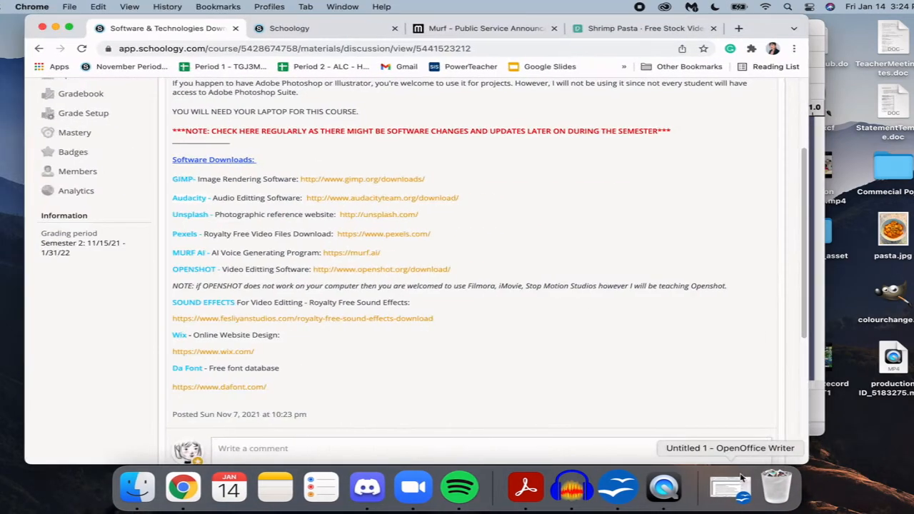
click(486, 29)
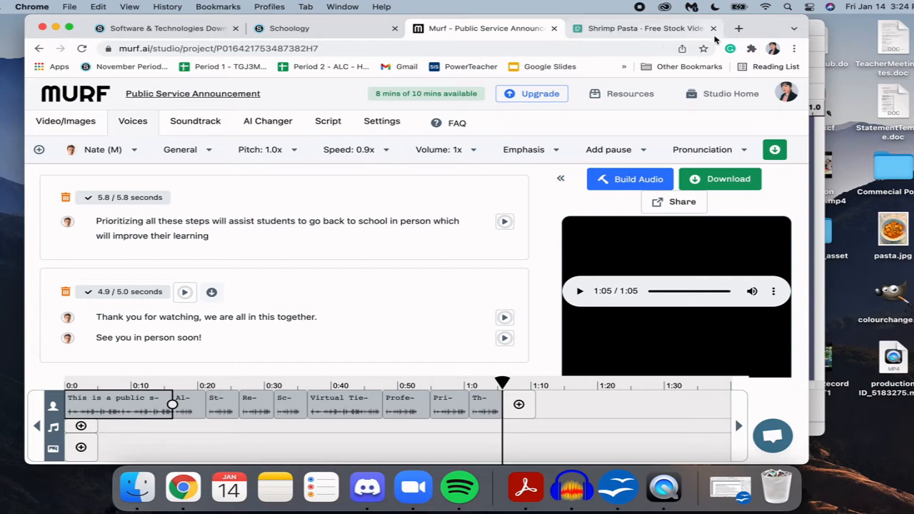
mouse_move(772, 33)
mouse_down()
mouse_move(728, 40)
mouse_move(723, 157)
mouse_move(734, 184)
mouse_move(741, 41)
mouse_move(782, 46)
mouse_move(797, 81)
mouse_move(789, 33)
mouse_up()
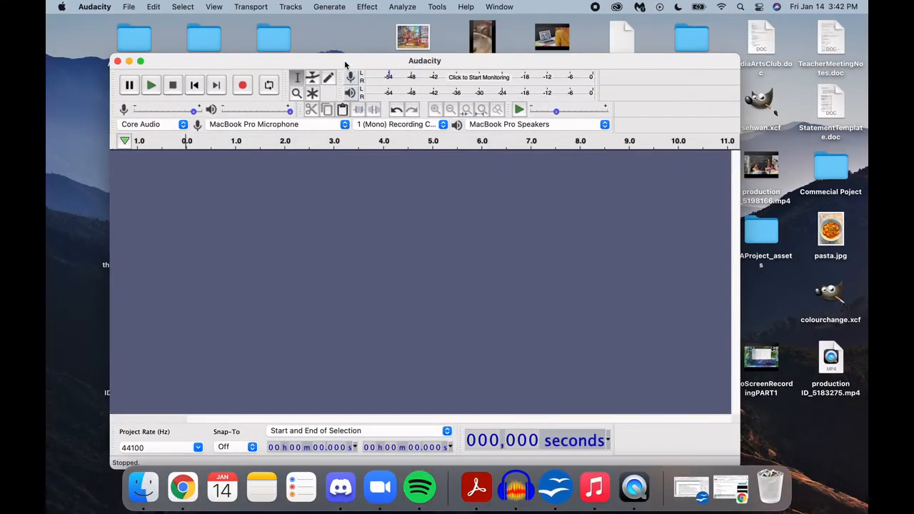
Set Audacity's recording device to Capture Inactive
drag(346, 63, 354, 39)
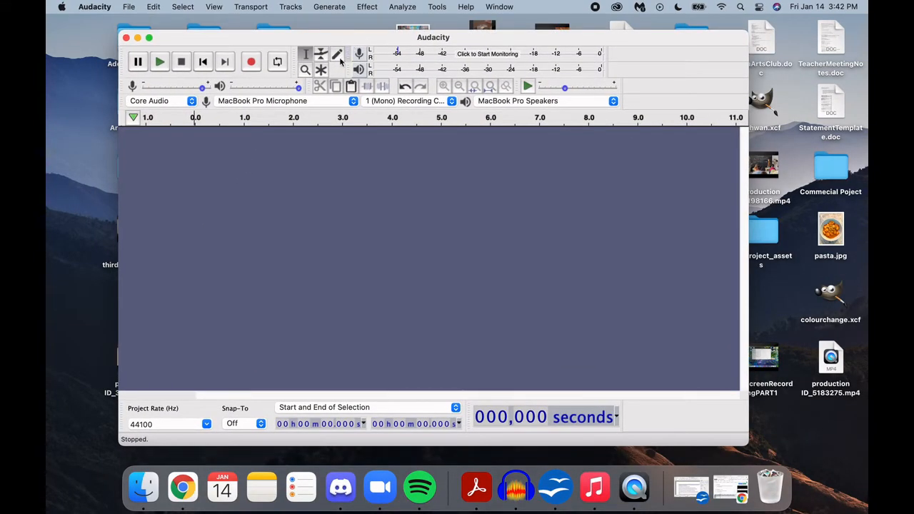
click(299, 103)
click(296, 88)
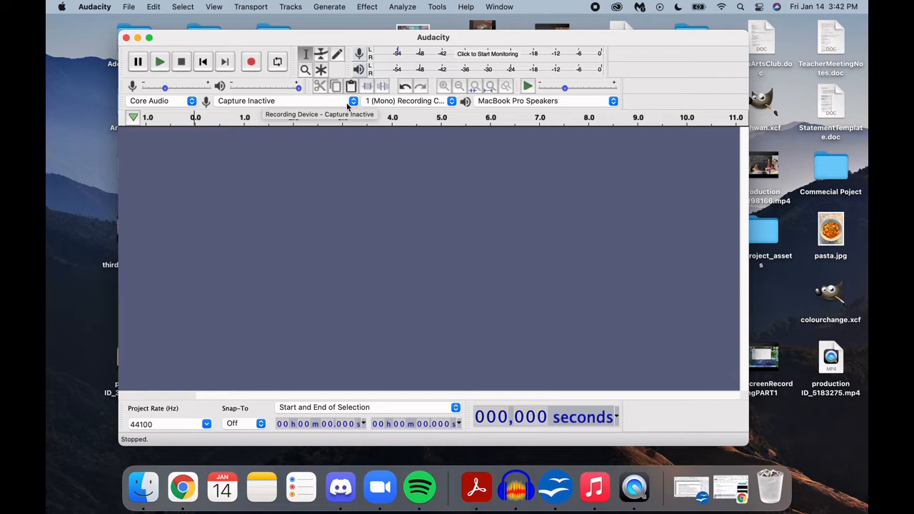
Set the recording device to MacBook Pro Microphone and check the other available recording device options
click(274, 104)
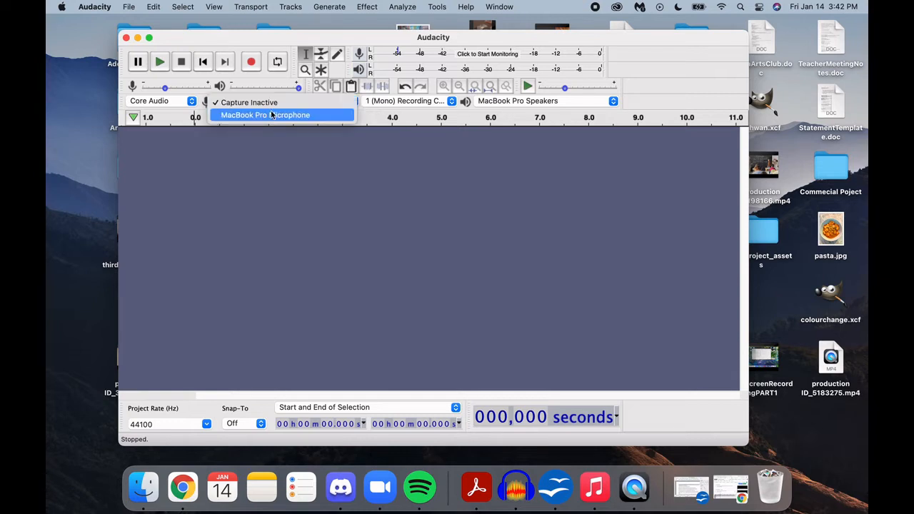
click(270, 115)
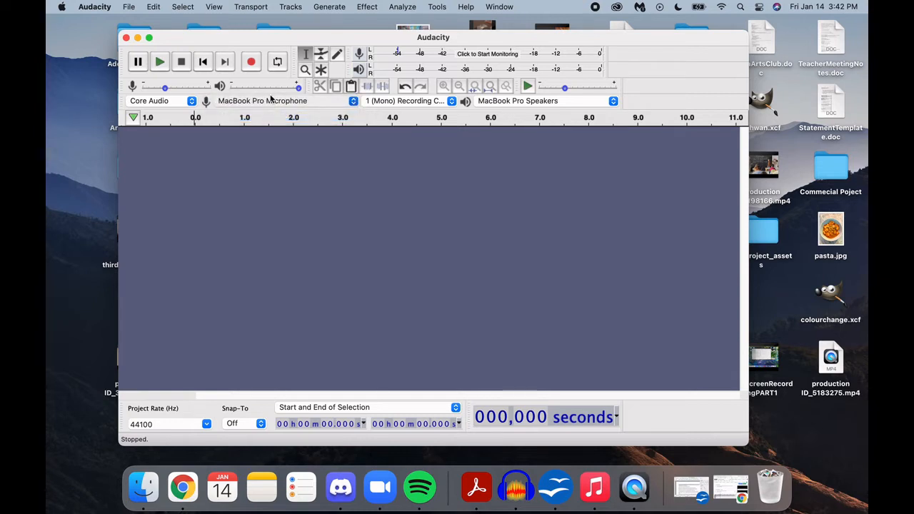
click(267, 102)
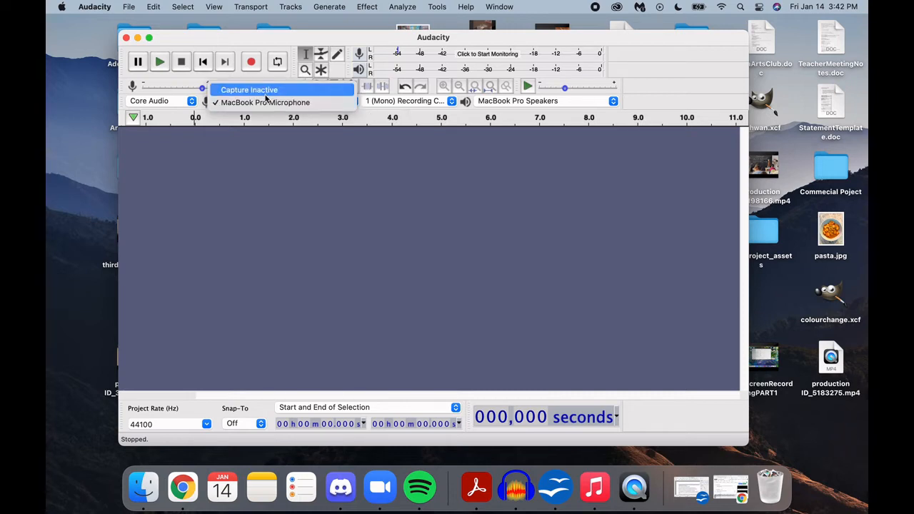
click(262, 191)
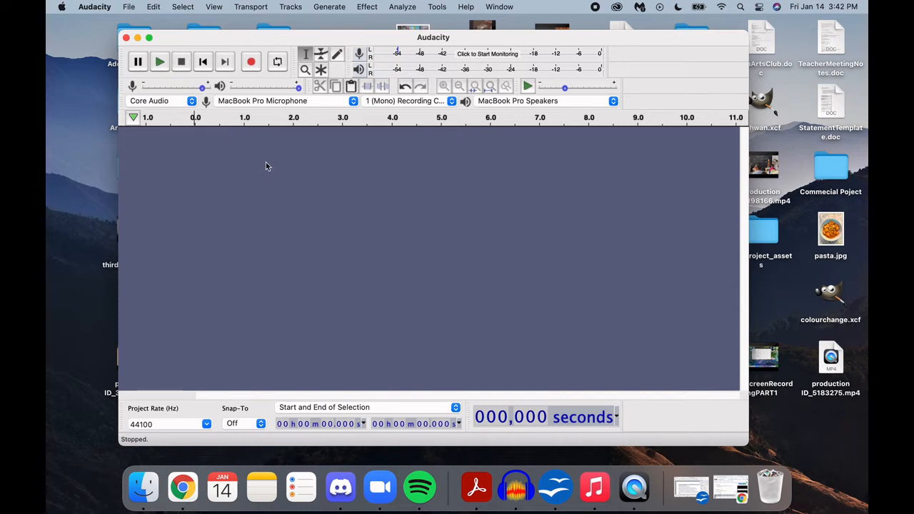
mouse_move(244, 87)
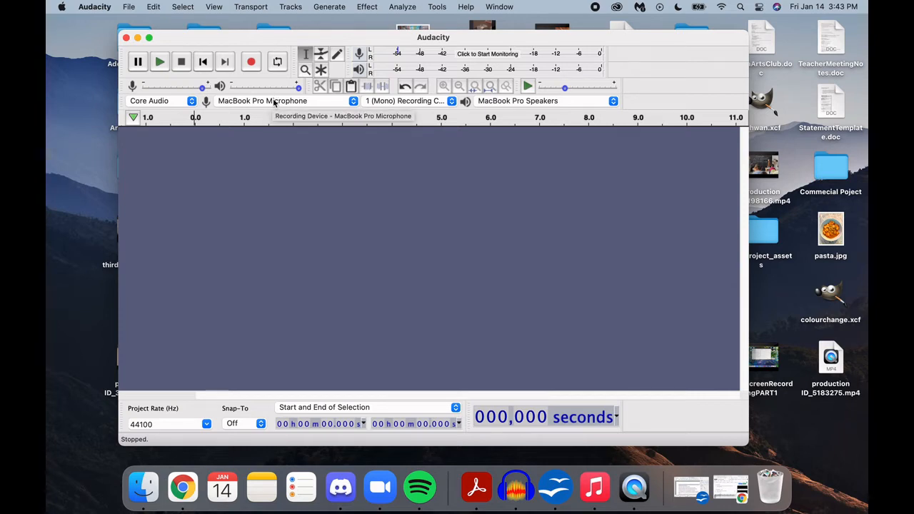
click(273, 102)
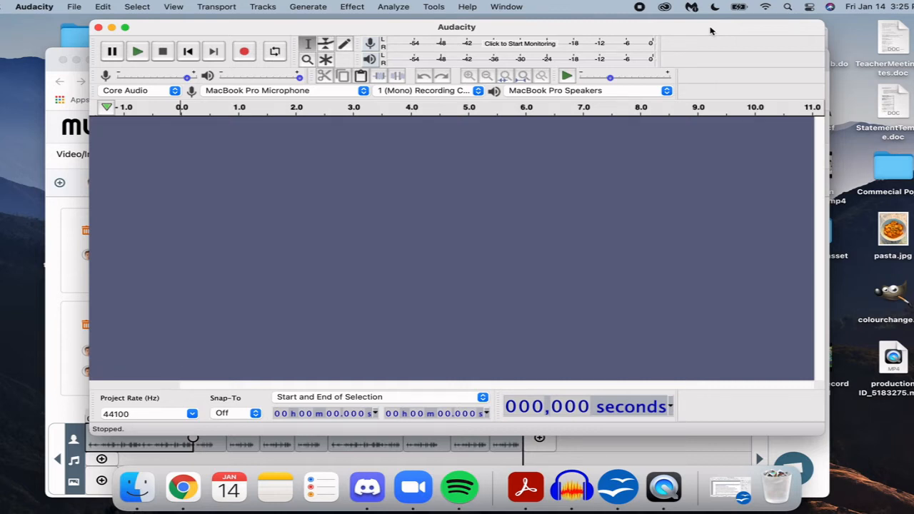
Record a new Audacity track through the microphone while the Public Service Announcement voice-over plays in Murf from start to finish
mouse_move(710, 30)
mouse_down()
mouse_move(713, 128)
mouse_move(676, 211)
mouse_move(712, 63)
mouse_move(669, 29)
mouse_move(745, 35)
mouse_move(713, 33)
mouse_move(710, 41)
mouse_up()
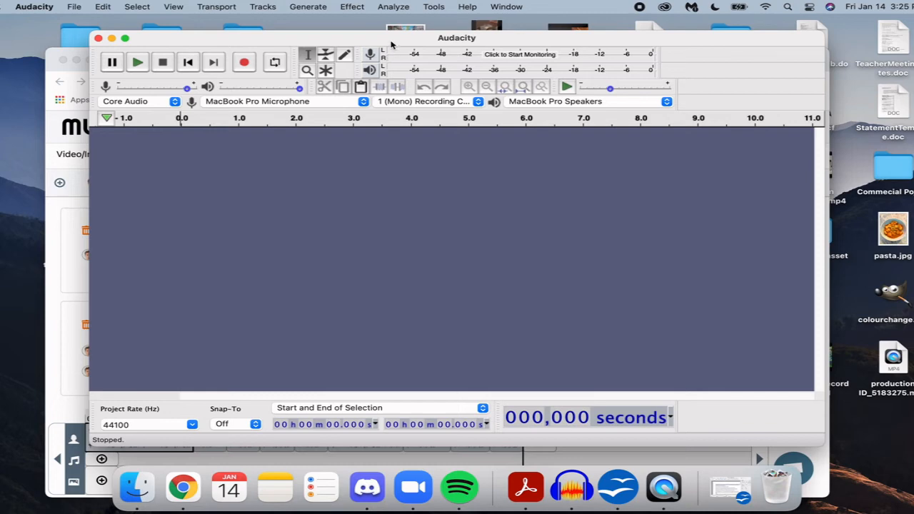
drag(393, 39, 364, 25)
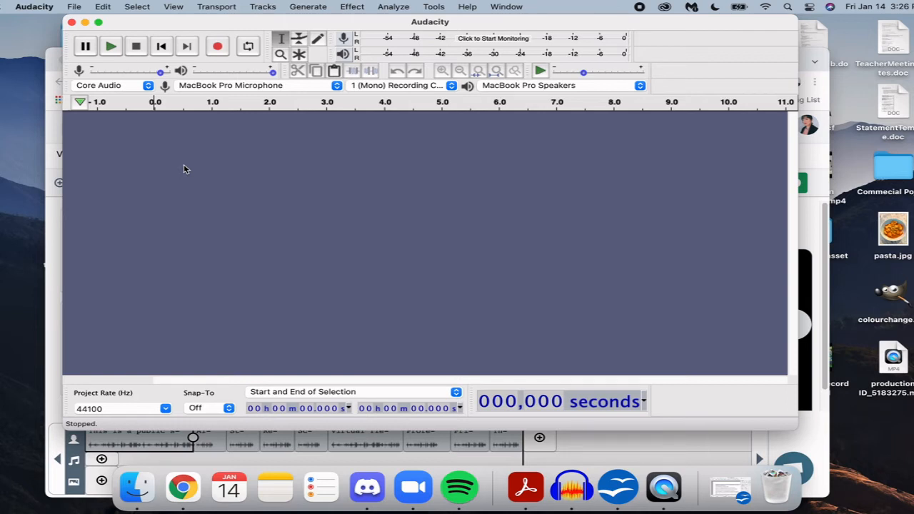
mouse_move(224, 26)
mouse_down()
mouse_move(219, 65)
mouse_move(220, 36)
mouse_up()
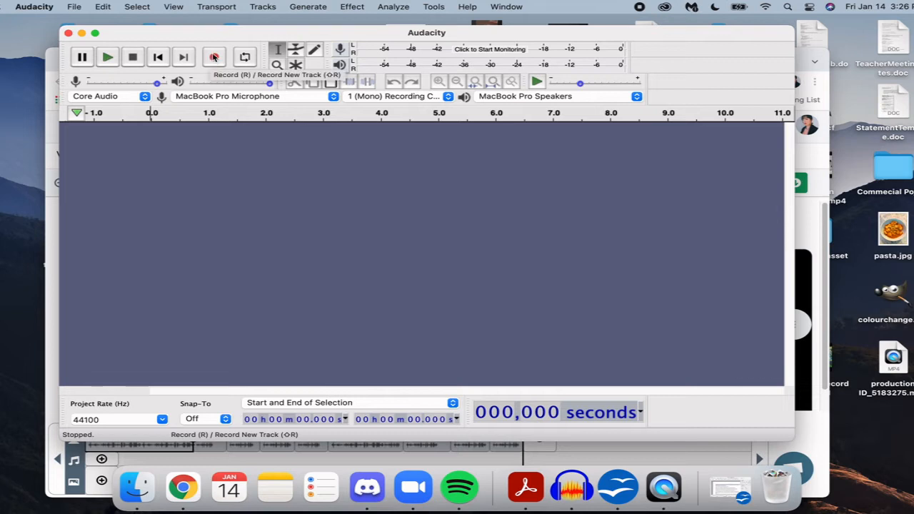
click(215, 60)
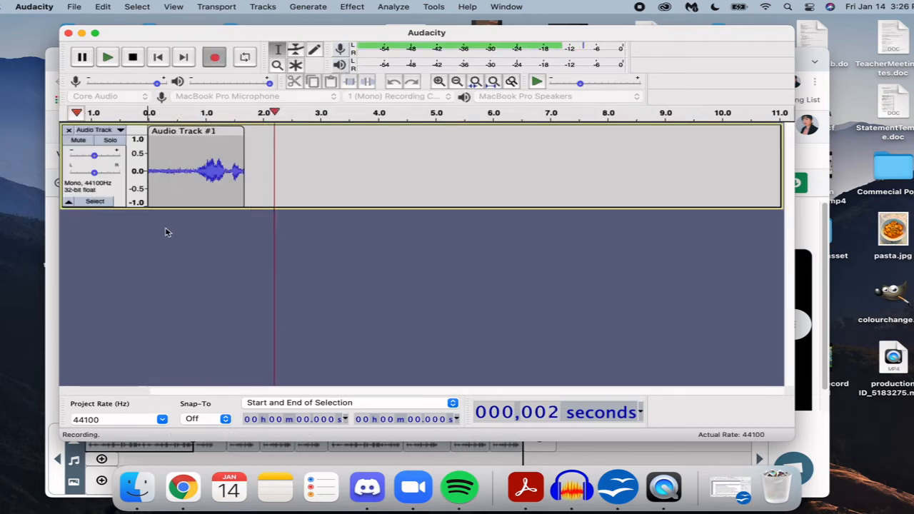
click(48, 323)
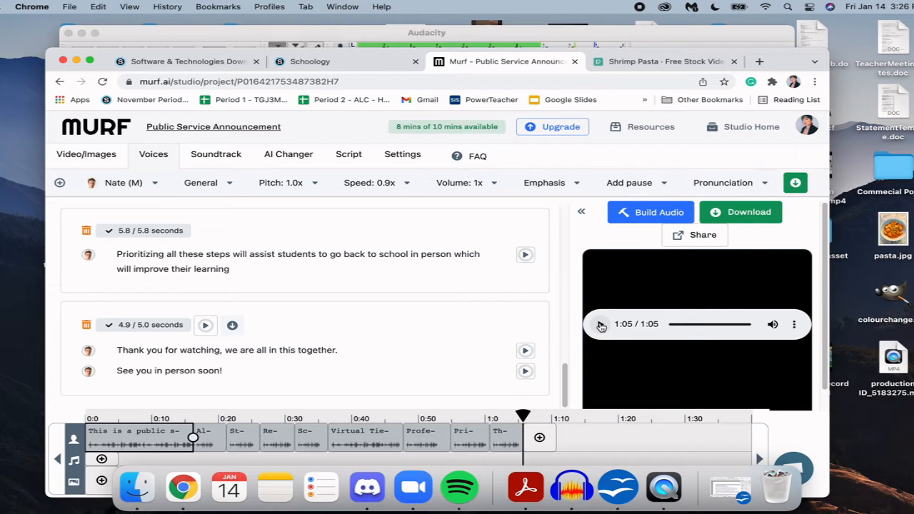
click(601, 325)
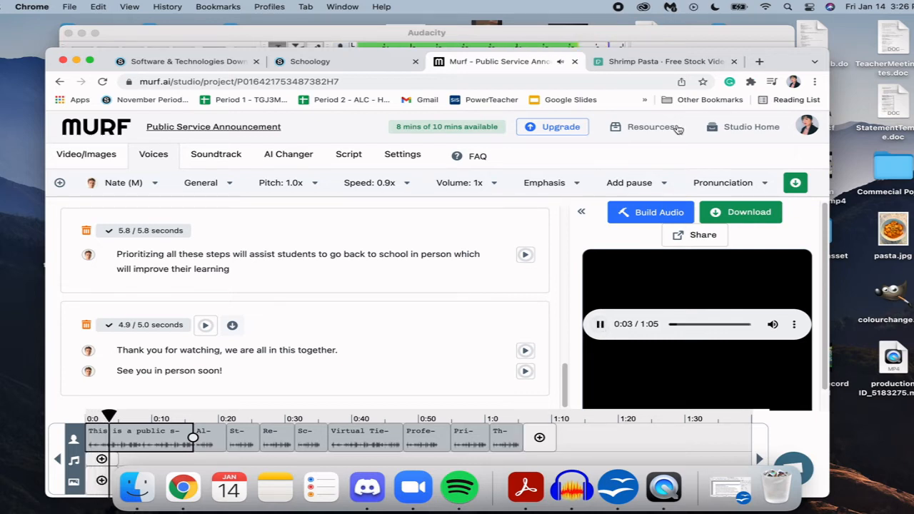
click(597, 32)
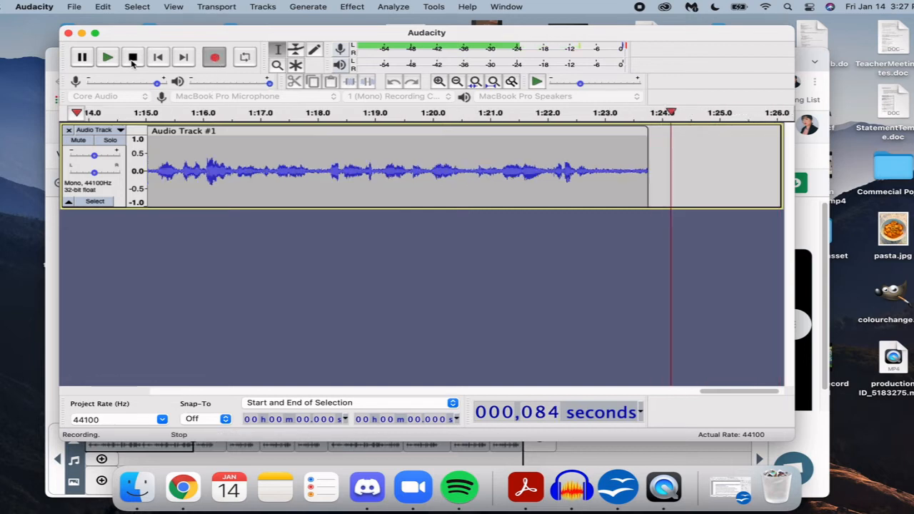
click(133, 57)
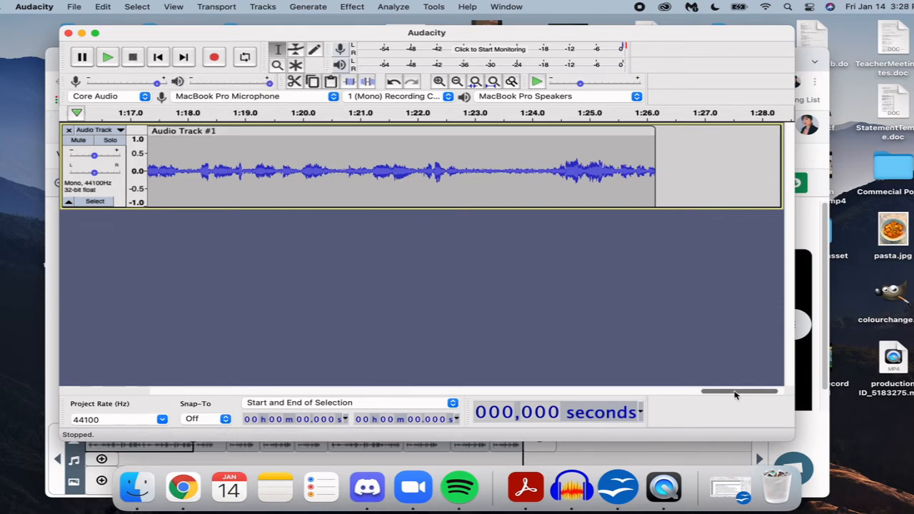
Play back the recorded track from its beginning and check the recording device options
drag(735, 395, 164, 397)
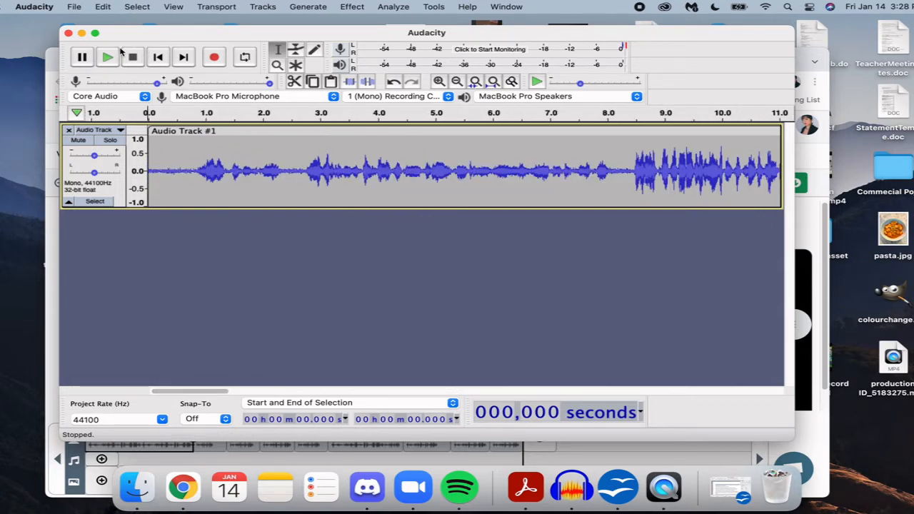
click(105, 57)
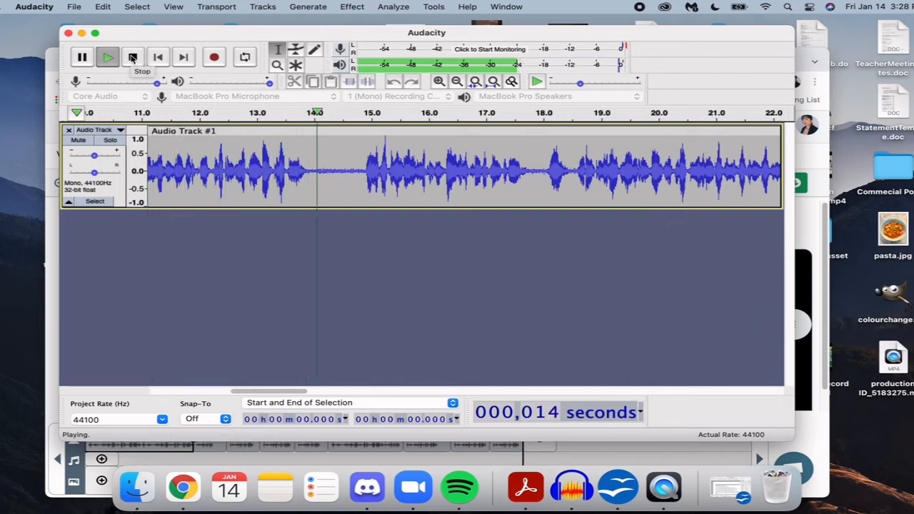
click(132, 57)
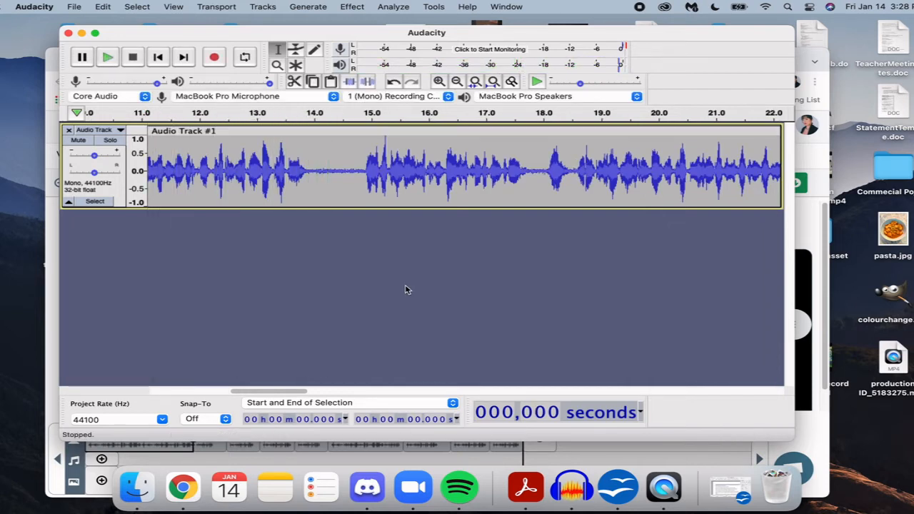
click(286, 97)
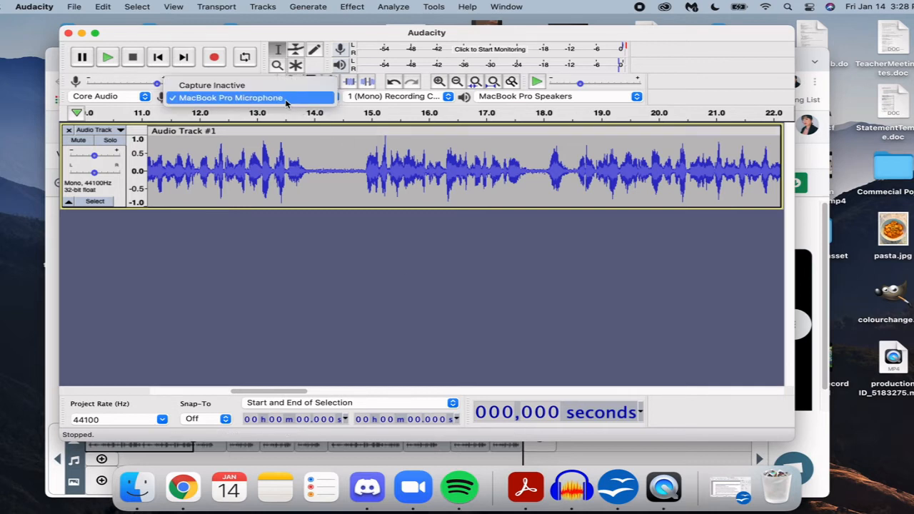
click(348, 224)
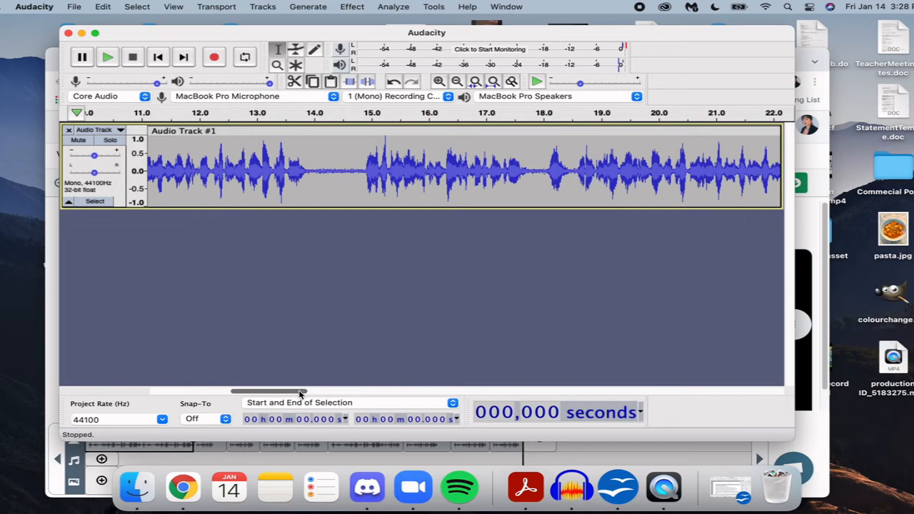
Select the opening section of the track, from 0 to about 8.43 seconds, and play it back
drag(300, 393, 215, 390)
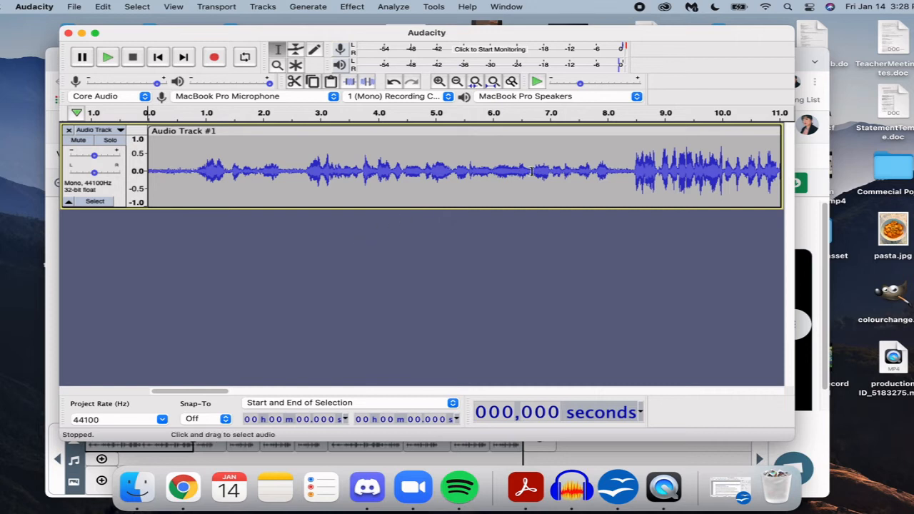
drag(631, 160, 107, 175)
click(402, 263)
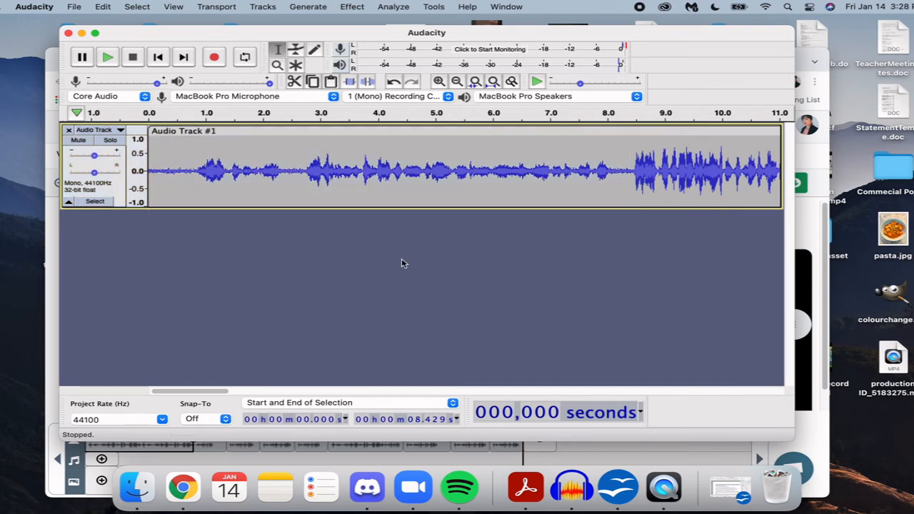
click(107, 59)
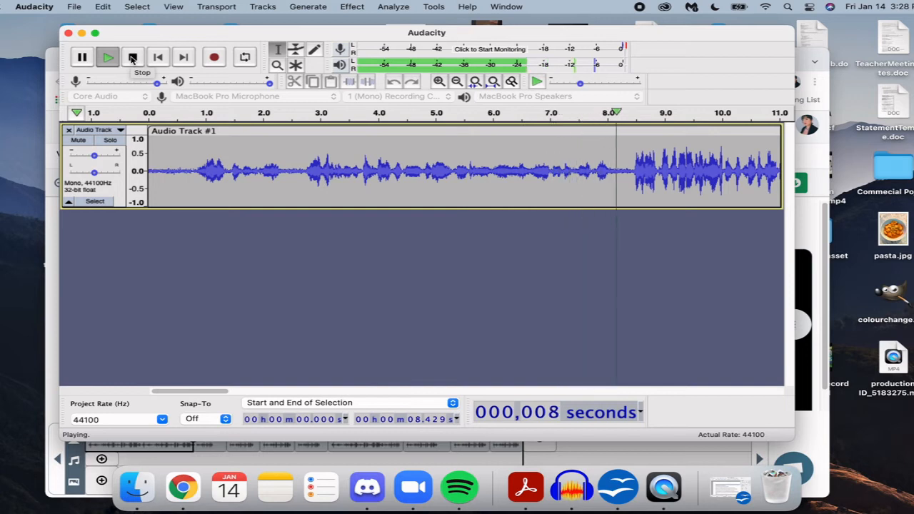
click(132, 58)
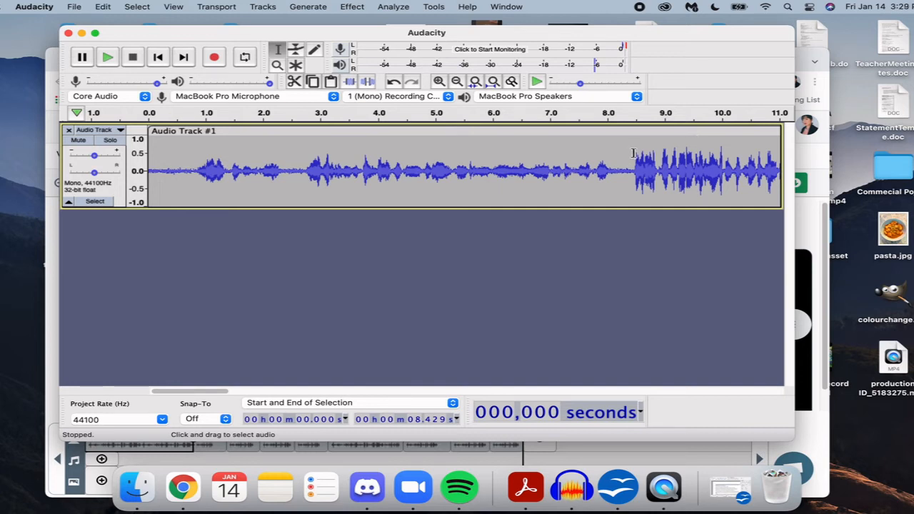
Delete the unwanted opening of the audio track, from 0 to about 8.44 seconds
click(632, 153)
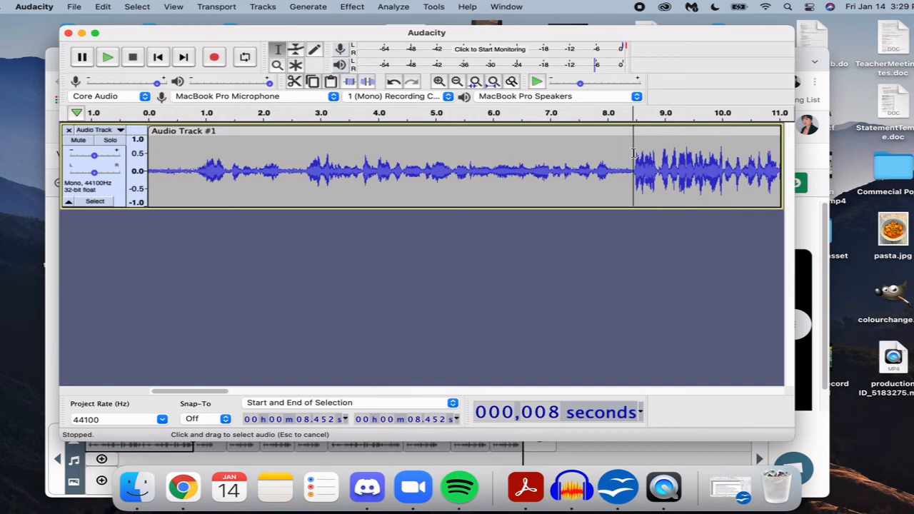
drag(632, 152, 555, 162)
click(563, 160)
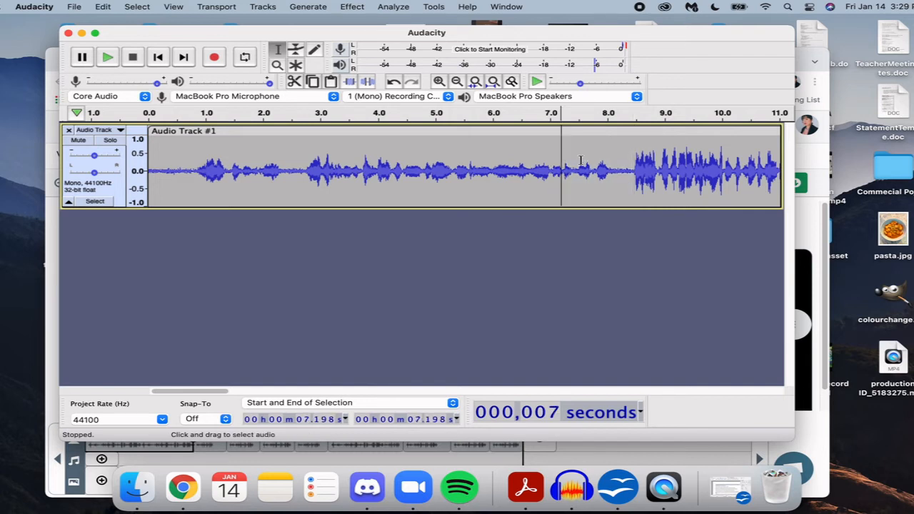
drag(631, 151, 143, 153)
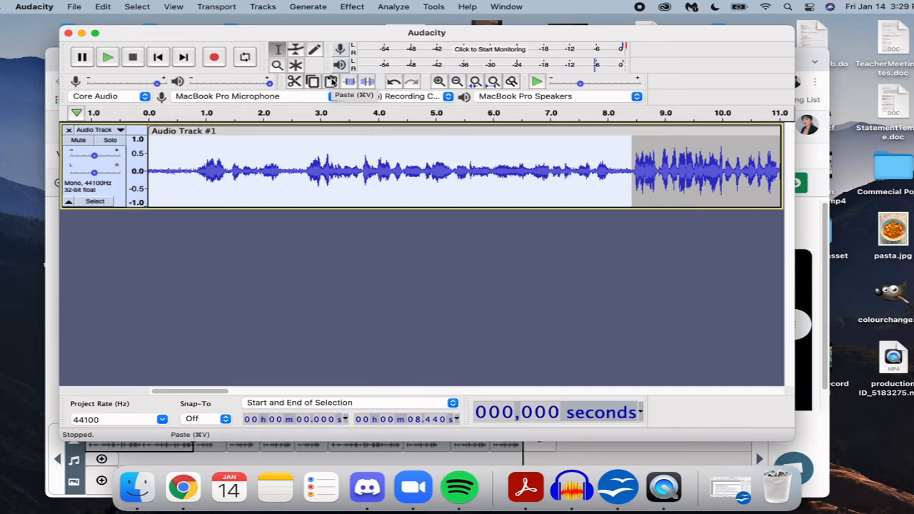
click(331, 83)
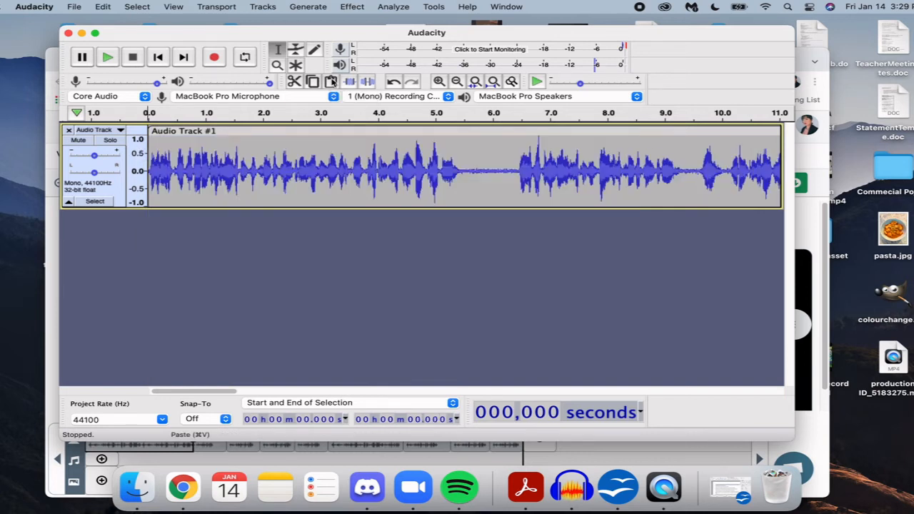
Play back the trimmed beginning of the track and examine the waveform where the voice-over ends
click(107, 59)
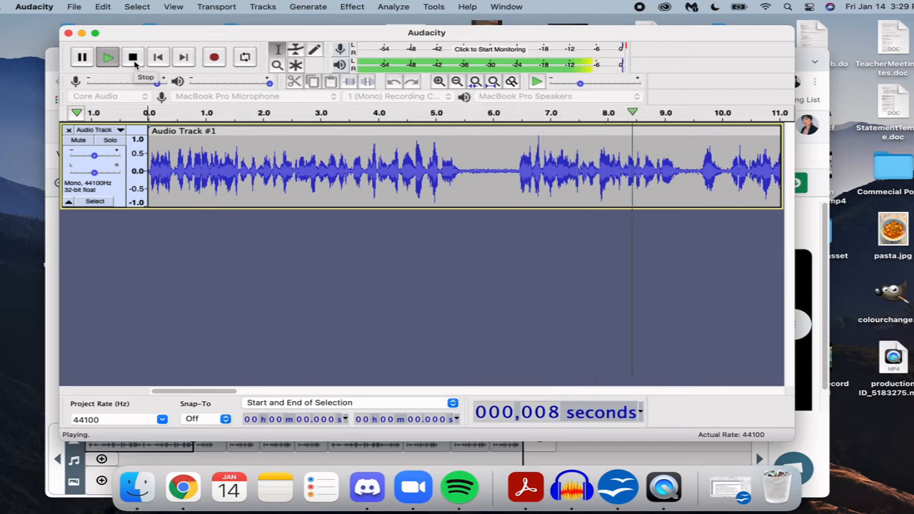
click(133, 57)
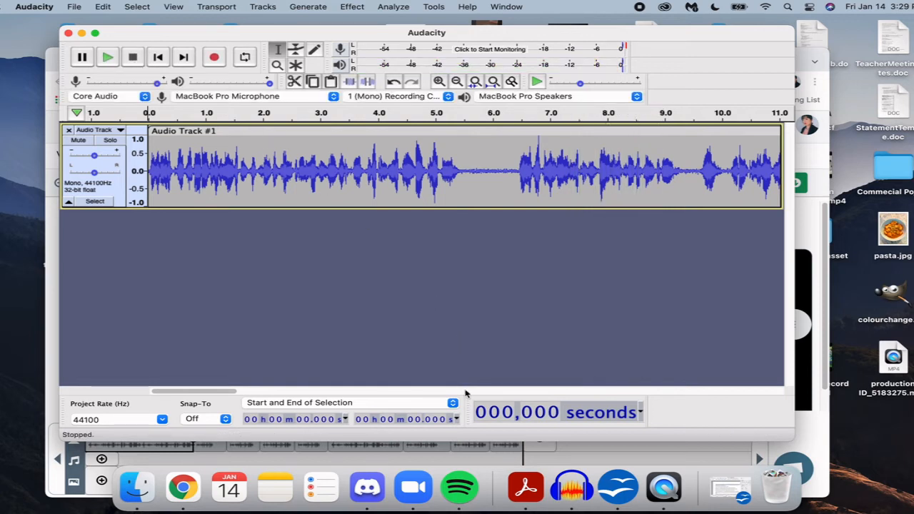
drag(211, 392, 666, 397)
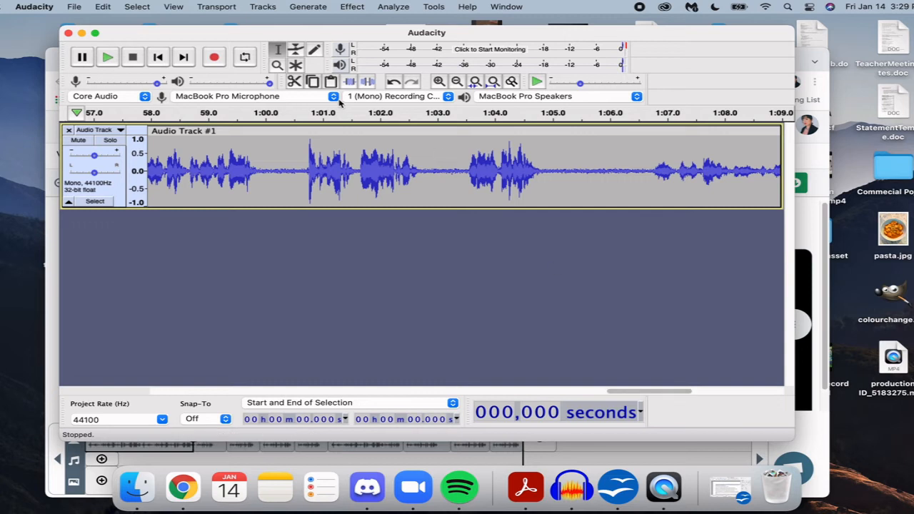
Play back the track from about 59.36 seconds to hear where the voice-over ends
click(229, 175)
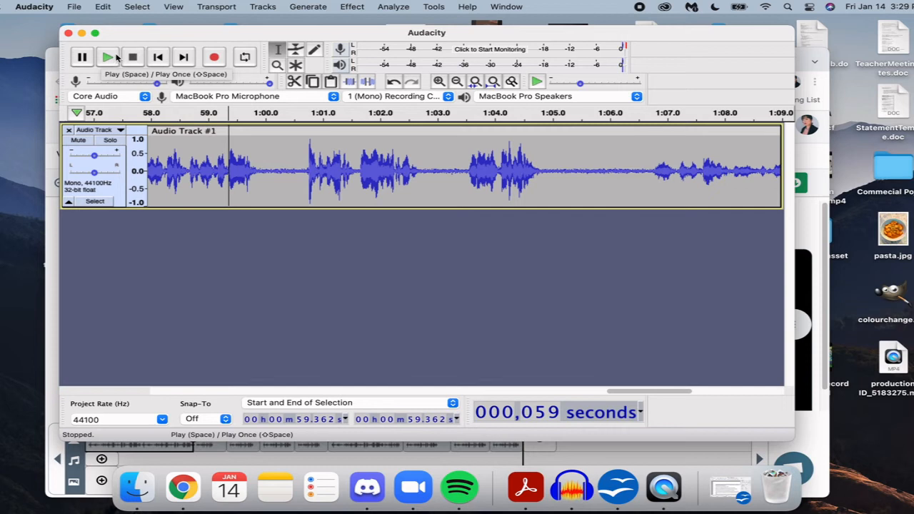
click(112, 60)
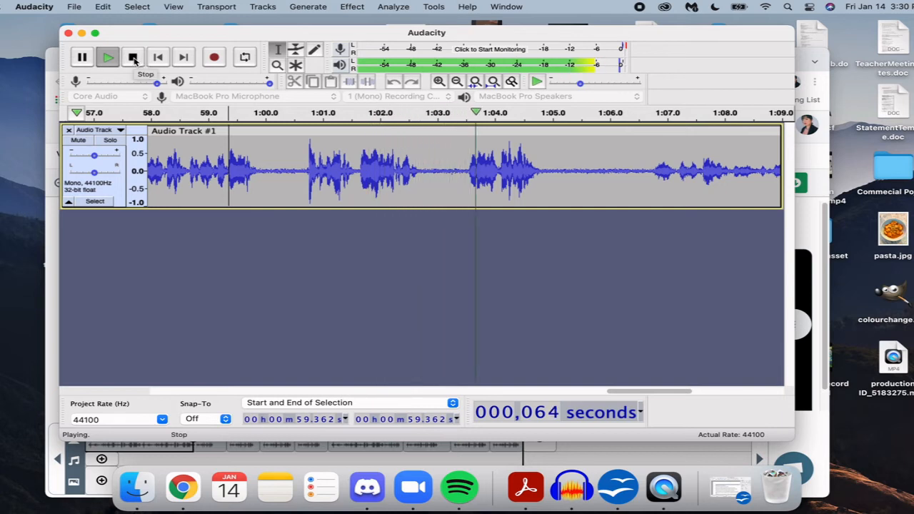
click(134, 59)
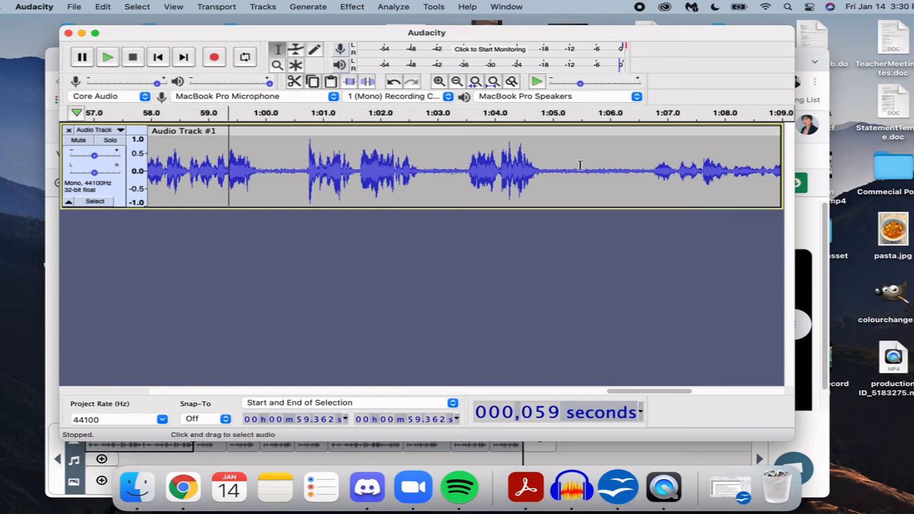
Select the audio from about 1:05.17 to the track's end, then play back the track from about 1:06.29
drag(564, 165, 624, 171)
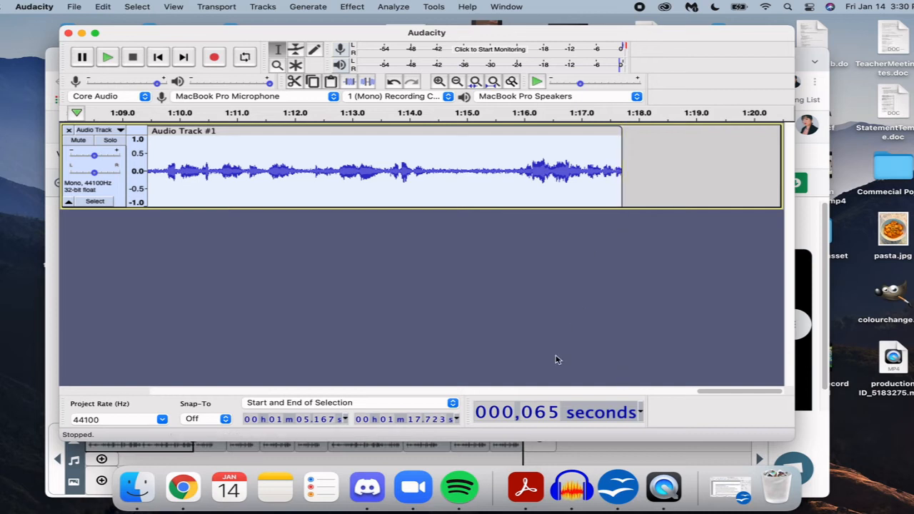
drag(702, 391, 617, 392)
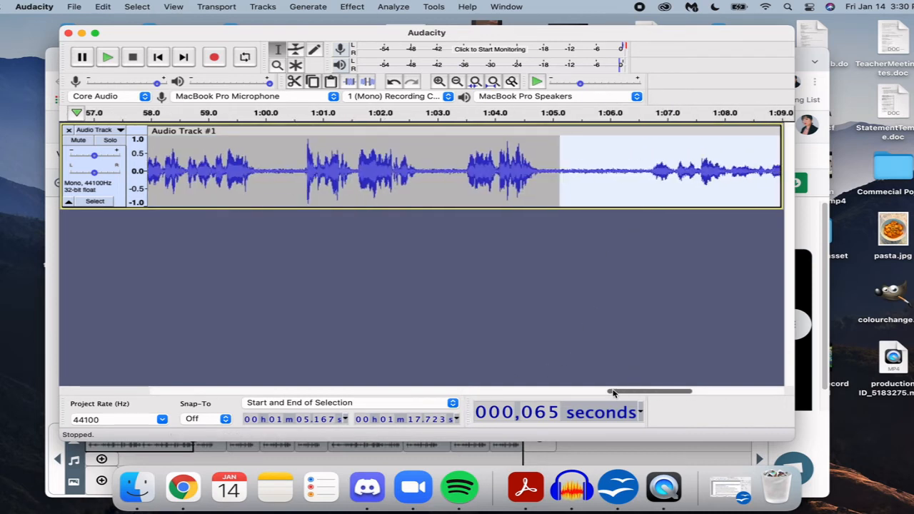
click(566, 150)
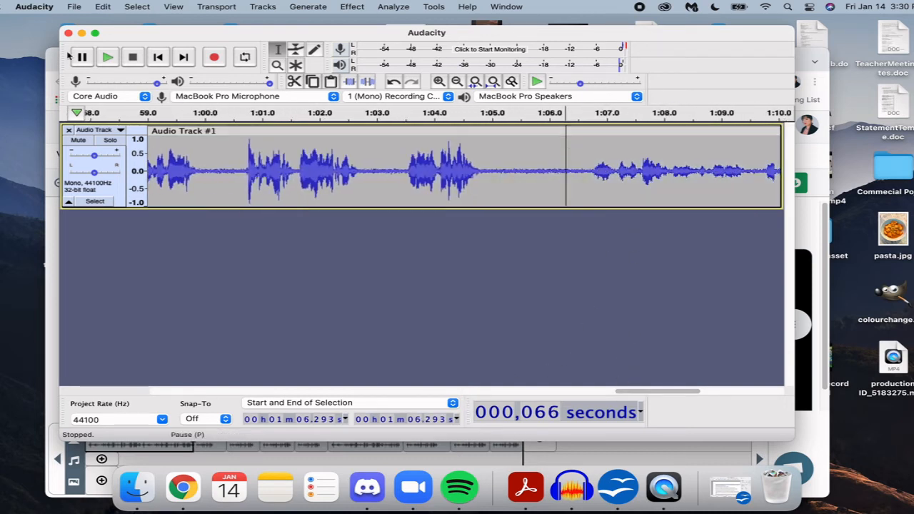
click(110, 57)
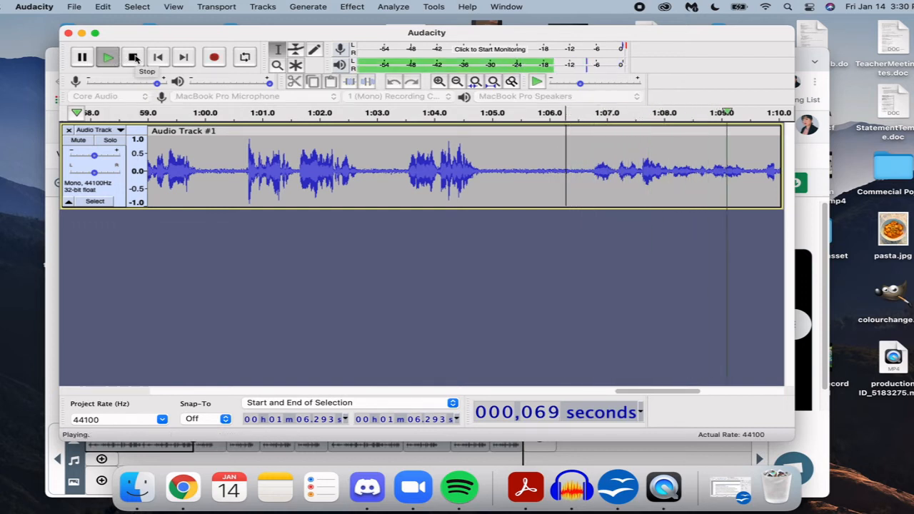
click(134, 57)
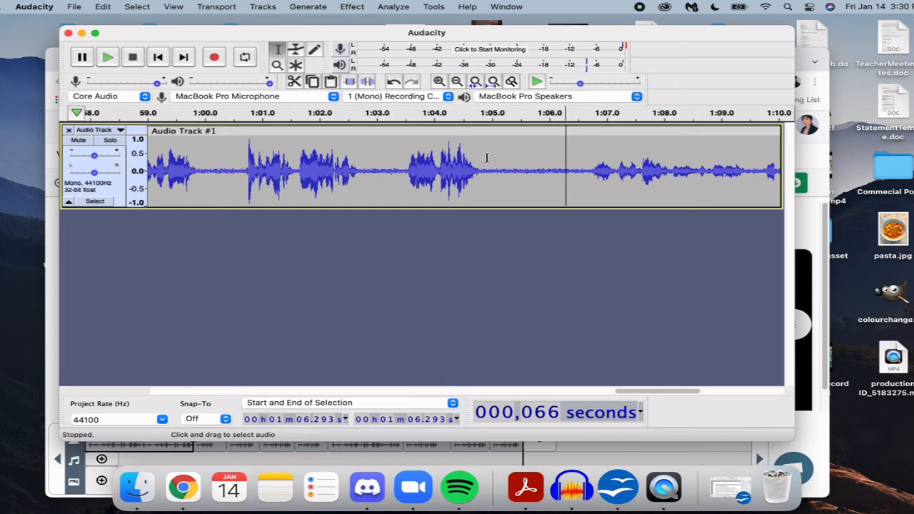
Delete the unwanted ending of the audio track, from about 1:04.92 onward
drag(486, 158, 874, 168)
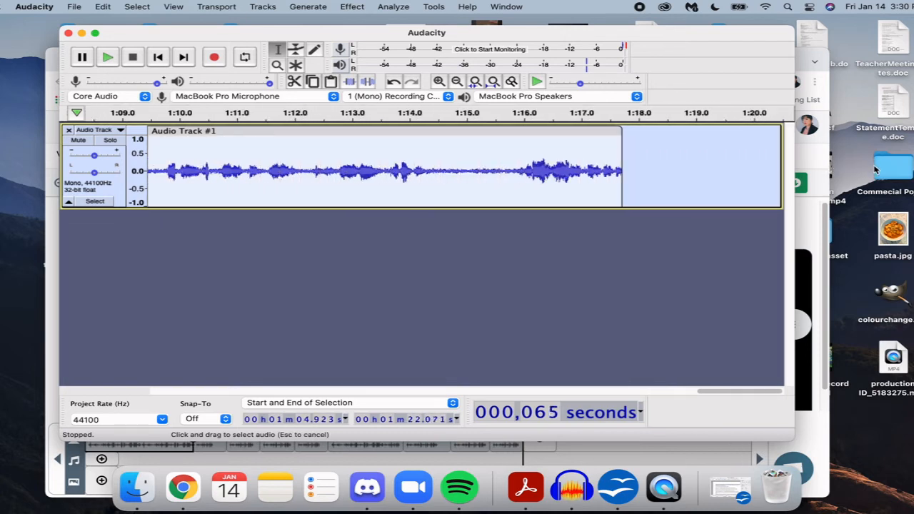
drag(754, 184, 755, 169)
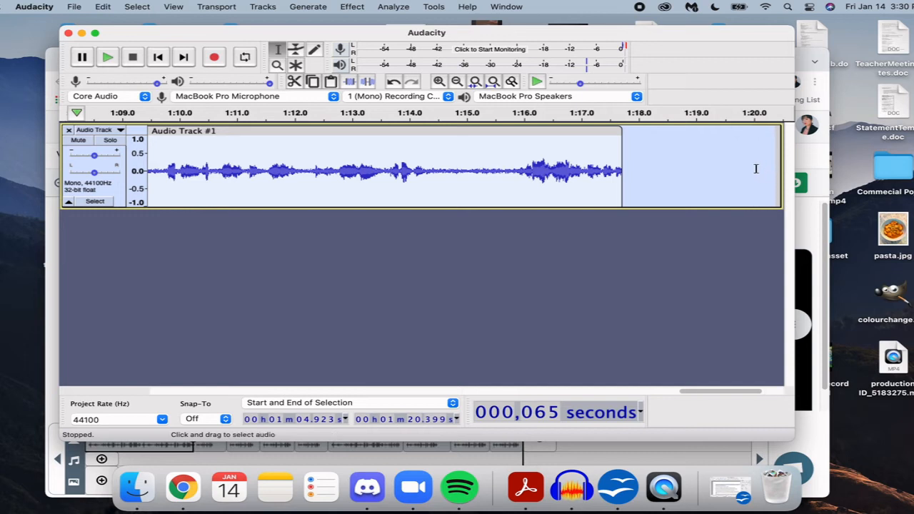
key(Delete)
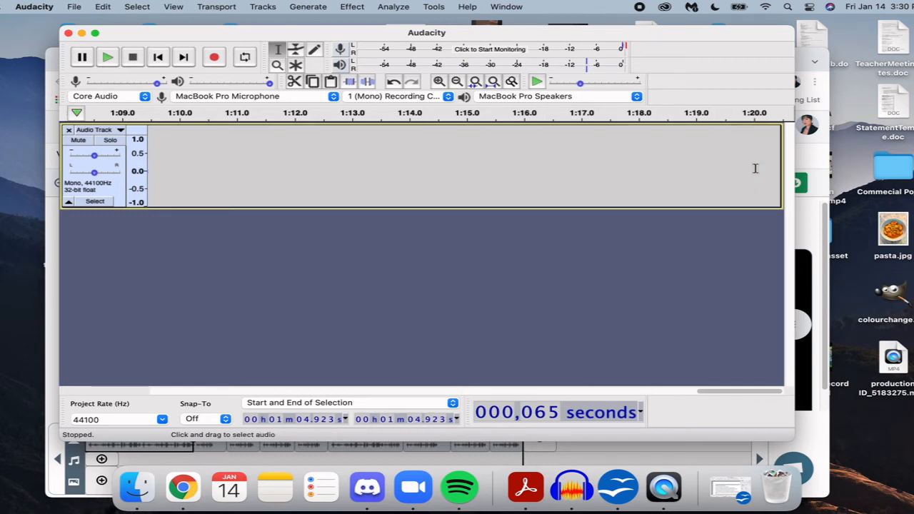
Return to the beginning of the trimmed track and try to play it back
drag(743, 392, 100, 349)
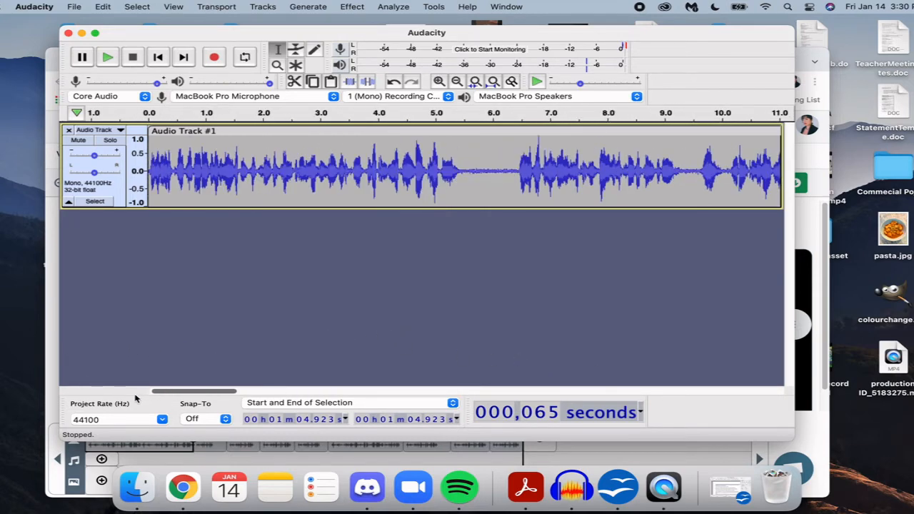
drag(112, 392, 115, 392)
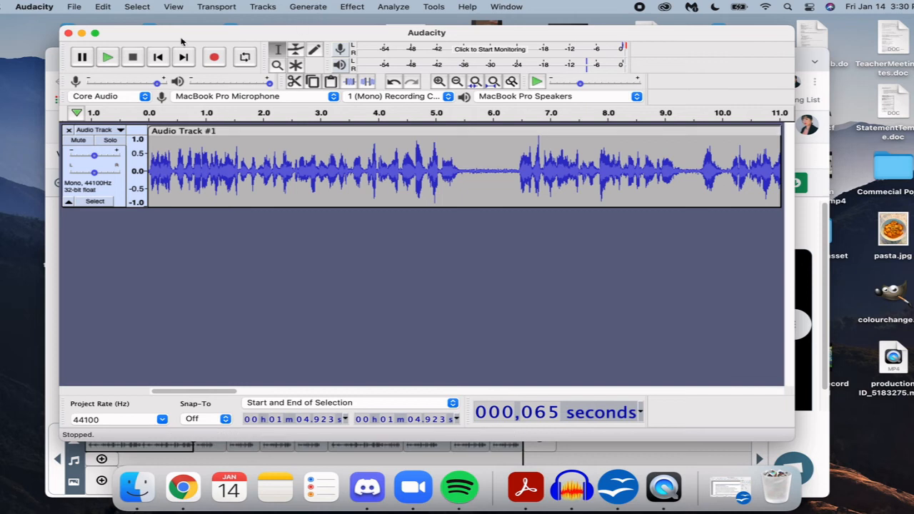
click(108, 58)
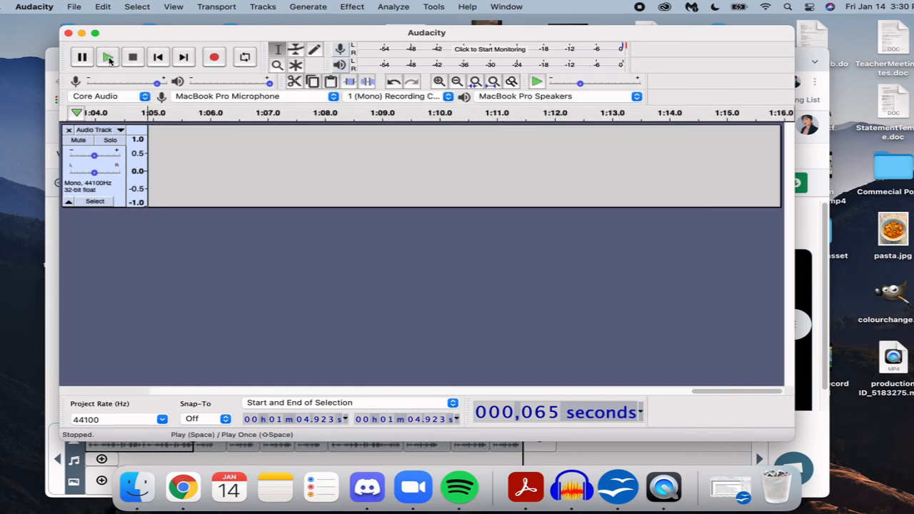
click(108, 59)
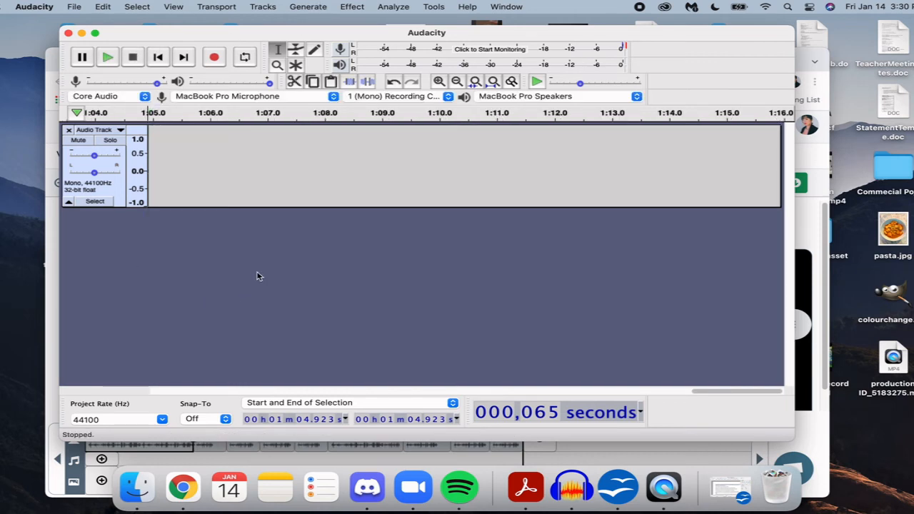
Undo the deletion of the track's ending and play back that section from about 1:04.92
key(super+z)
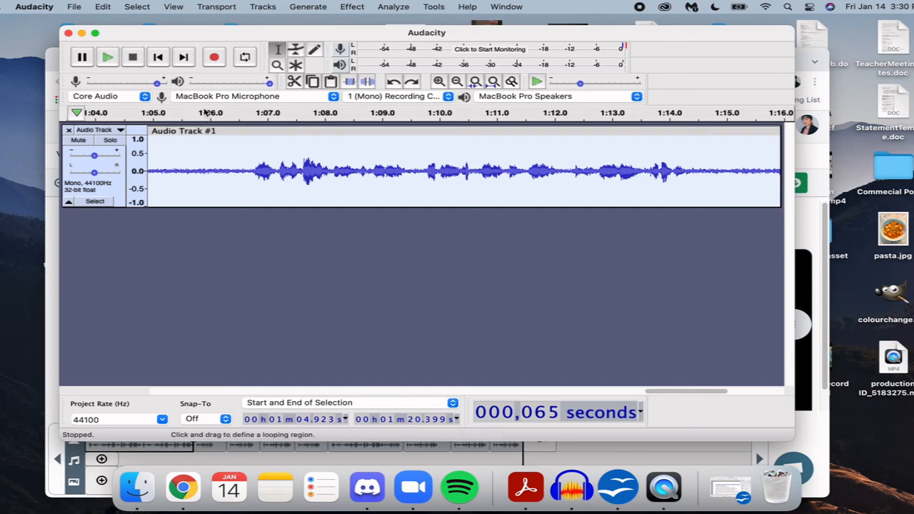
click(206, 248)
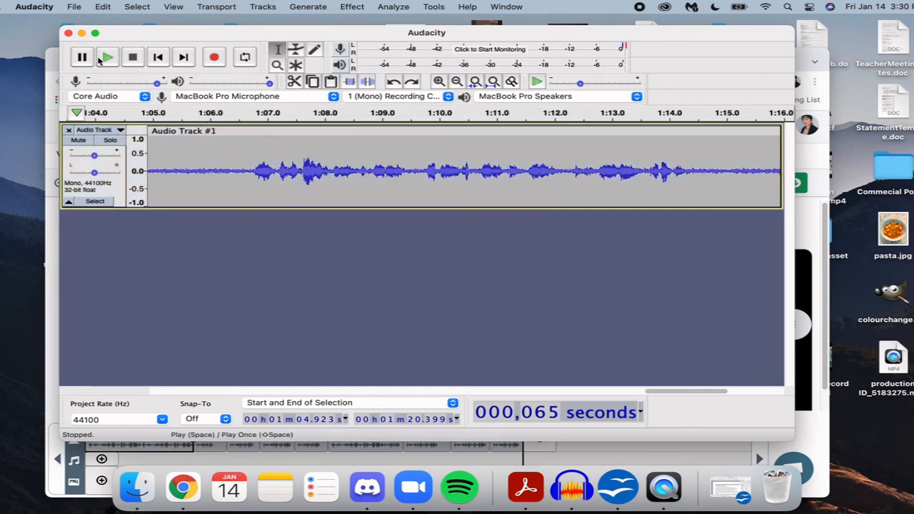
click(101, 60)
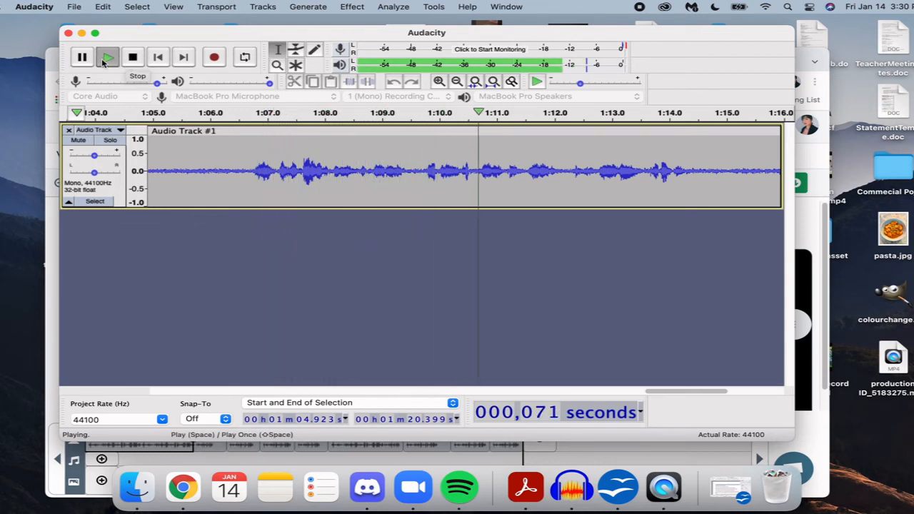
click(102, 63)
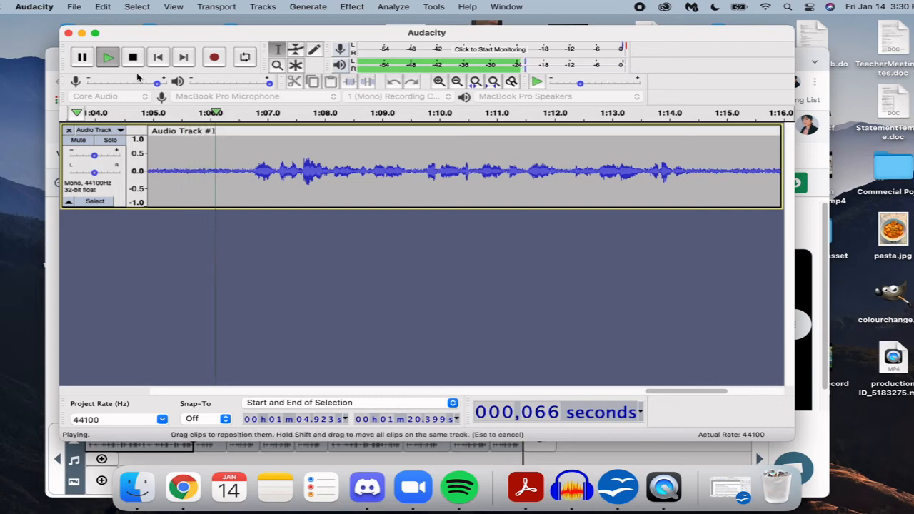
Undo the deletion of the opening section, from 0 to about 8.44 seconds, and examine the waveform from start to end
key(p)
key(space)
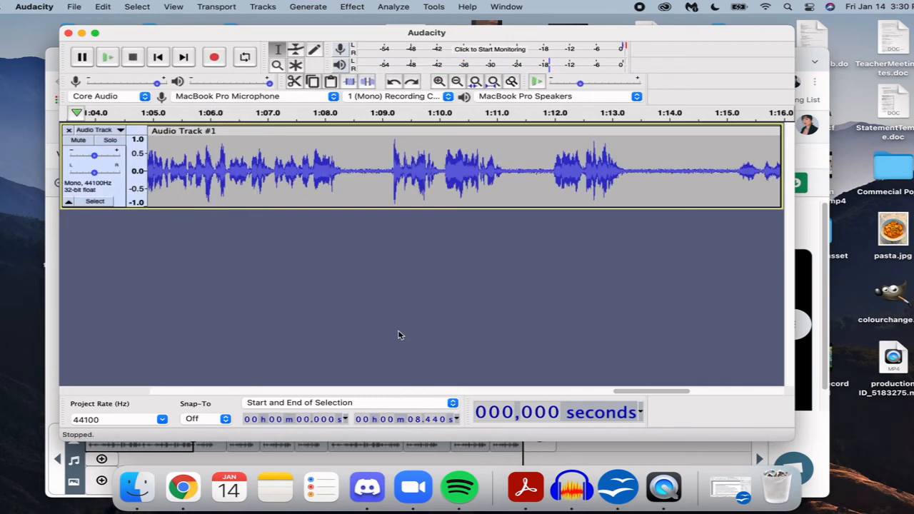
drag(620, 394, 124, 404)
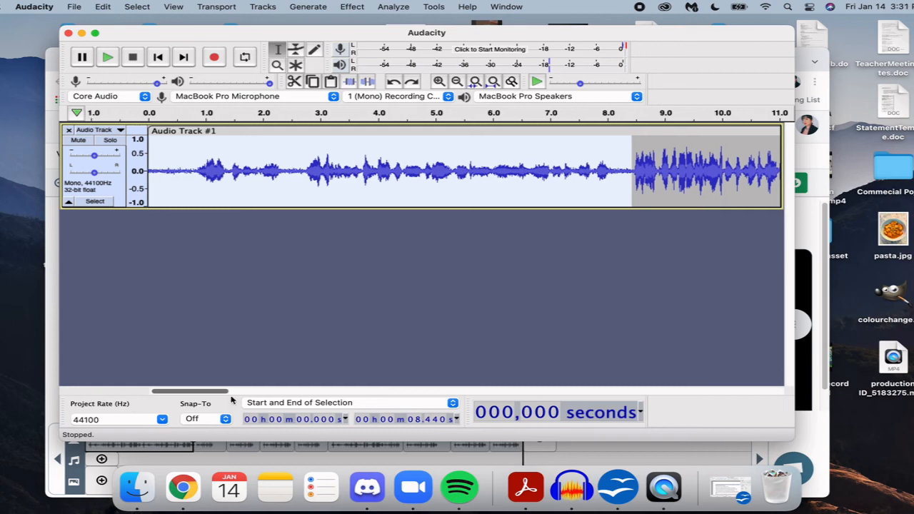
drag(230, 399, 801, 406)
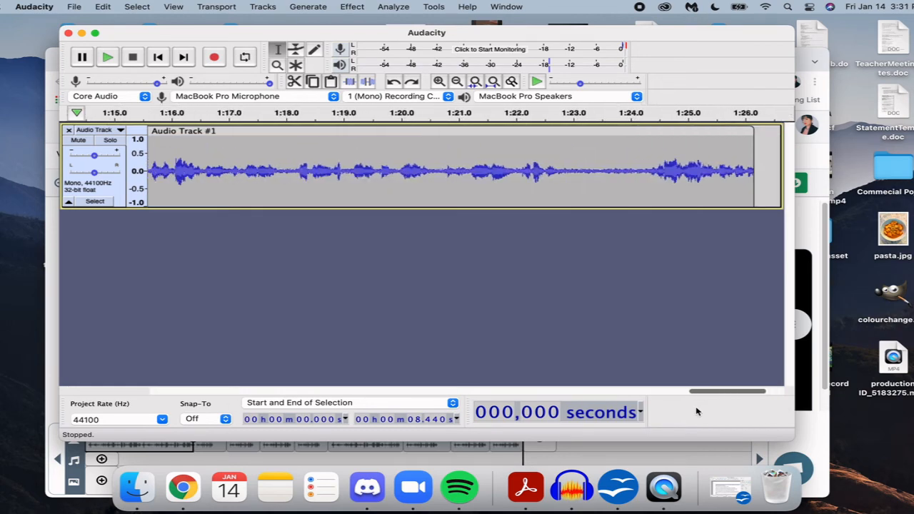
Play back the closing part of the track from about 1:21.56
click(491, 200)
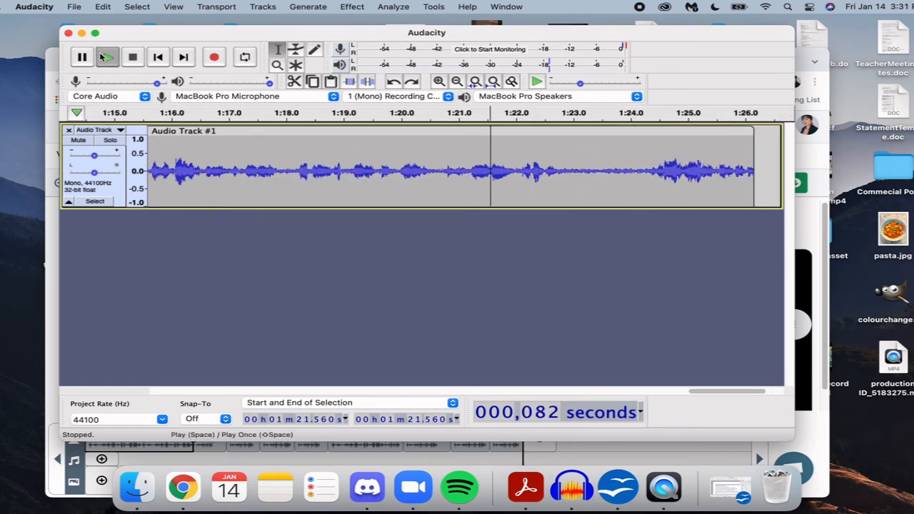
click(107, 57)
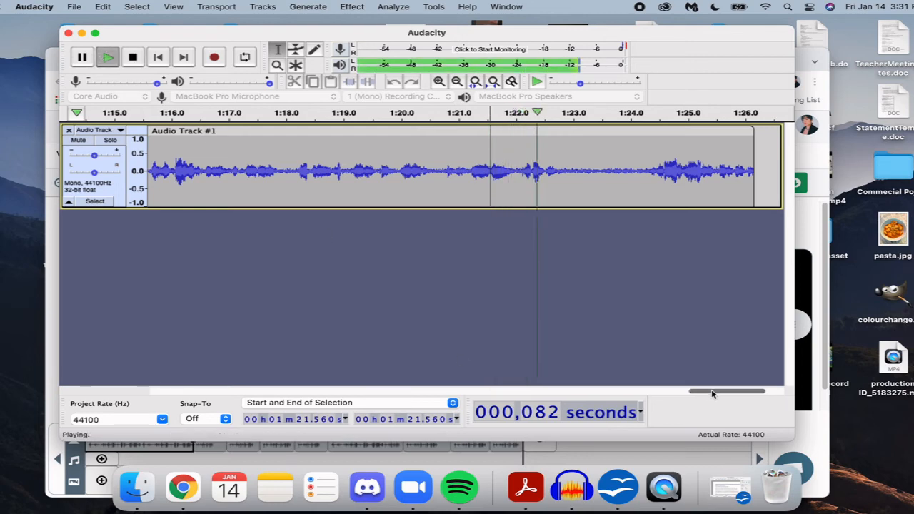
click(575, 392)
drag(575, 392, 171, 394)
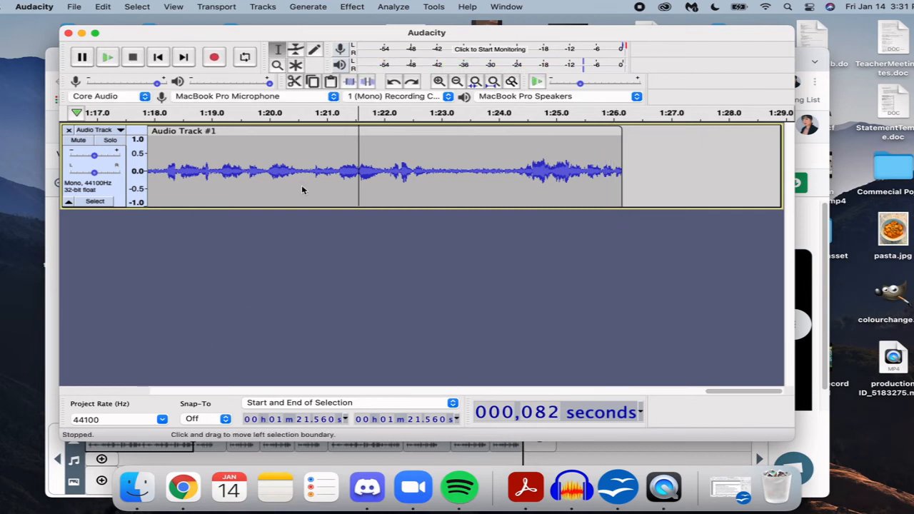
Undo the whole recording, then restore the audio track by redoing the recording
key(super+z)
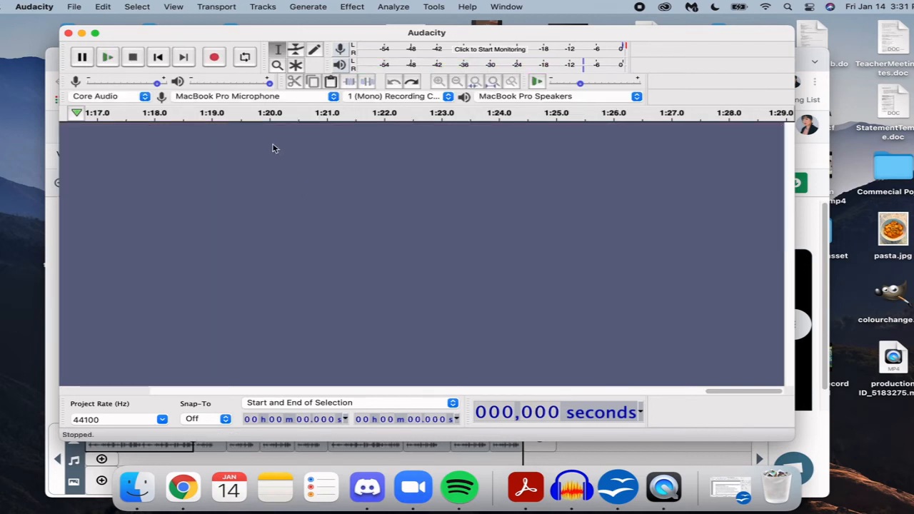
click(103, 9)
mouse_move(84, 12)
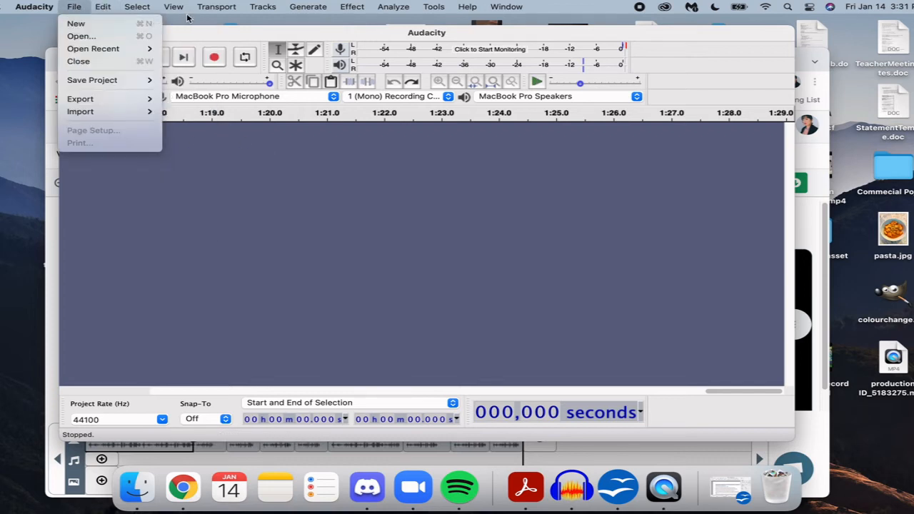
mouse_move(118, 9)
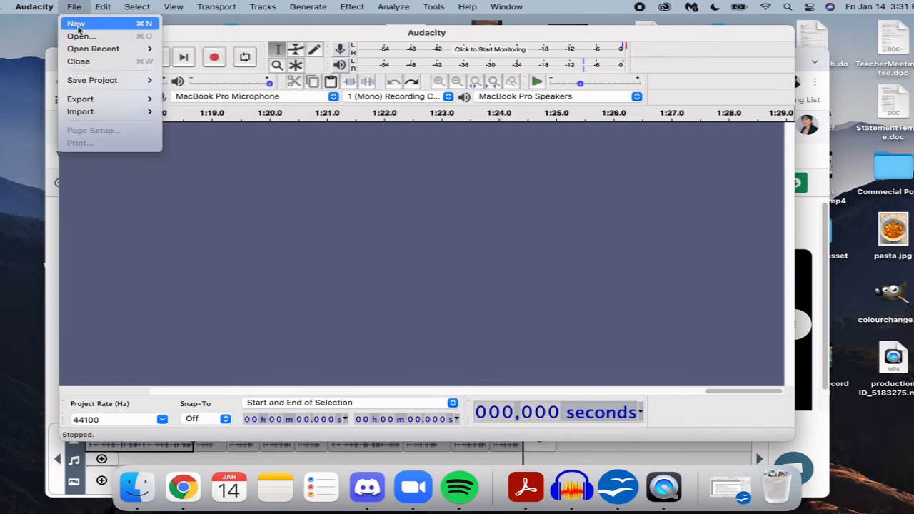
click(277, 241)
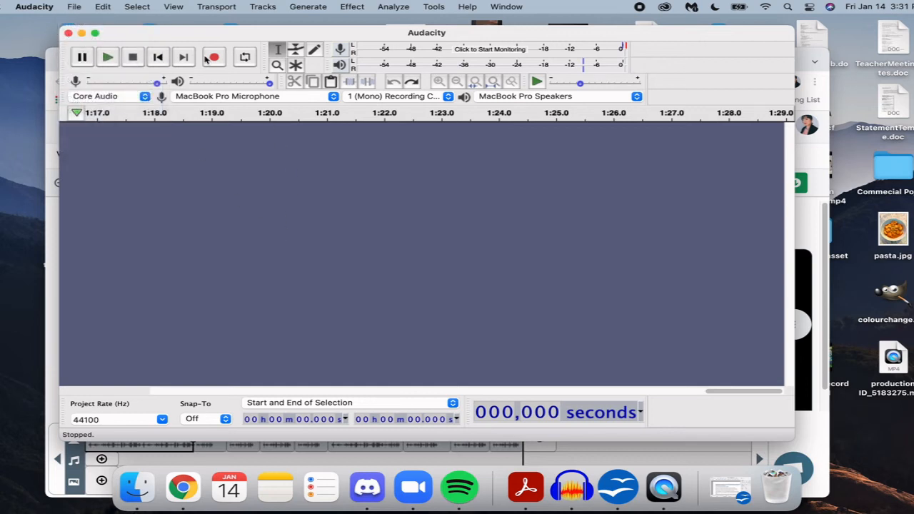
click(100, 9)
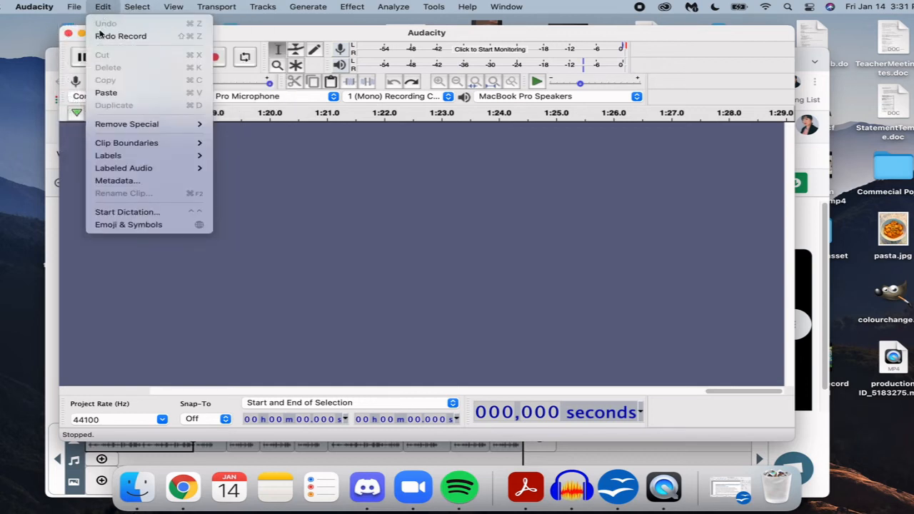
click(101, 35)
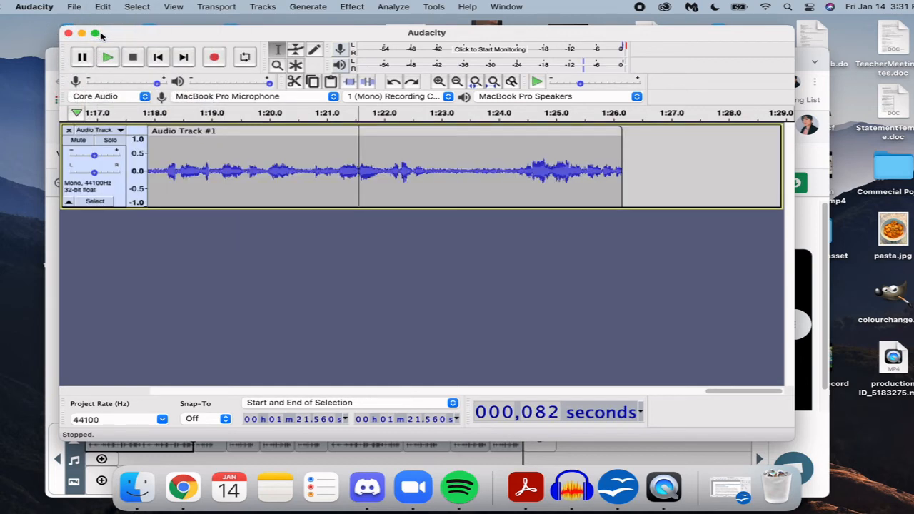
Play back the opening of the untrimmed track from about 0.13 seconds
click(404, 172)
drag(719, 397, 134, 392)
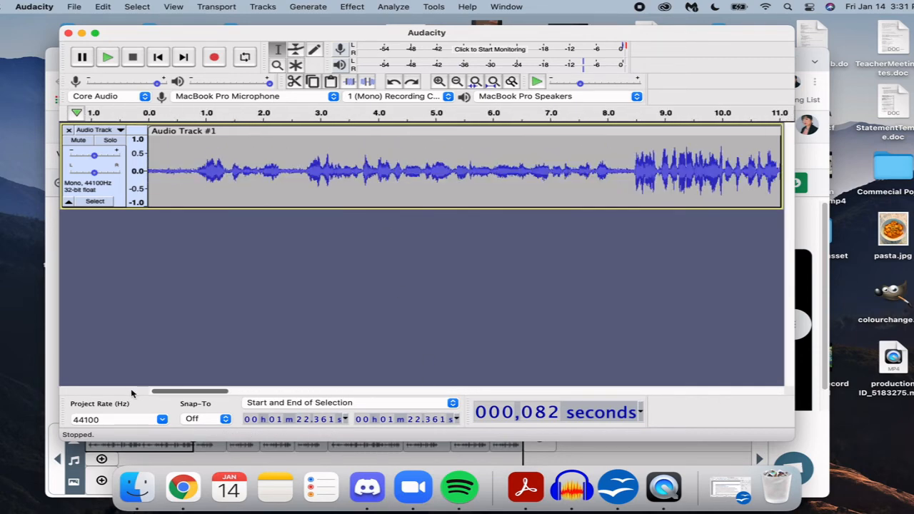
click(156, 165)
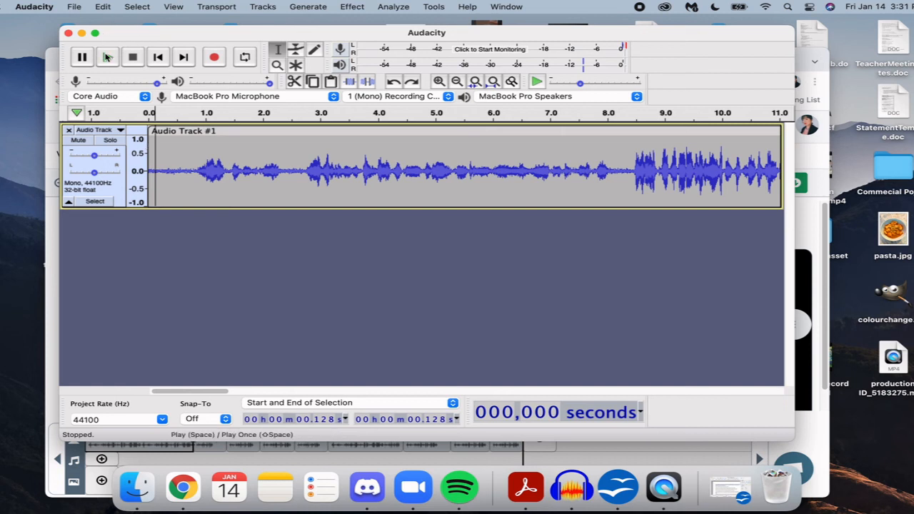
click(107, 57)
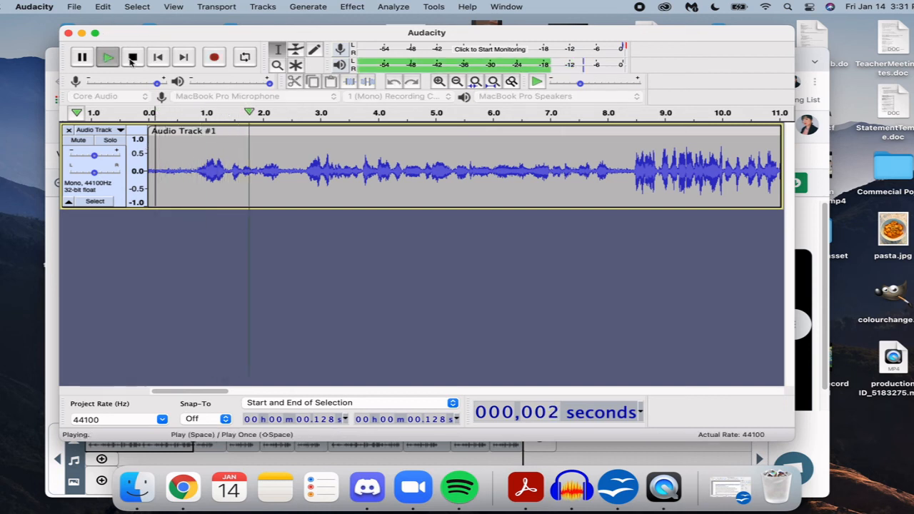
click(132, 57)
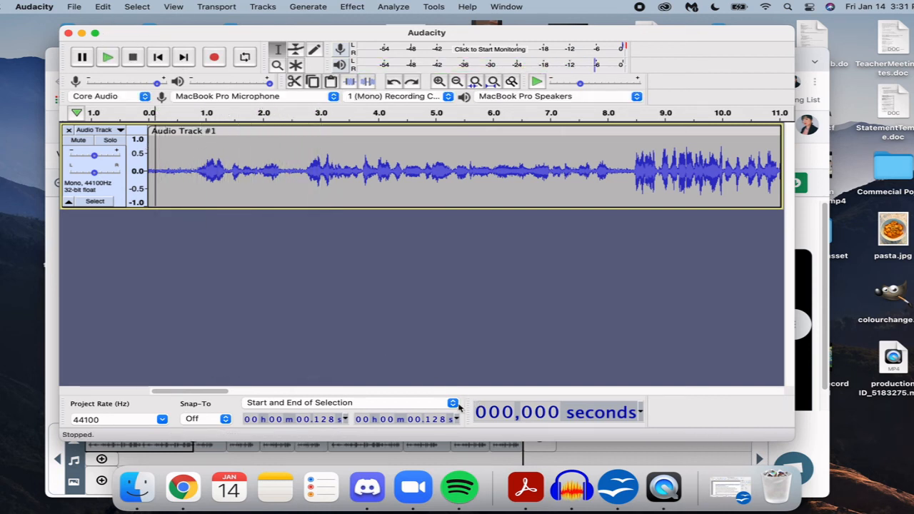
Play back the untrimmed track briefly from about 14.8 seconds
drag(223, 392, 272, 392)
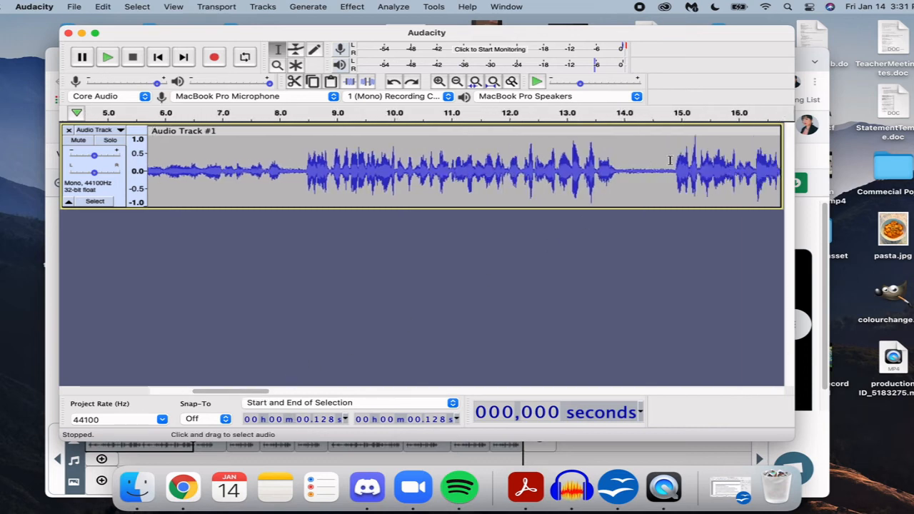
click(669, 160)
click(110, 58)
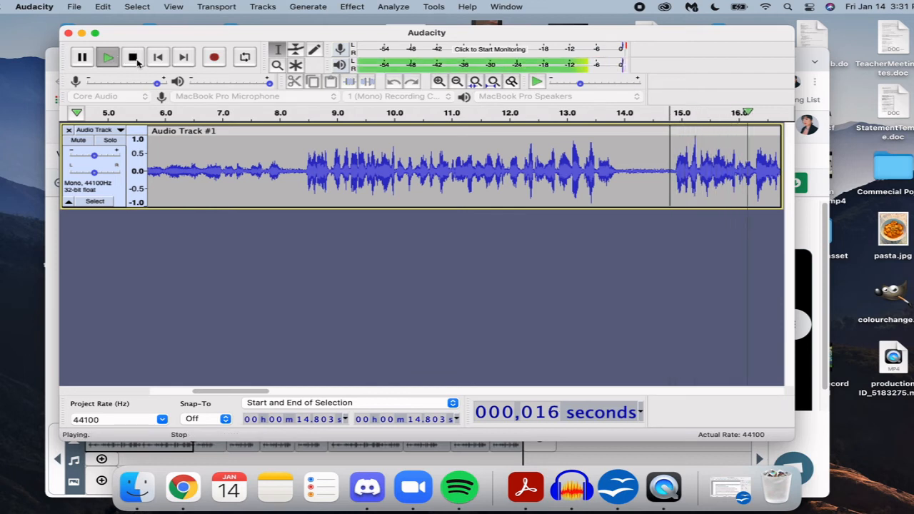
click(135, 59)
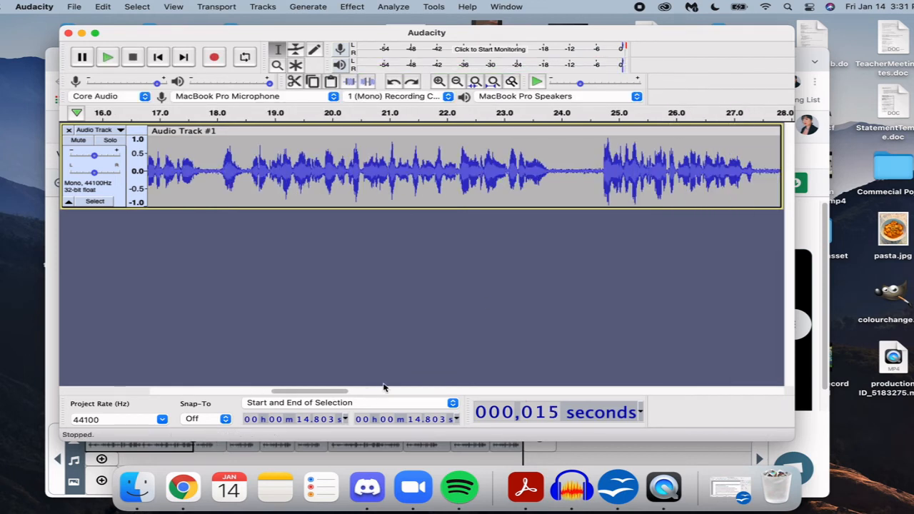
Play back the quiet section near the start of the track from about 5.49 seconds
drag(329, 393, 149, 379)
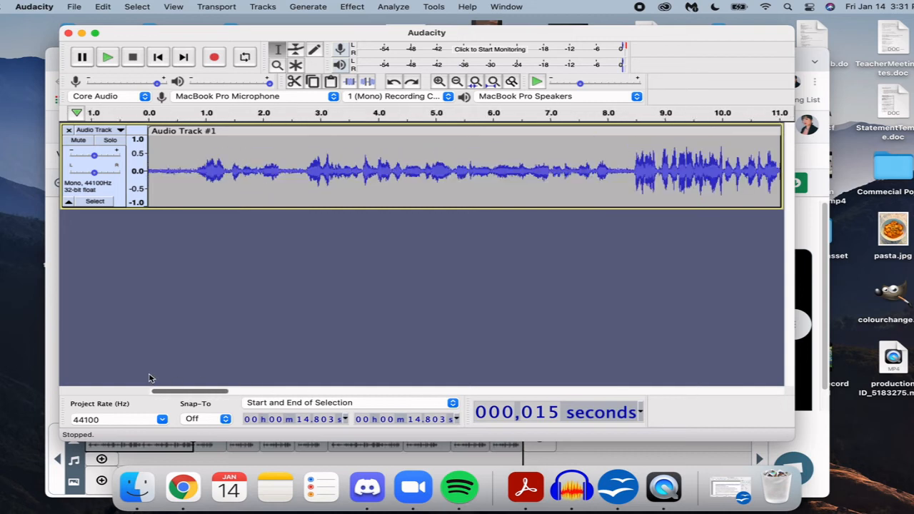
click(464, 135)
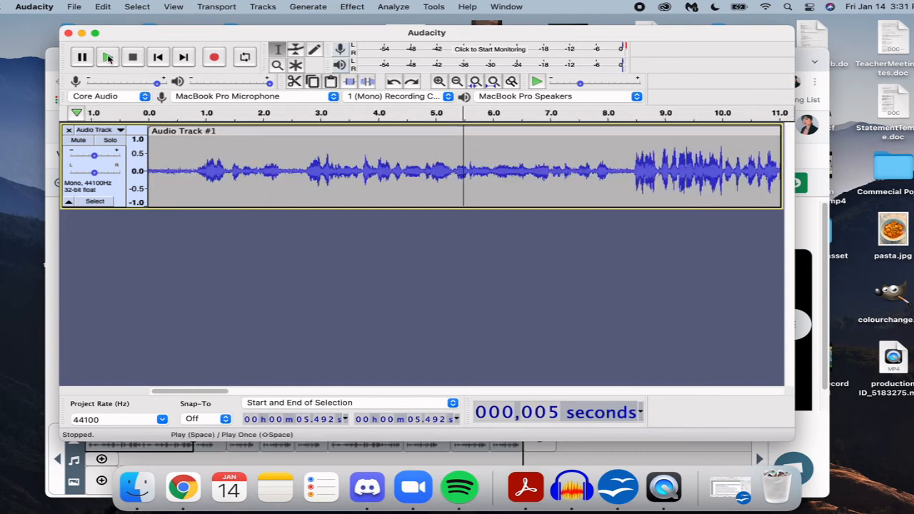
click(109, 59)
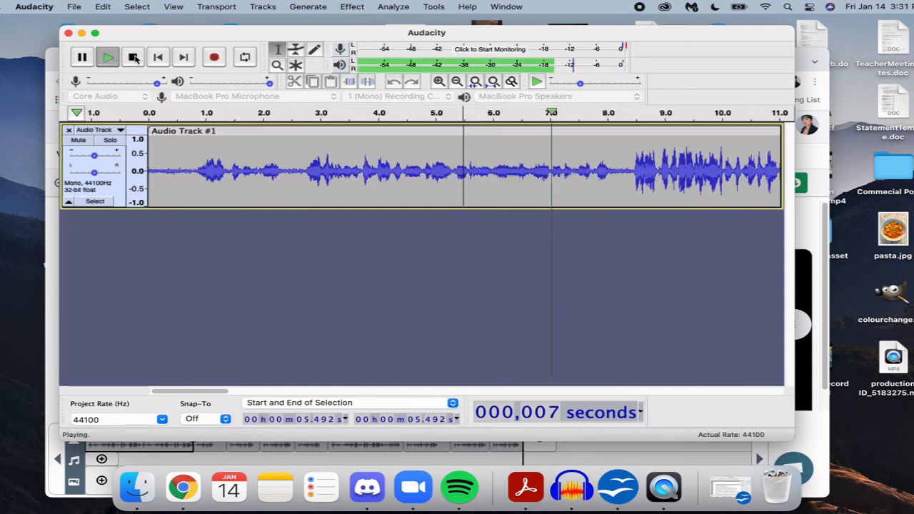
click(134, 58)
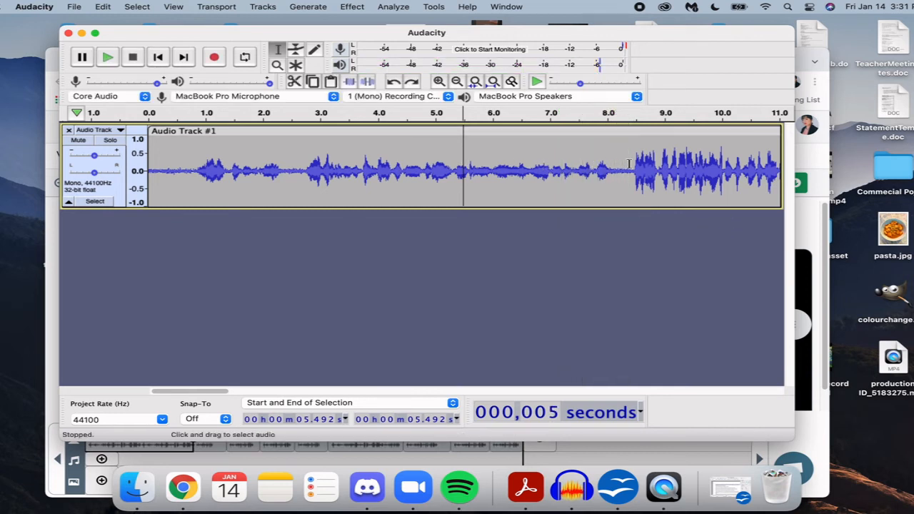
Delete the unwanted opening audio from 0 to about 8.4 seconds and play back the new start of the track
drag(628, 164, 7, 139)
key(Delete)
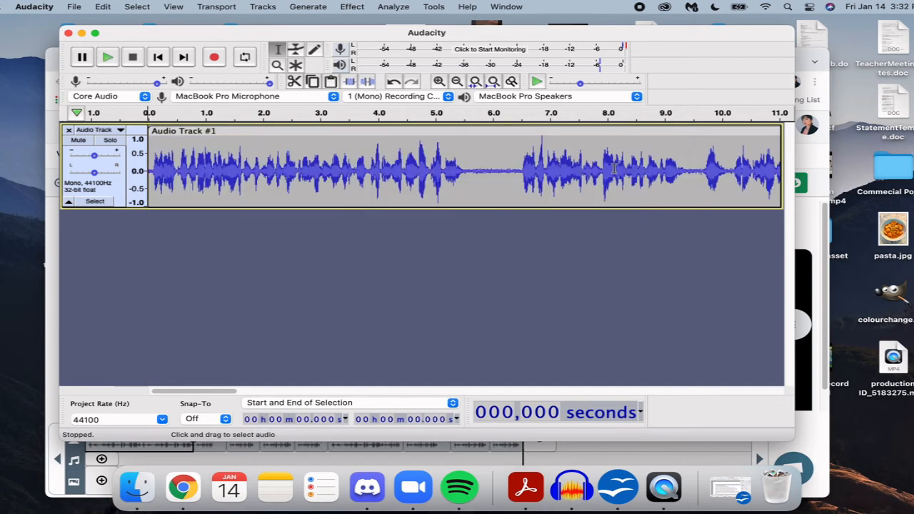
click(105, 58)
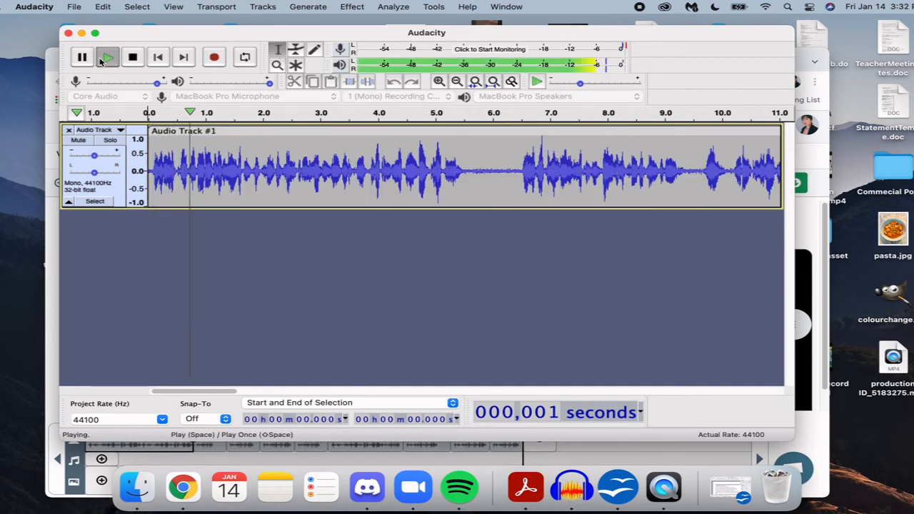
click(132, 57)
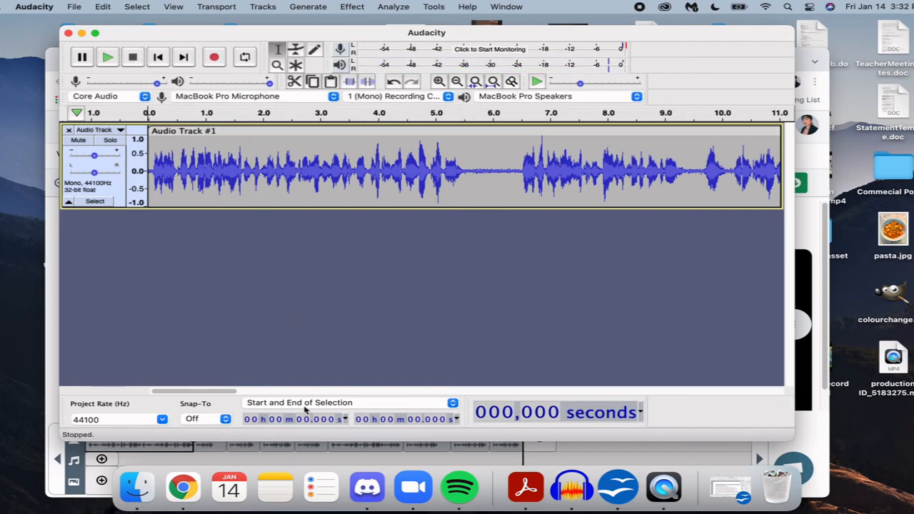
Play back the closing words of the voice-over from about 1:03.89 to locate where they end
drag(223, 393, 660, 408)
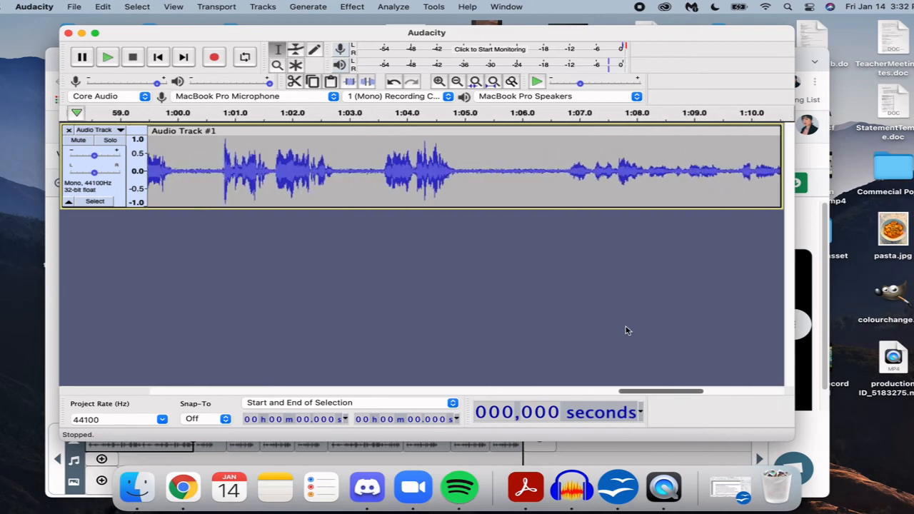
click(106, 59)
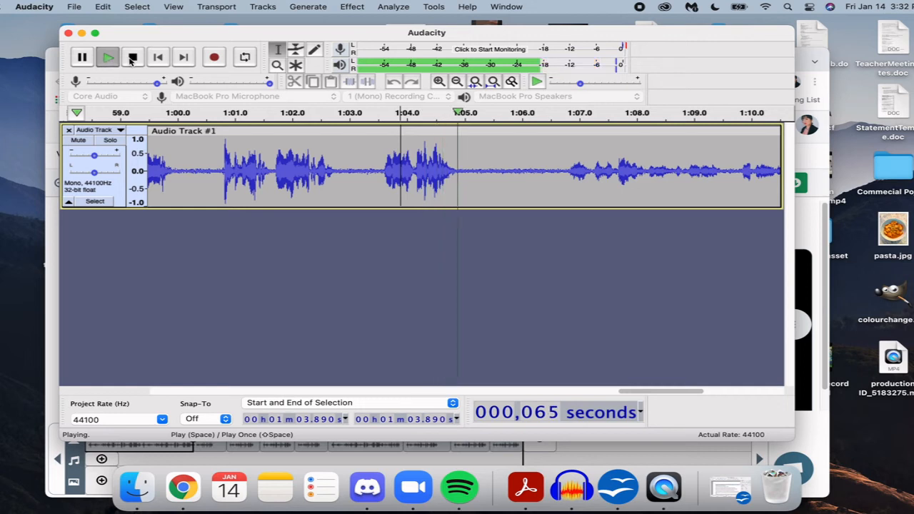
click(132, 58)
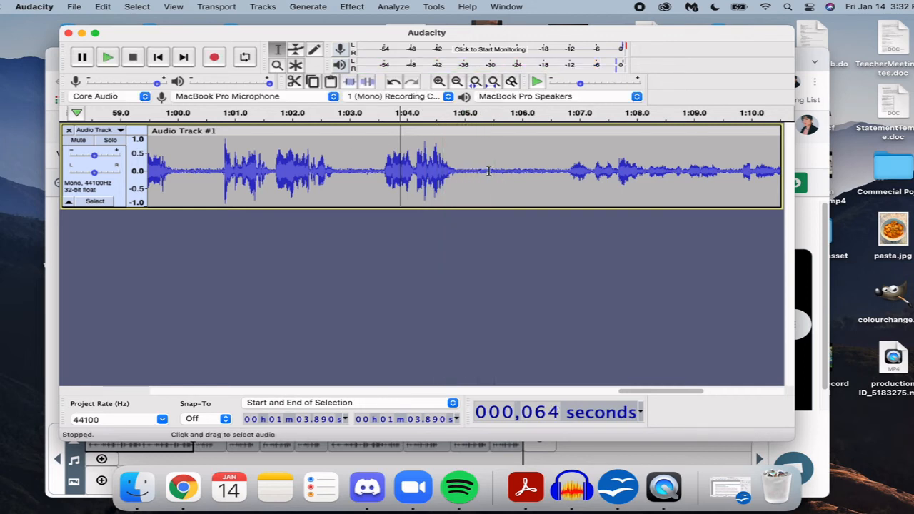
Delete the unwanted audio after the voice-over, from about 1:05.27 to the end of the track
drag(480, 171, 786, 171)
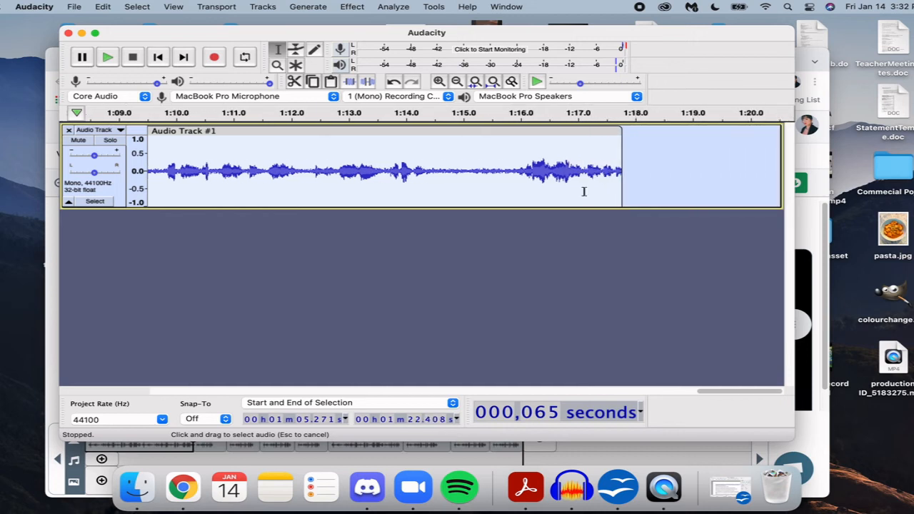
drag(583, 191, 618, 187)
key(BackSpace)
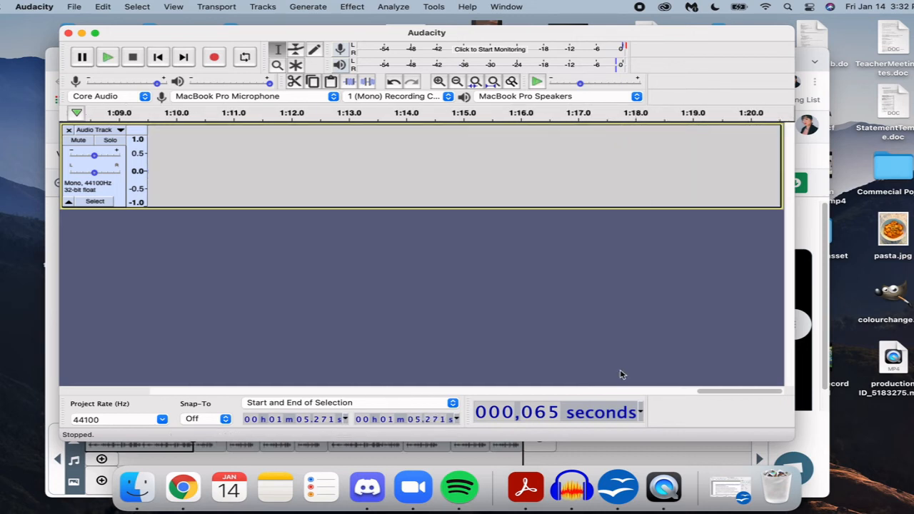
Play back the whole trimmed track from about 0.08 seconds at its start
drag(702, 397, 151, 371)
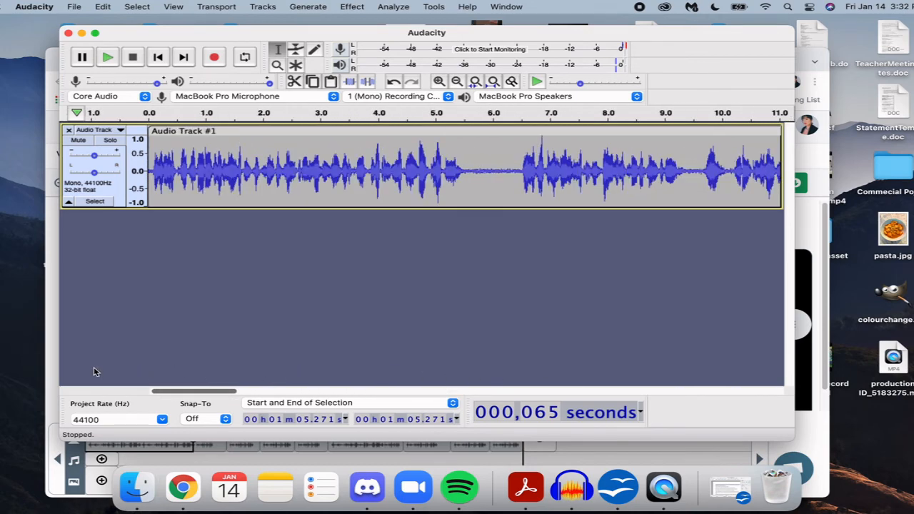
click(108, 59)
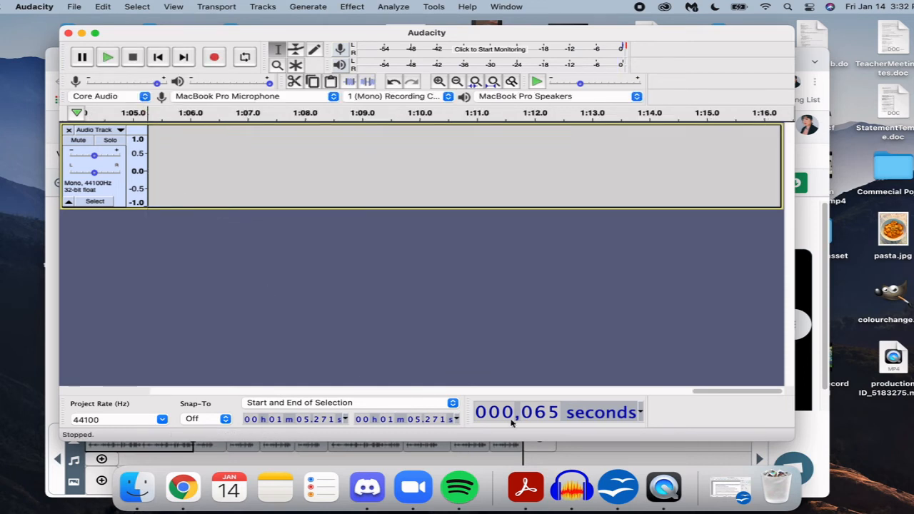
drag(759, 397, 187, 405)
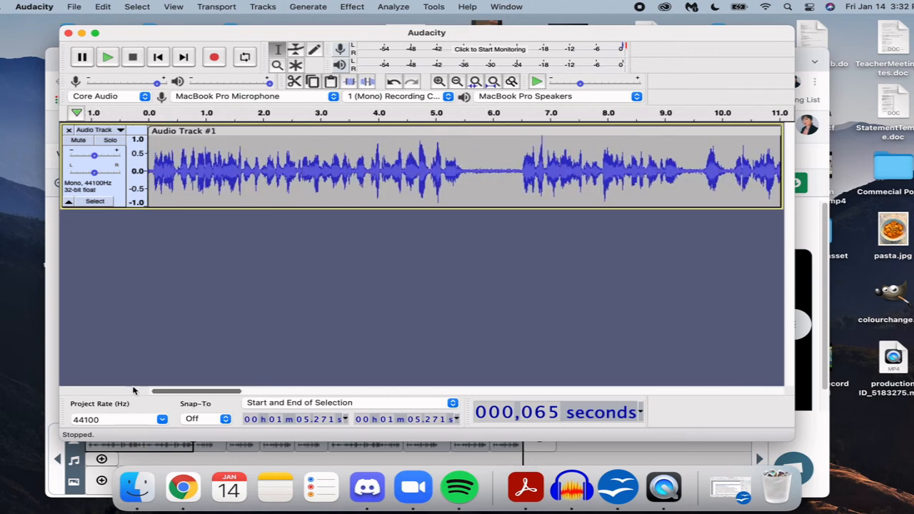
click(152, 143)
click(108, 58)
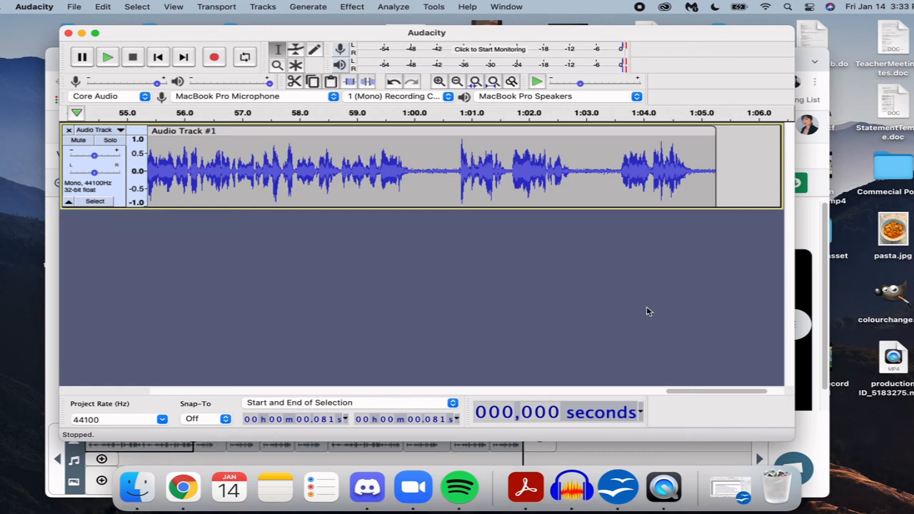
Start exporting the trimmed track as an MP3 and name the file projectfile101
drag(715, 391, 179, 402)
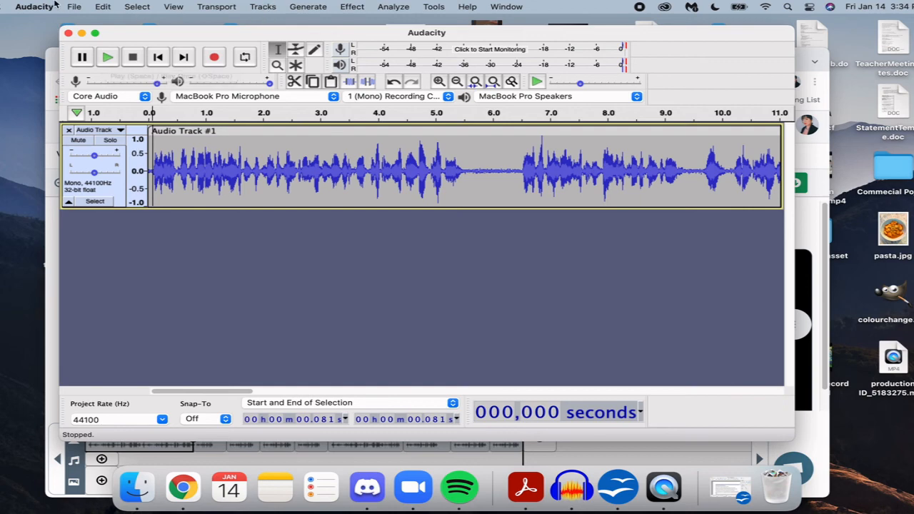
click(74, 7)
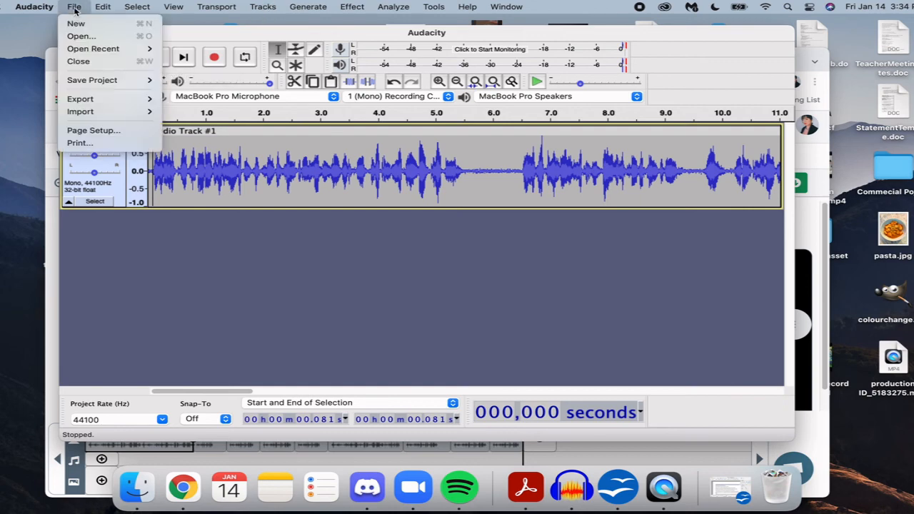
mouse_move(141, 99)
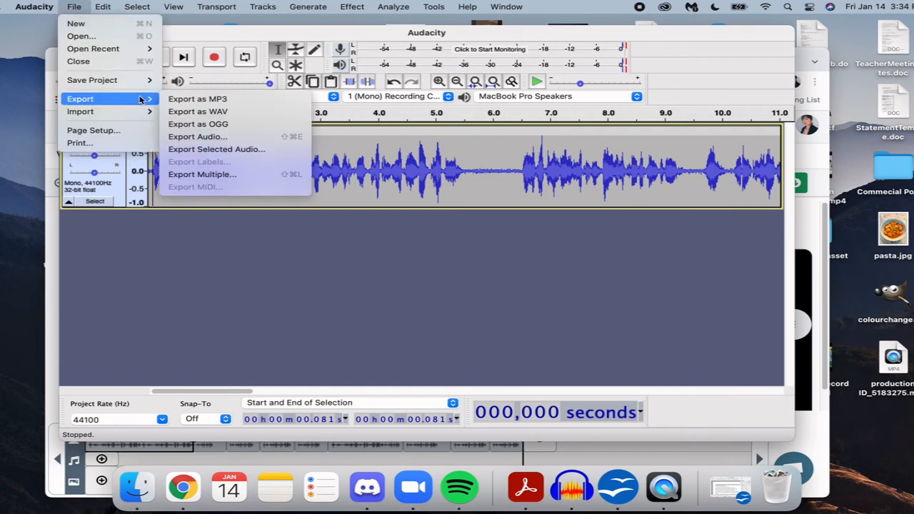
click(203, 101)
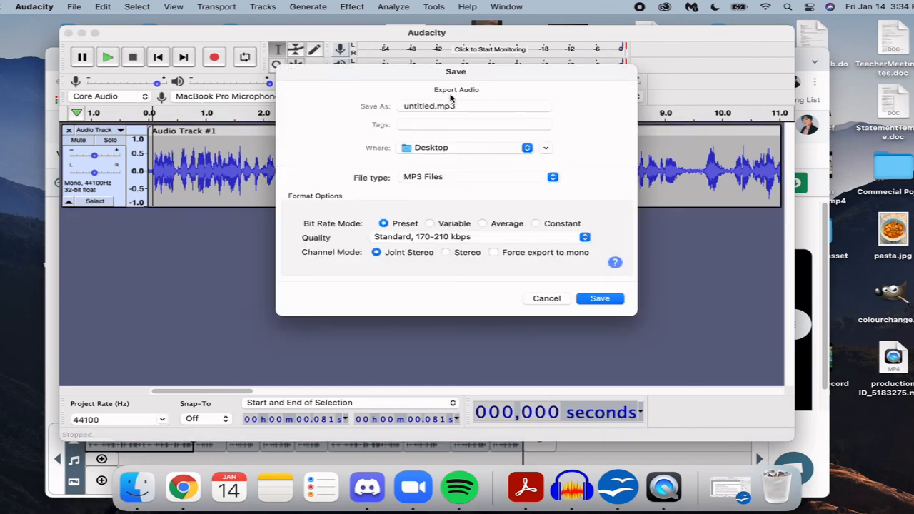
double_click(441, 105)
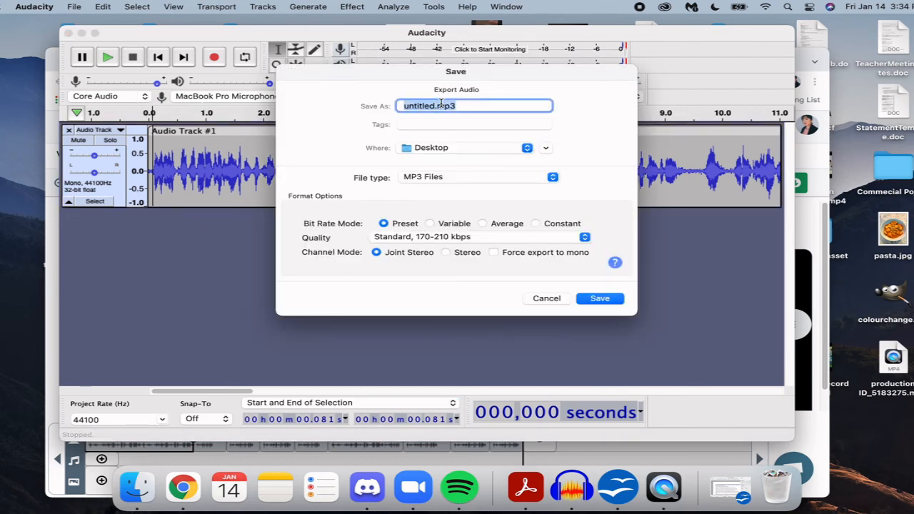
text(pro)
key(BackSpace)
key(BackSpace)
text(rp)
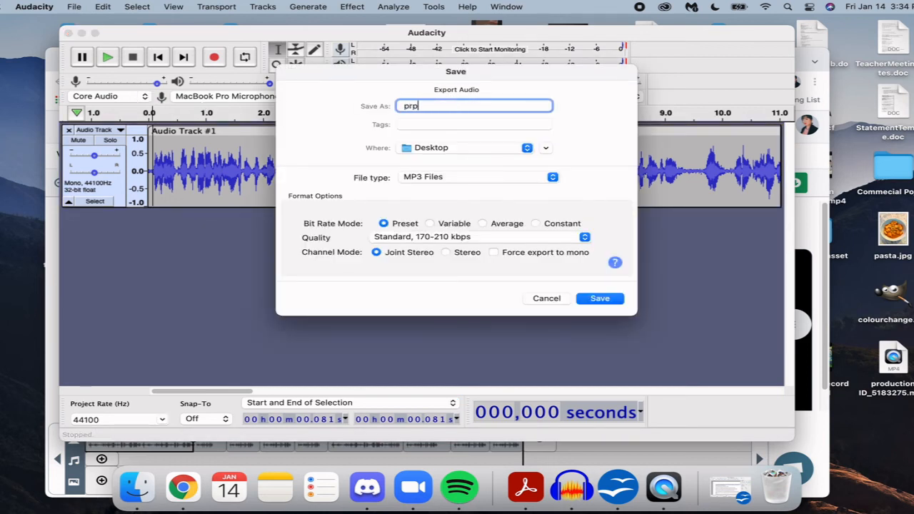
key(BackSpace)
key(BackSpace)
text(rojectfile101)
Save the MP3 export to the Desktop and leave its metadata tags blank
click(443, 150)
click(444, 150)
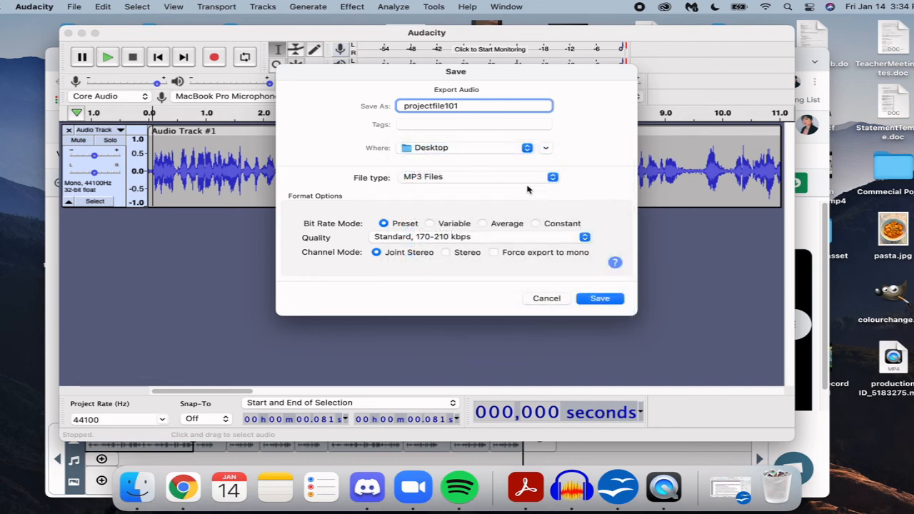
click(592, 299)
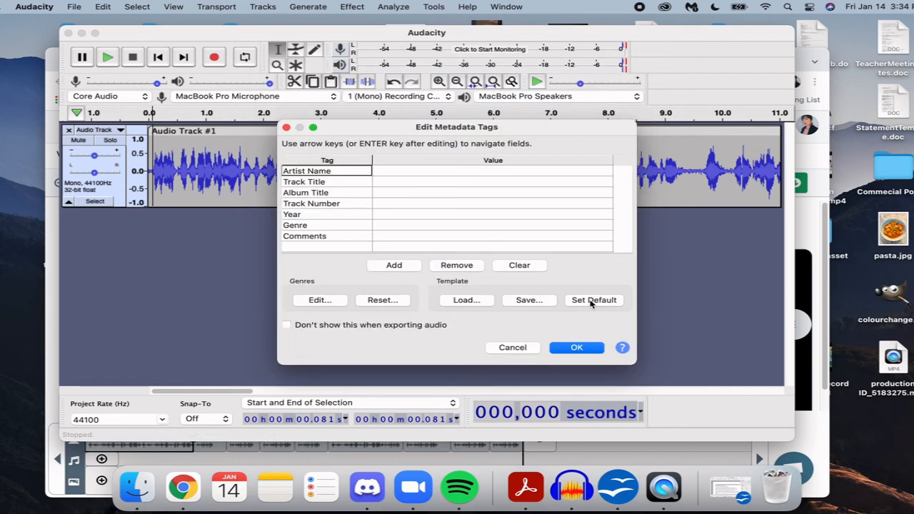
click(594, 348)
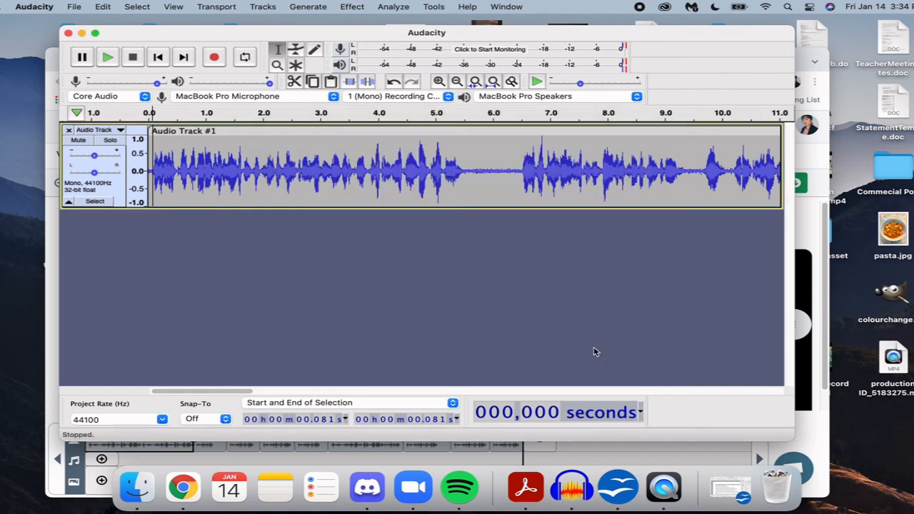
Close the audio project without saving it, minimize the browser, and move the file dialog away from the exported file on the desktop
click(69, 33)
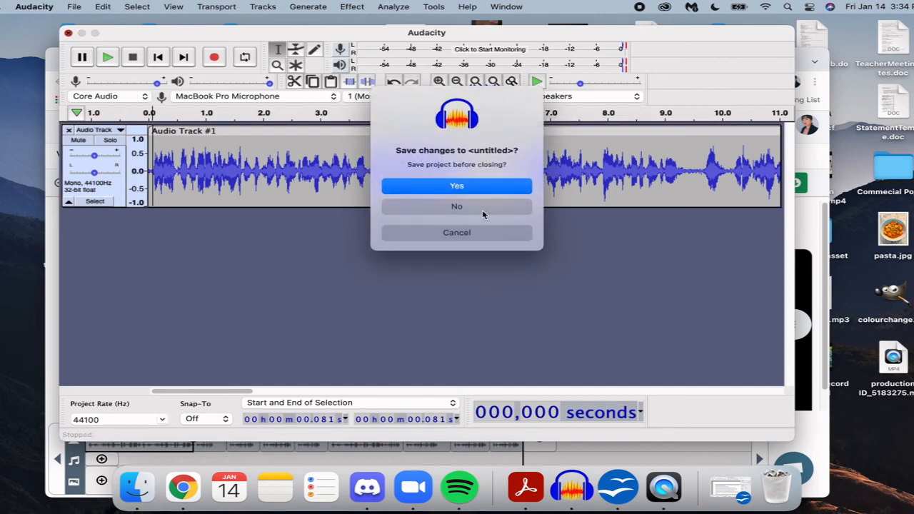
click(482, 213)
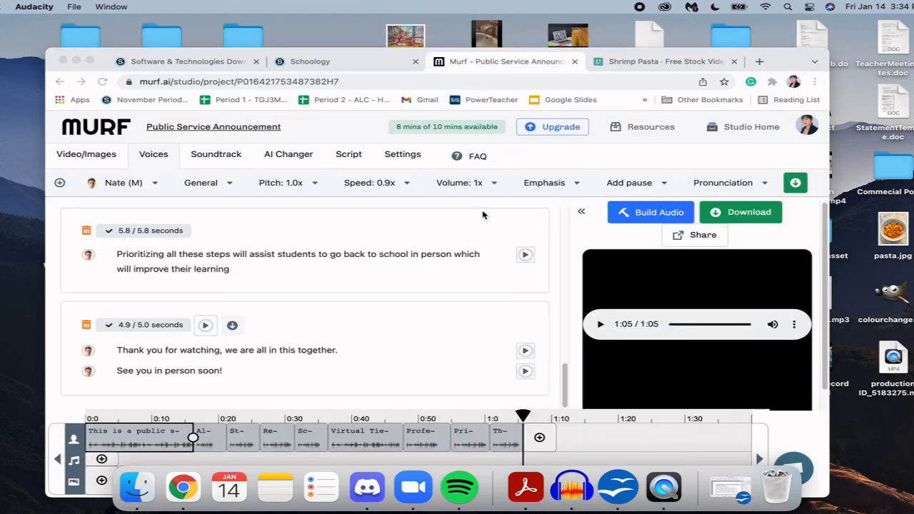
click(77, 61)
click(90, 208)
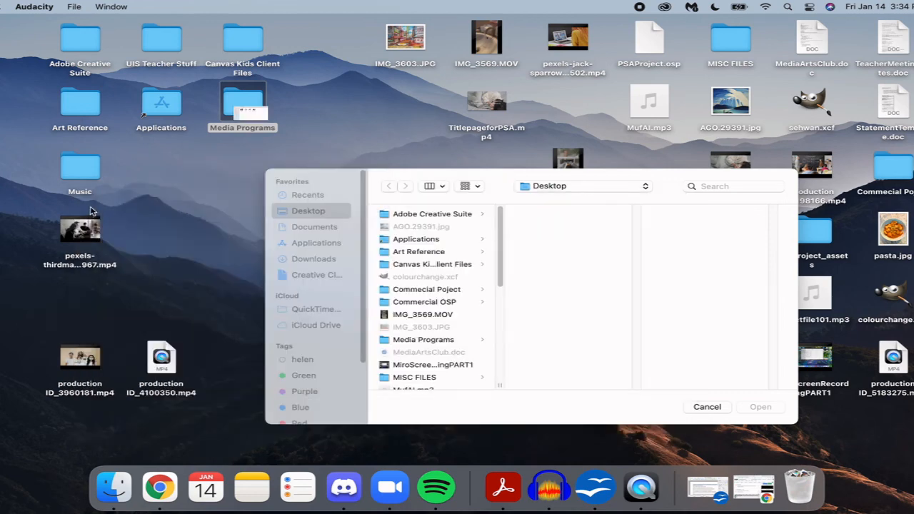
drag(524, 180, 215, 212)
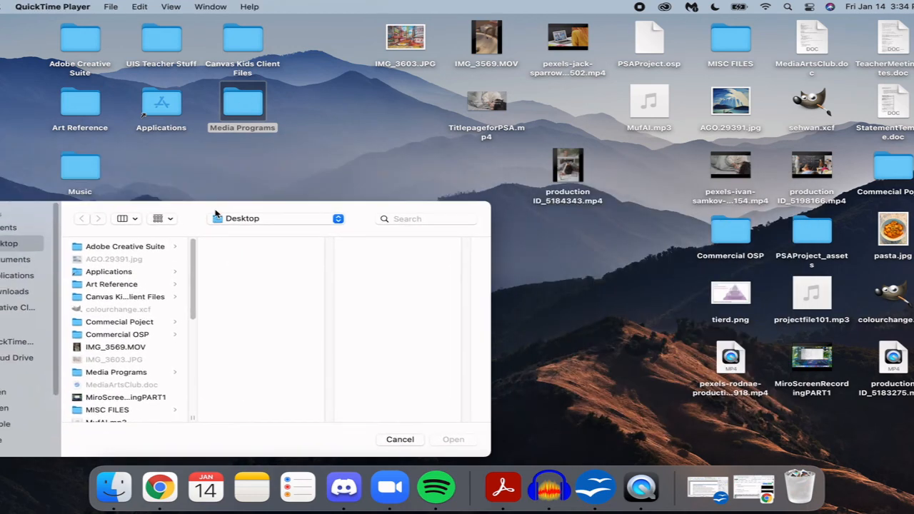
Play projectfile101.mp3 from the desktop in Music, dismissing the sign-in requests, and close the player
click(808, 313)
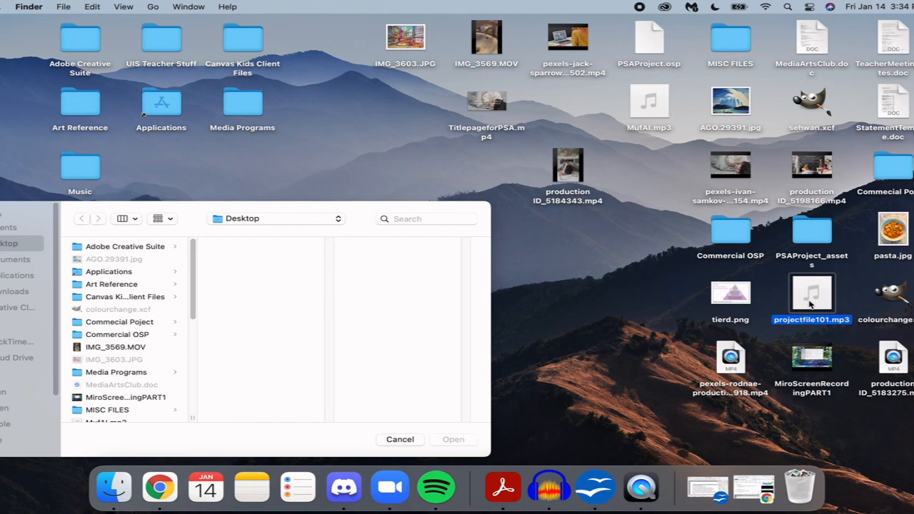
double_click(810, 303)
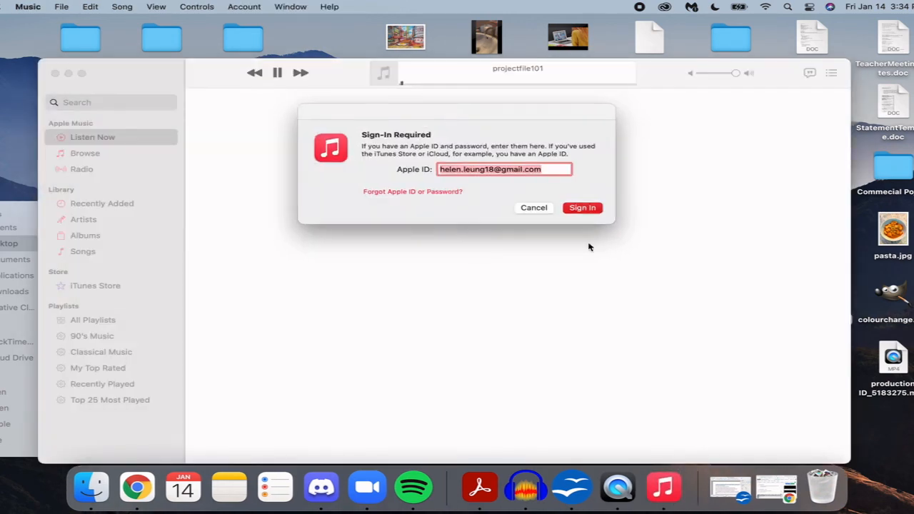
click(534, 207)
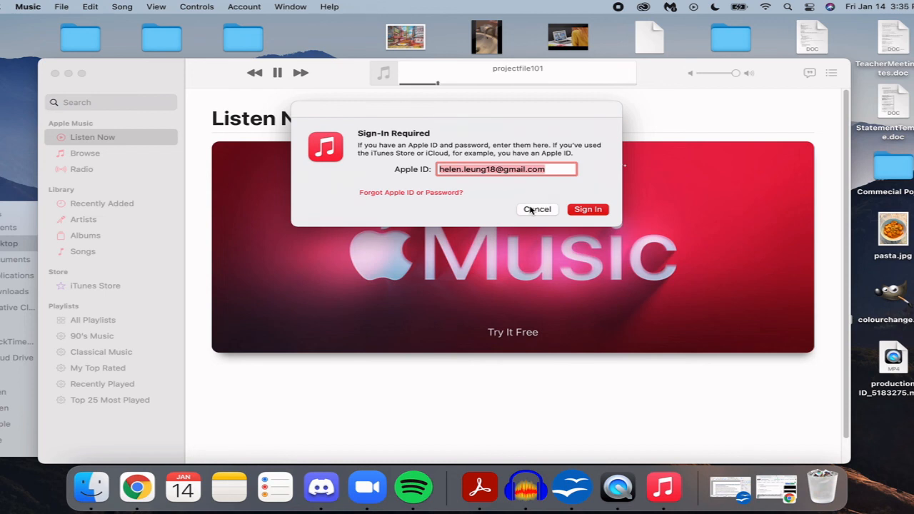
click(532, 209)
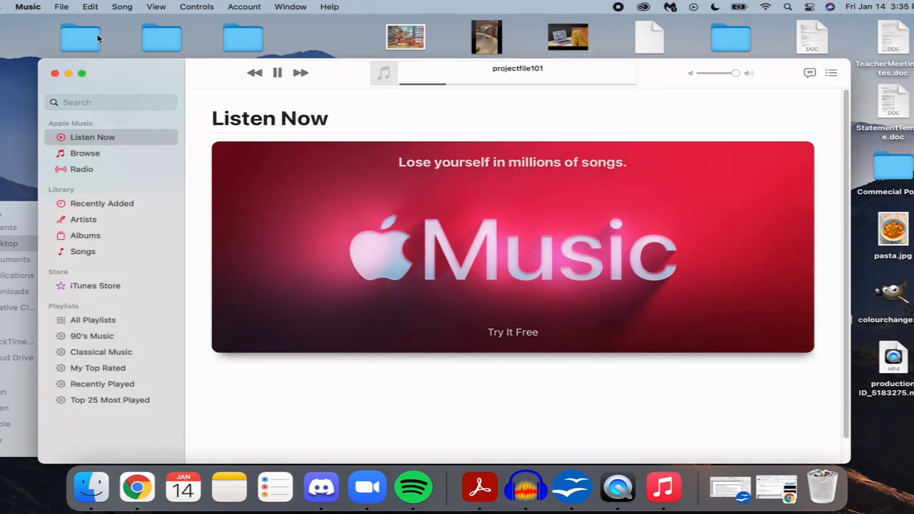
click(277, 73)
click(55, 74)
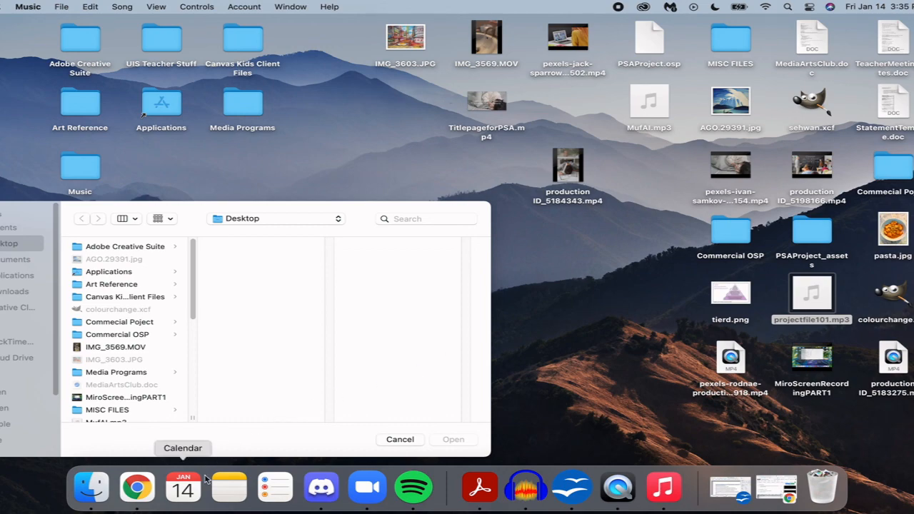
Switch to Chrome with the Murf Public Service Announcement project and move its window higher on the screen
click(137, 487)
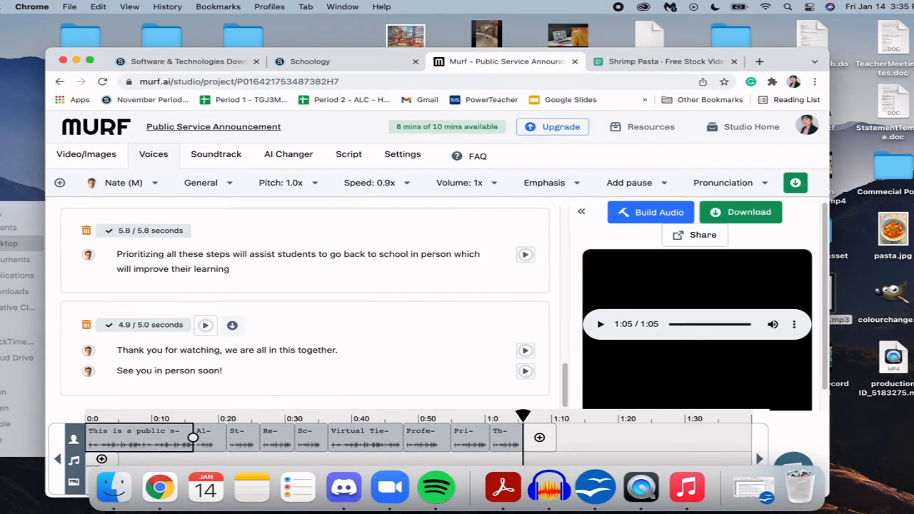
drag(795, 64, 794, 32)
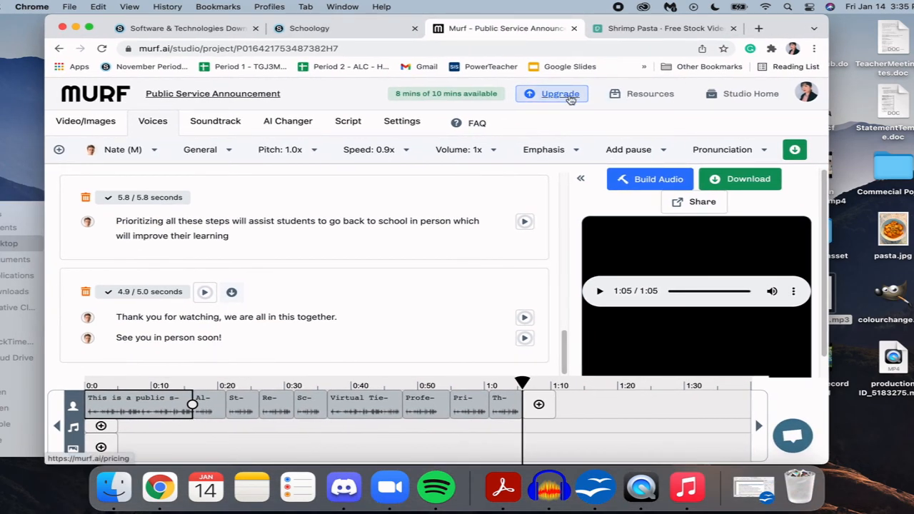